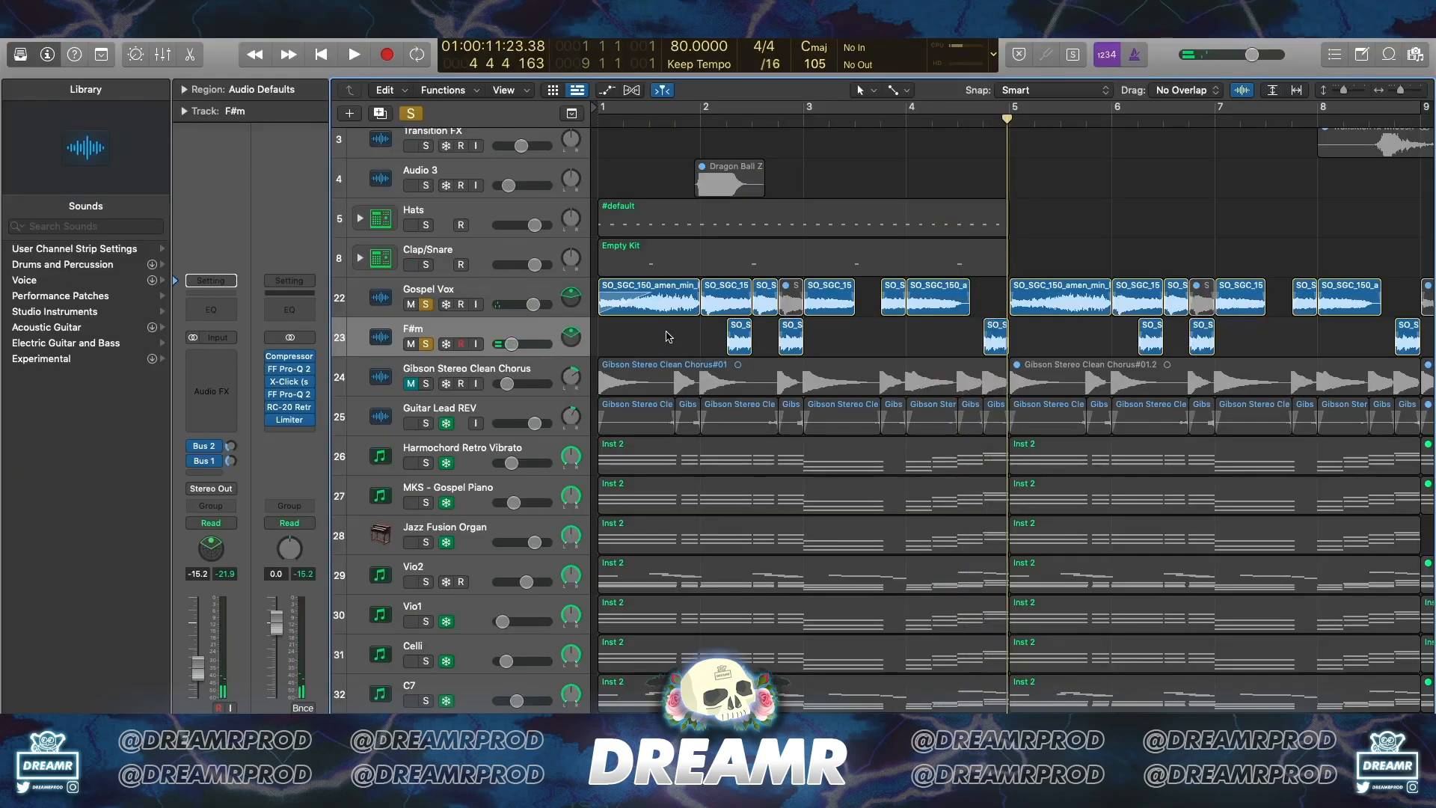
Audition the vocal chops on the soloed Gospel Vox and F#m tracks around bar 2
{"action": "left_click_drag", "start_coordinate": [752, 124], "coordinate": [728, 125]}
{"action": "left_click", "coordinate": [738, 301]}
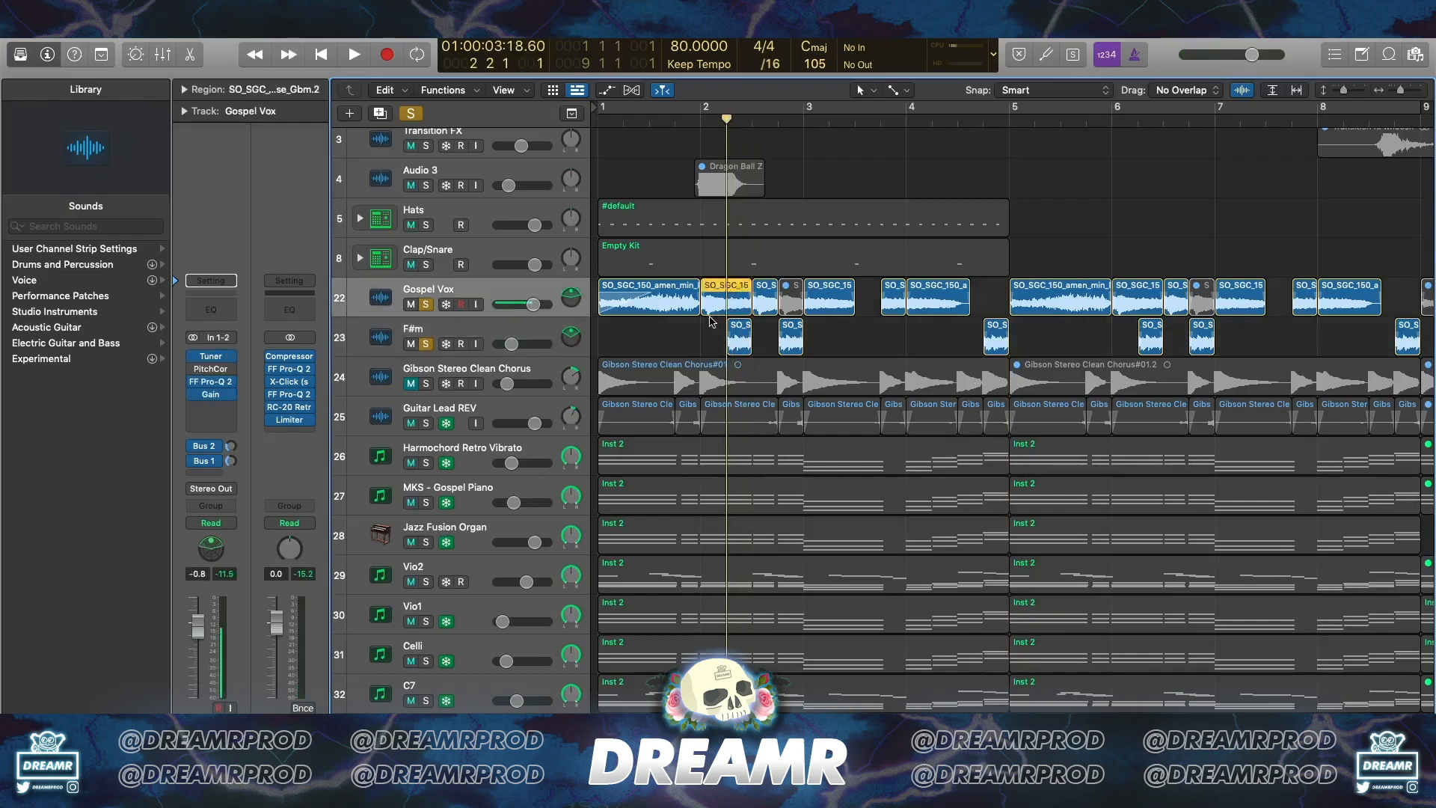
{"action": "left_click", "coordinate": [735, 334]}
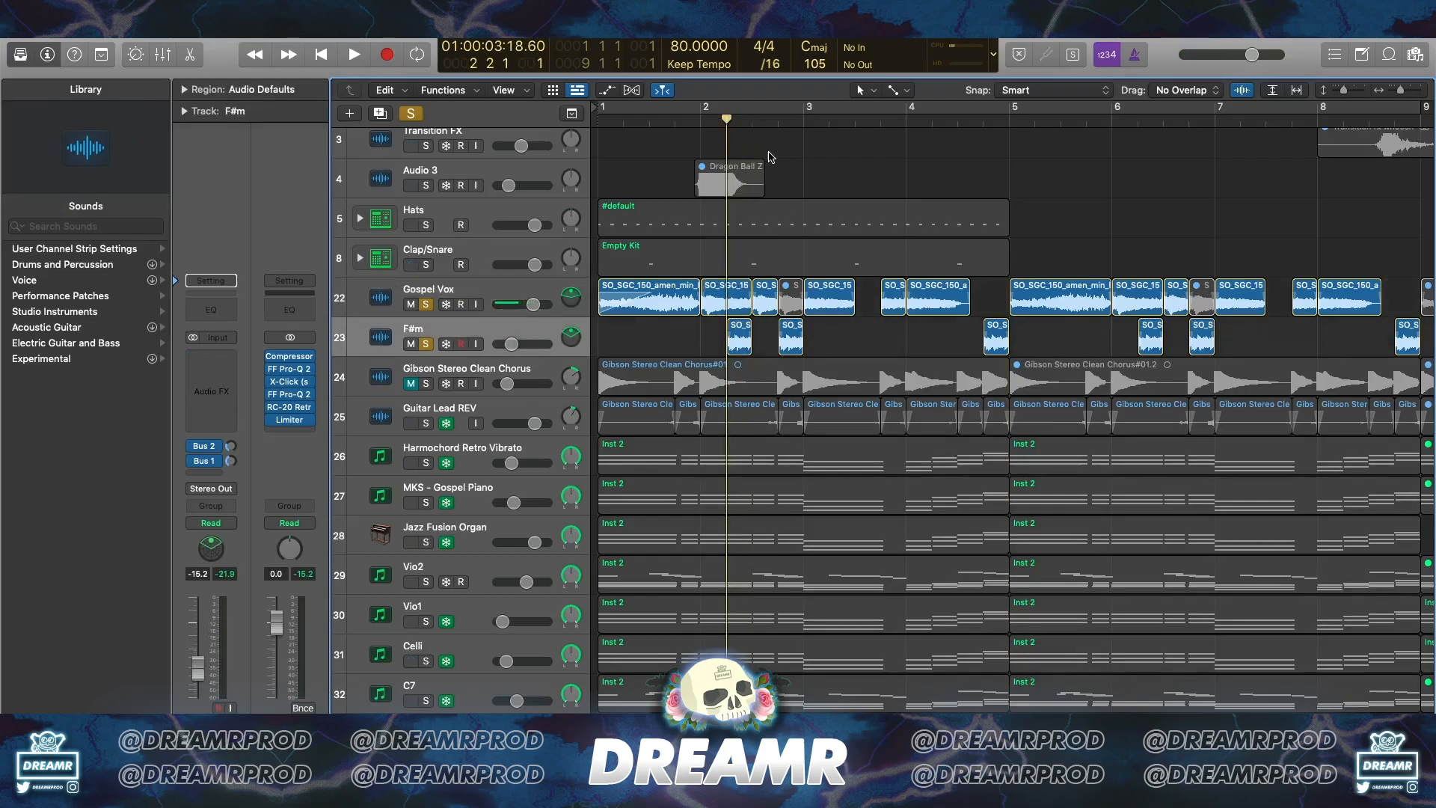
{"action": "left_click_drag", "start_coordinate": [737, 123], "coordinate": [697, 123]}
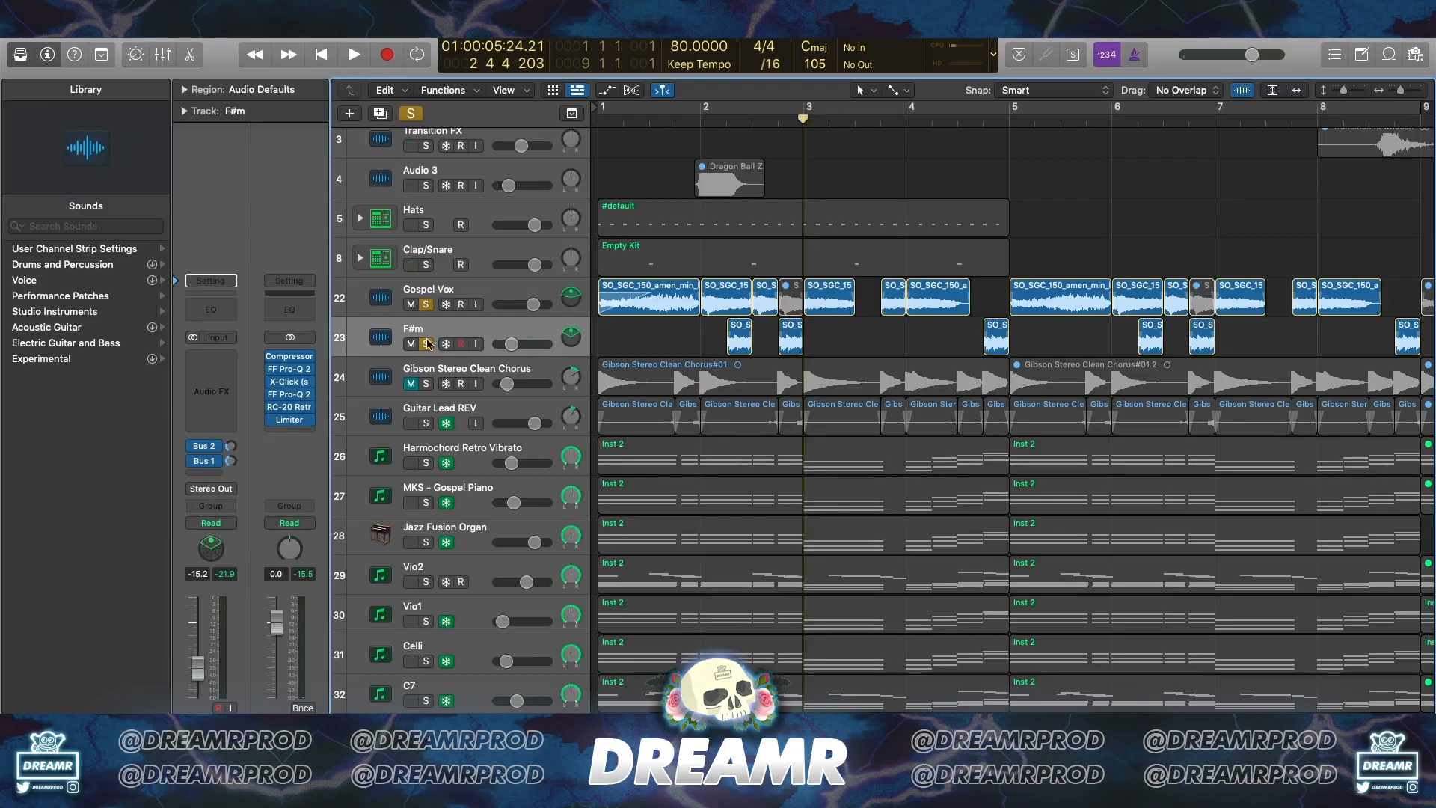
Clear the solo on the vocal tracks, solo Guitar Lead REV, and play it from the start with its waveforms enlarged
{"action": "left_click", "coordinate": [427, 344]}
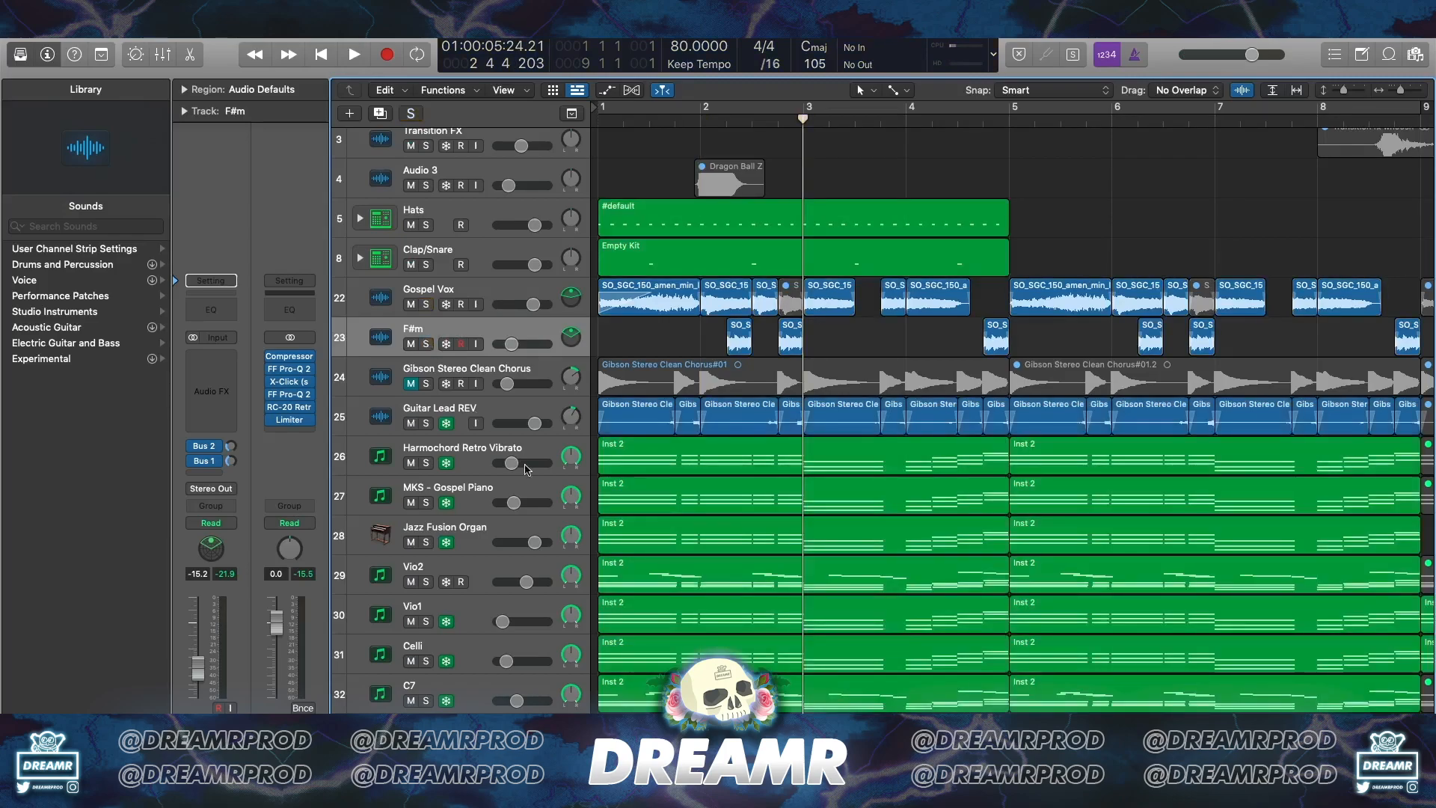
{"action": "left_click", "coordinate": [513, 415]}
{"action": "key", "text": "s"}
{"action": "left_click", "coordinate": [635, 338]}
{"action": "scroll", "coordinate": [634, 340], "scroll_direction": "up", "scroll_amount": 2}
{"action": "key", "text": "Return"}
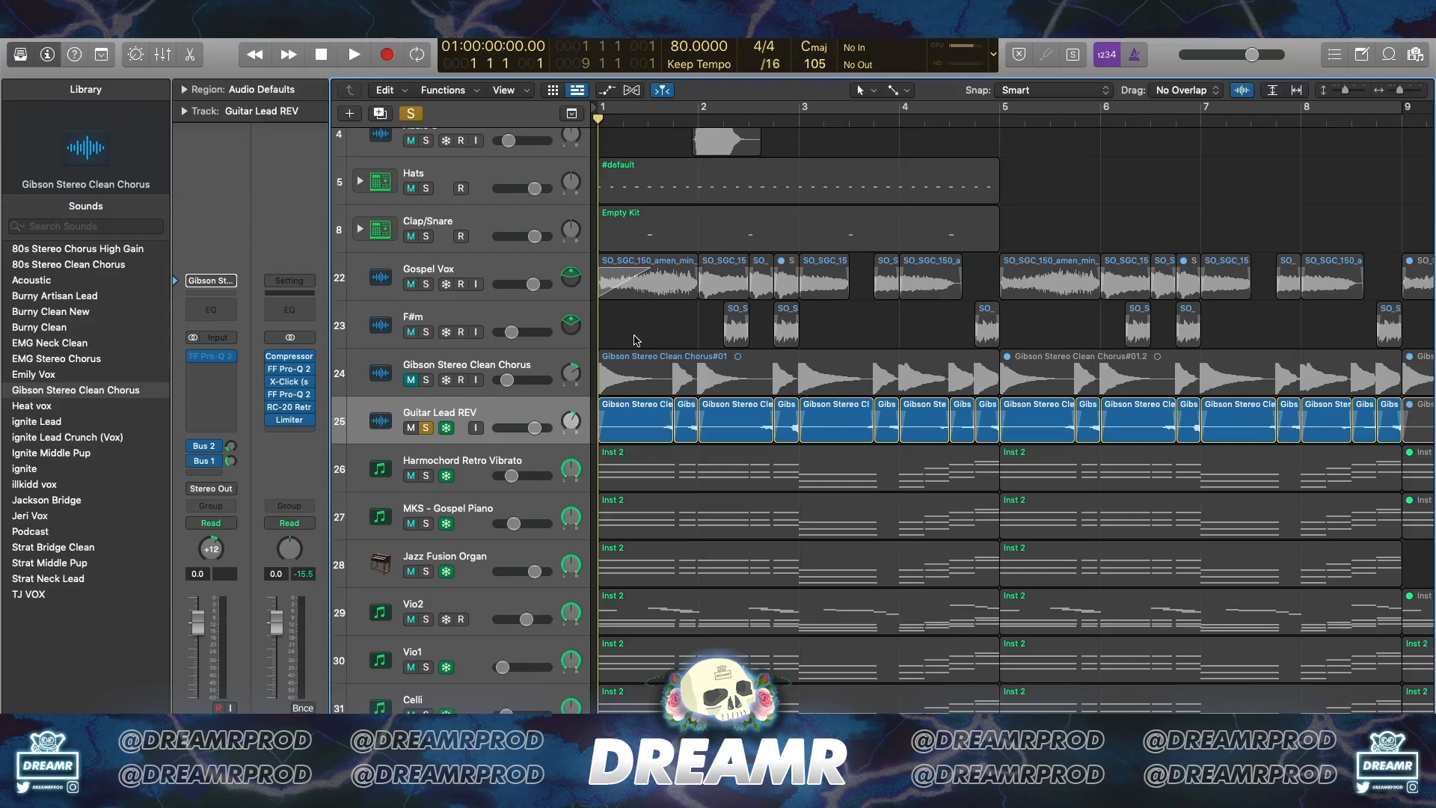
{"action": "key", "text": "super+Down"}
{"action": "key", "text": "super+Down"}
{"action": "key", "text": "super+Down"}
{"action": "key", "text": "super+Right"}
{"action": "key", "text": "super+Right"}
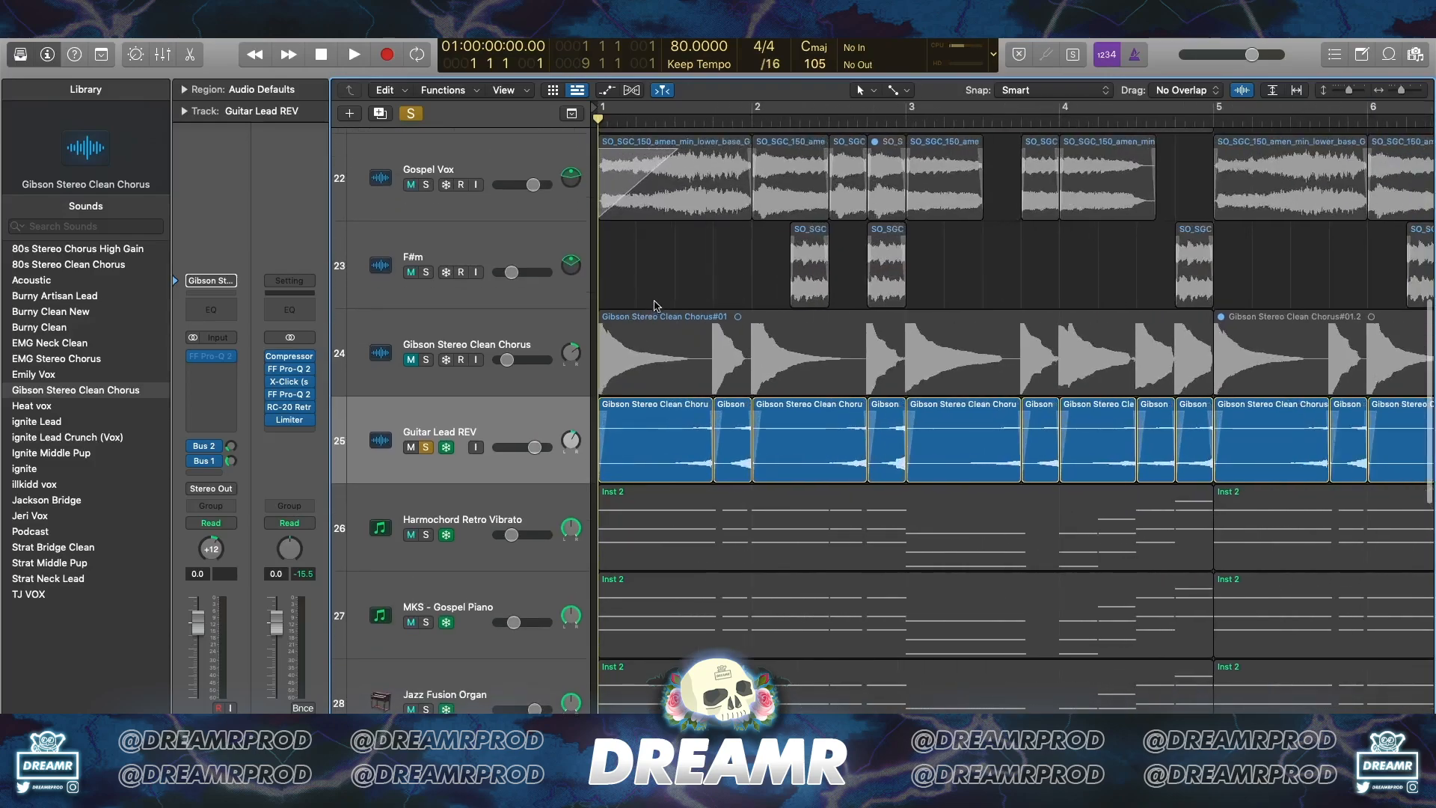
{"action": "key", "text": "space"}
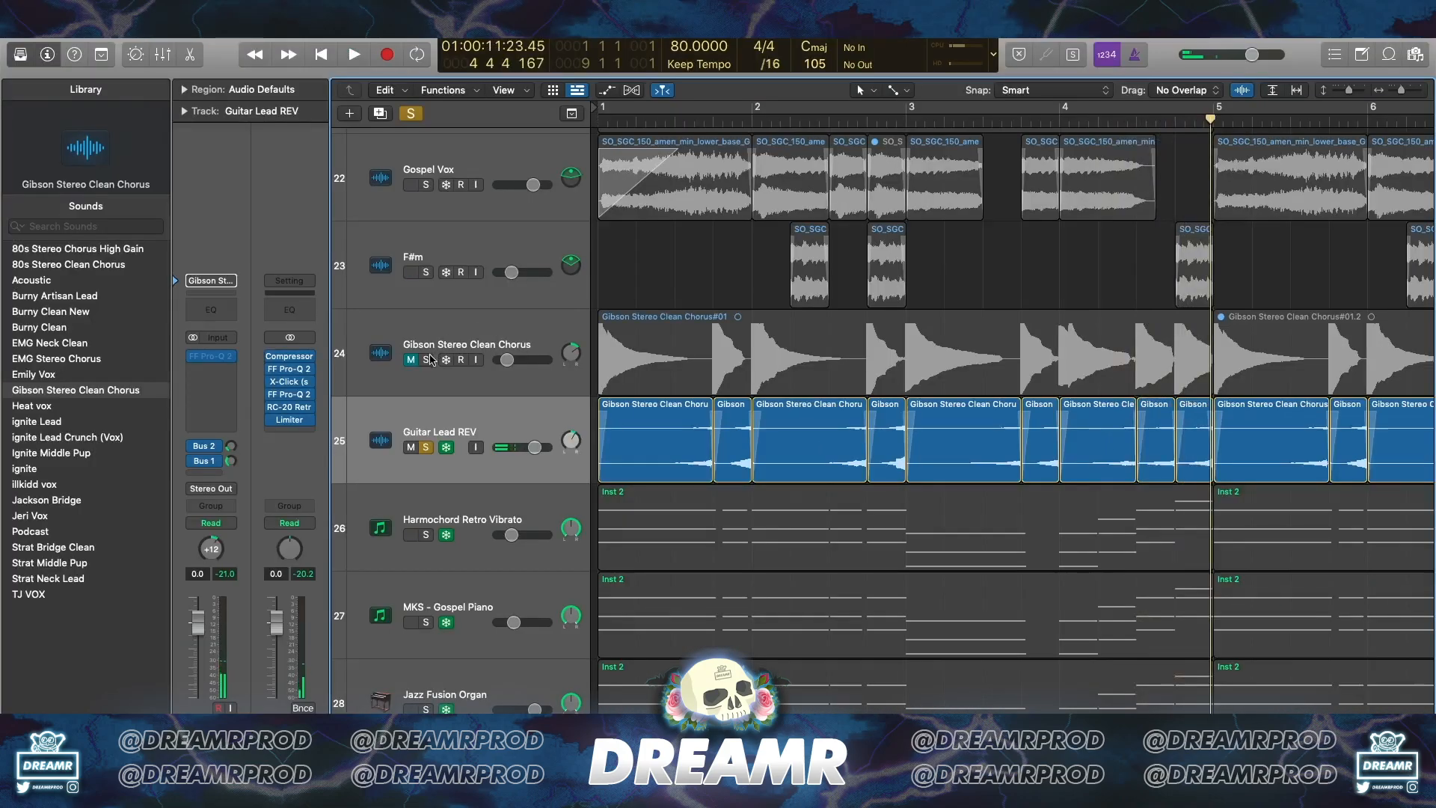
Solo the Gibson Stereo Clean Chorus track instead, play its first four bars, and clear its solo
{"action": "key", "text": "s"}
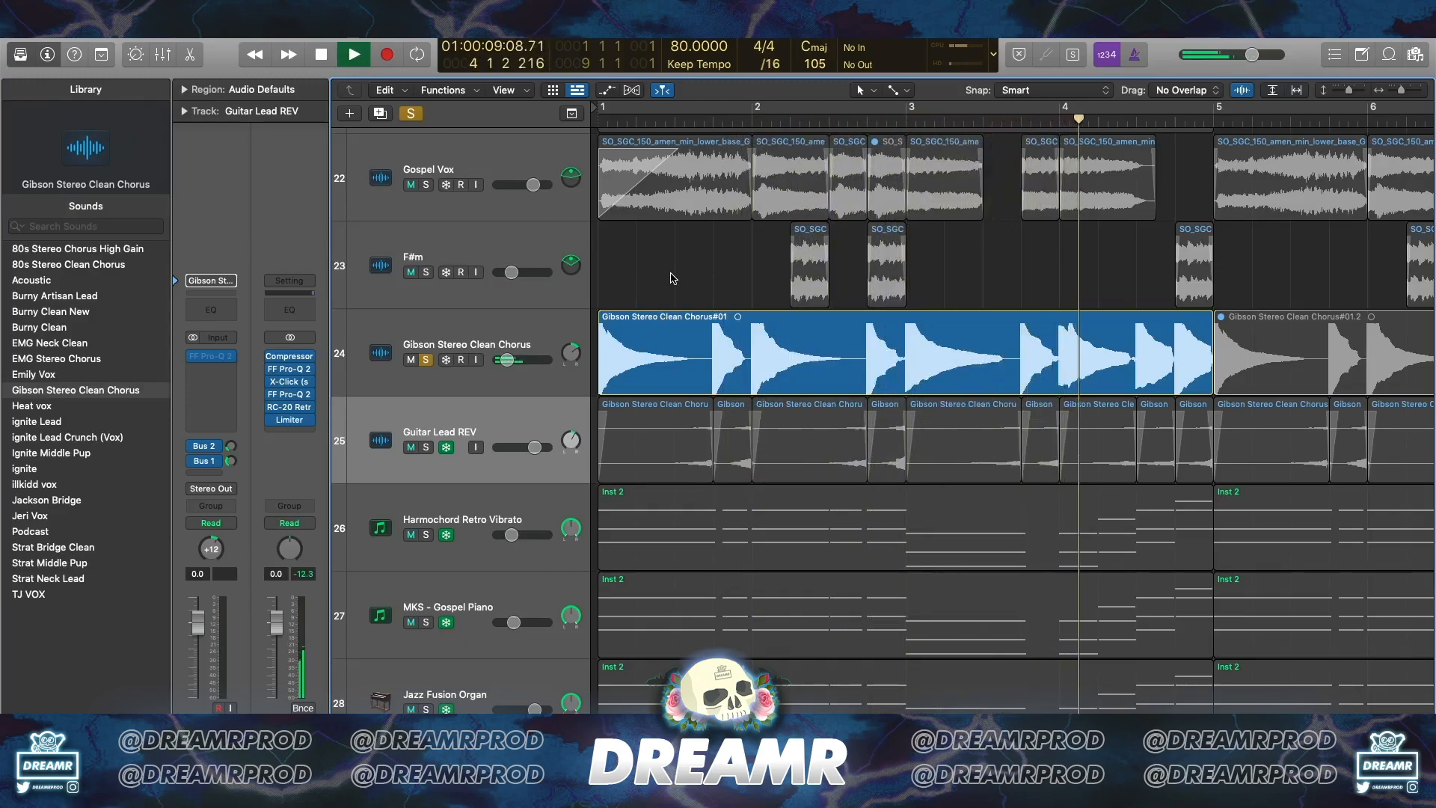
{"action": "key", "text": "space"}
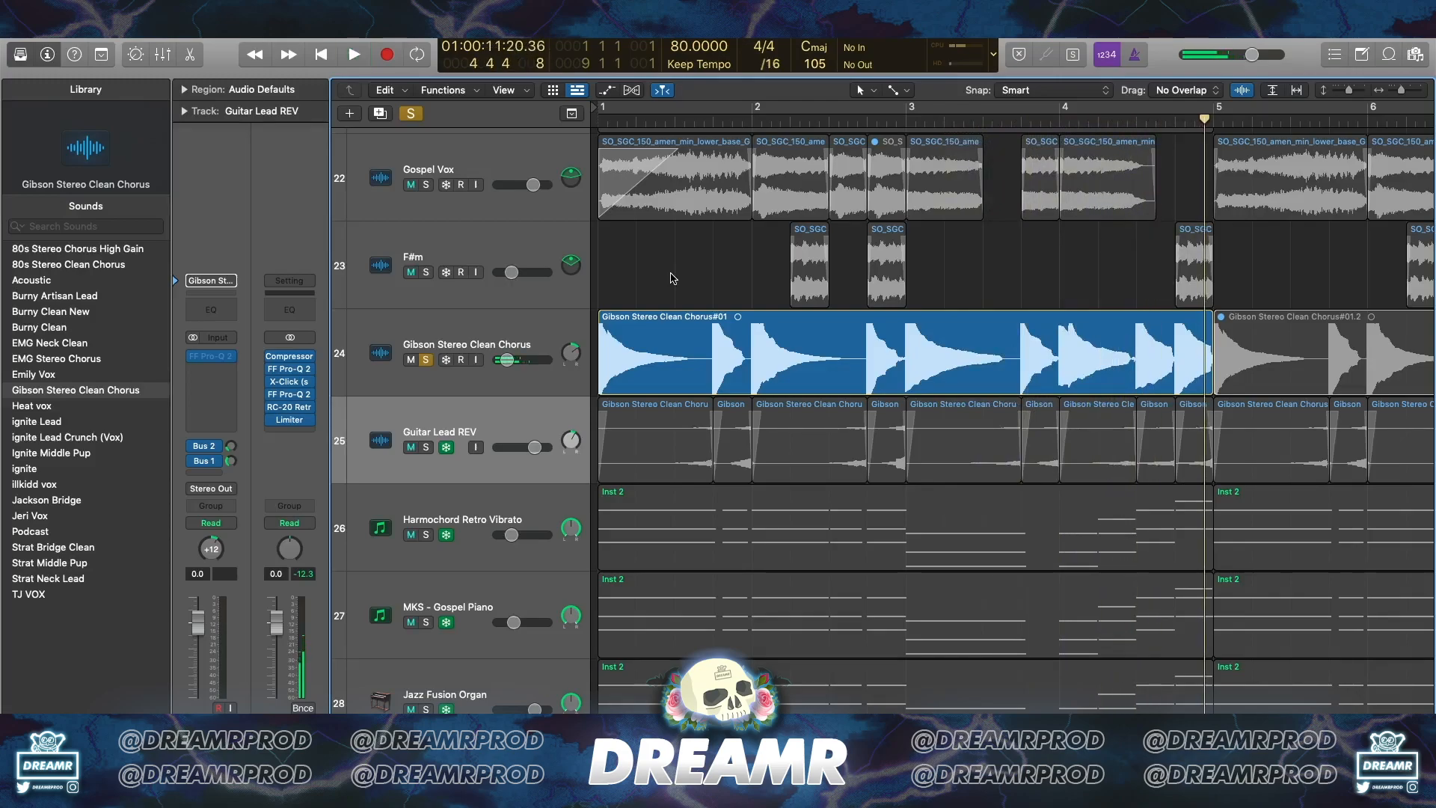
{"action": "left_click", "coordinate": [544, 320]}
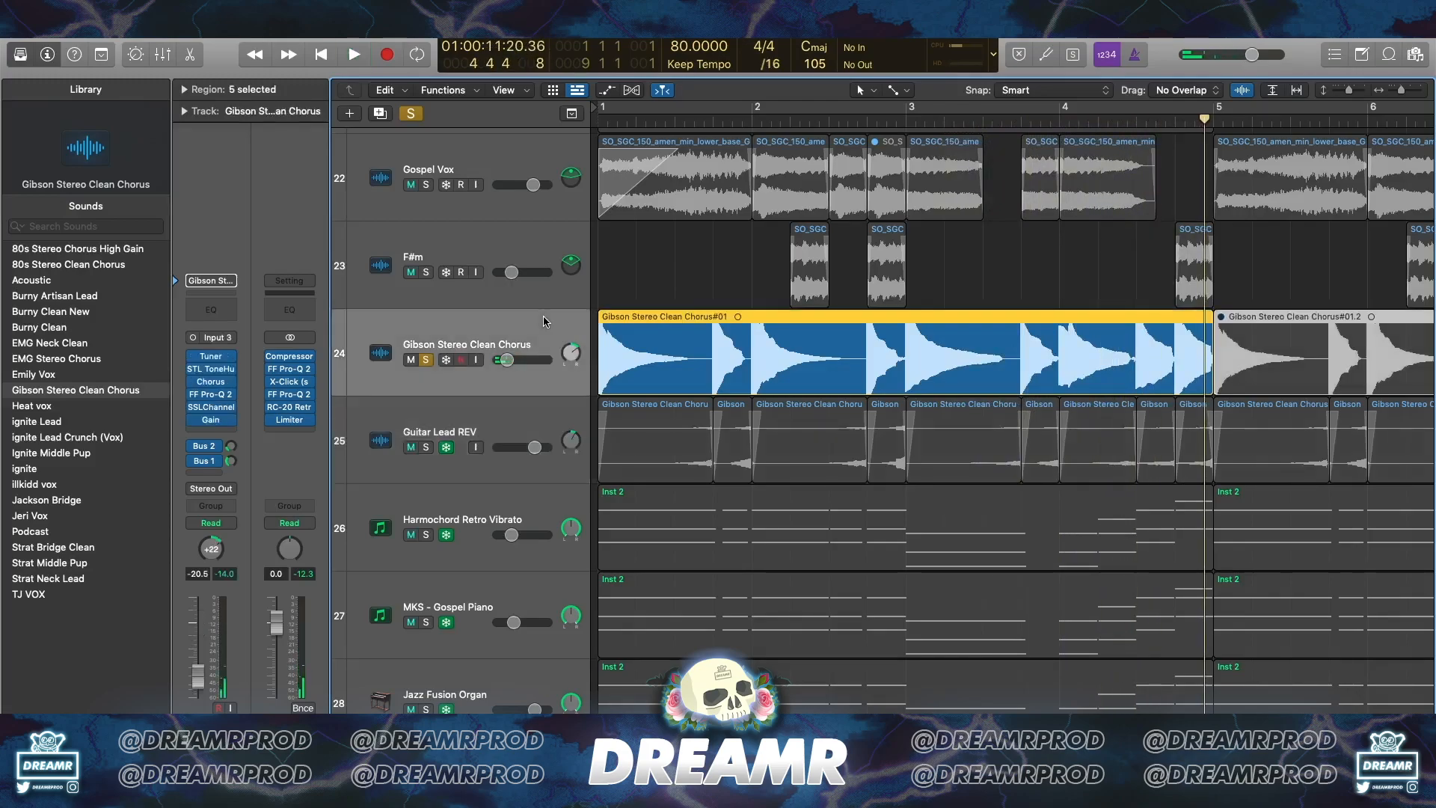
{"action": "left_click", "coordinate": [427, 360]}
{"action": "left_click", "coordinate": [663, 288]}
{"action": "scroll", "coordinate": [649, 313], "scroll_direction": "down", "scroll_amount": 5}
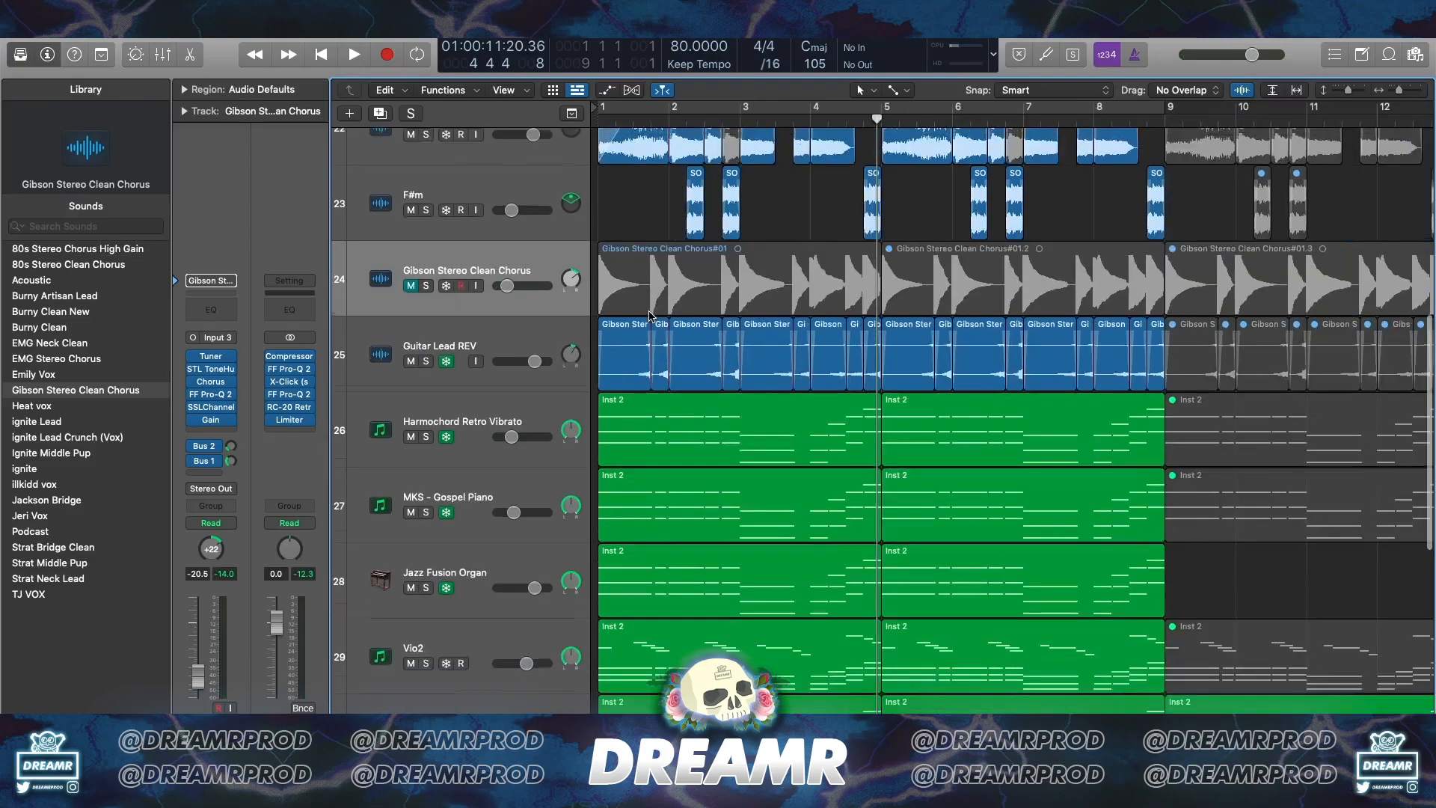
Solo the Harmochord Retro Vibrato, MKS - Gospel Piano and Jazz Fusion Organ tracks together
{"action": "left_click", "coordinate": [489, 400]}
{"action": "key", "text": "s"}
{"action": "left_click", "coordinate": [478, 464]}
{"action": "key", "text": "s"}
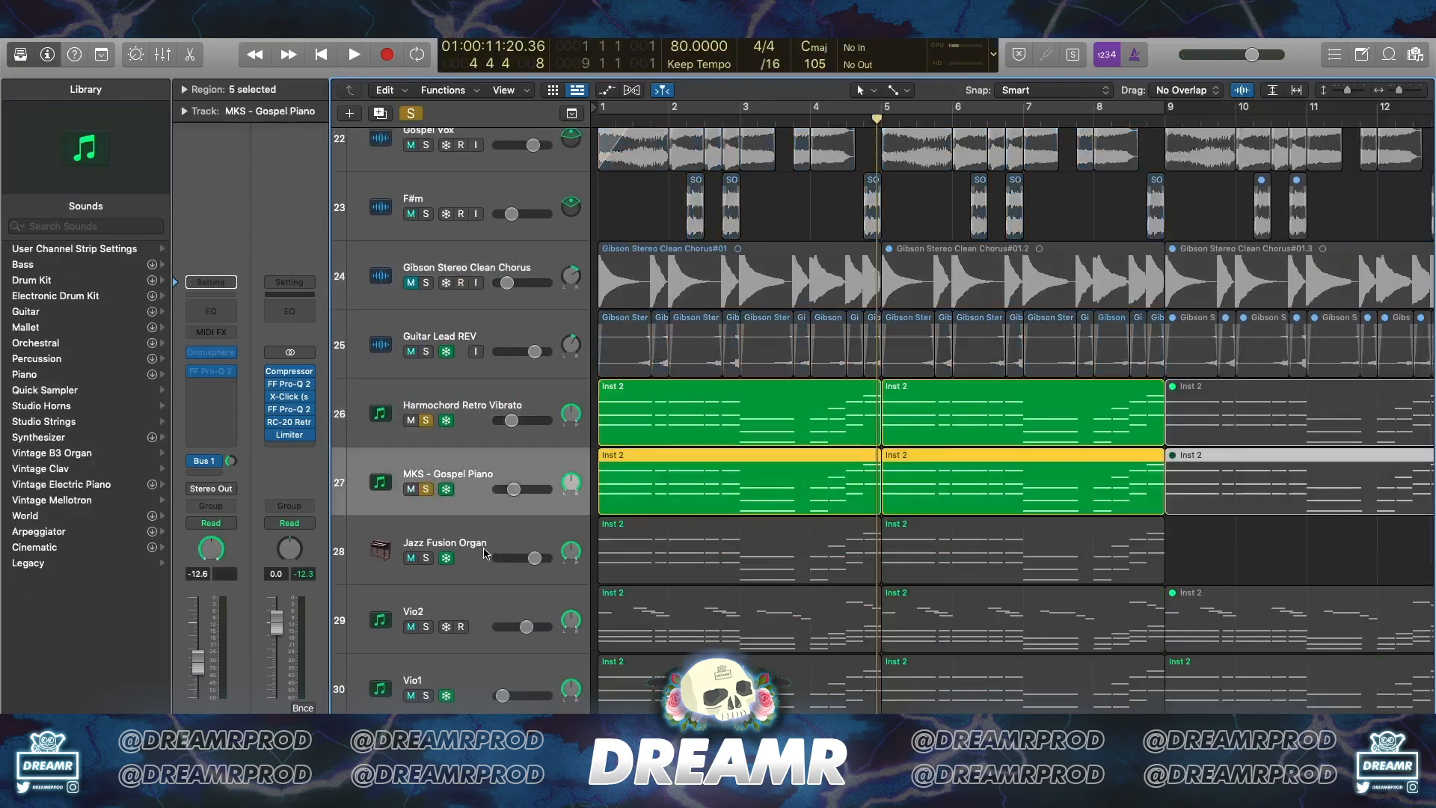
{"action": "left_click", "coordinate": [484, 548]}
{"action": "key", "text": "s"}
Open the first Jazz Fusion Organ region in the Piano Roll and play the soloed keyboard tracks from the start
{"action": "key", "text": "Return"}
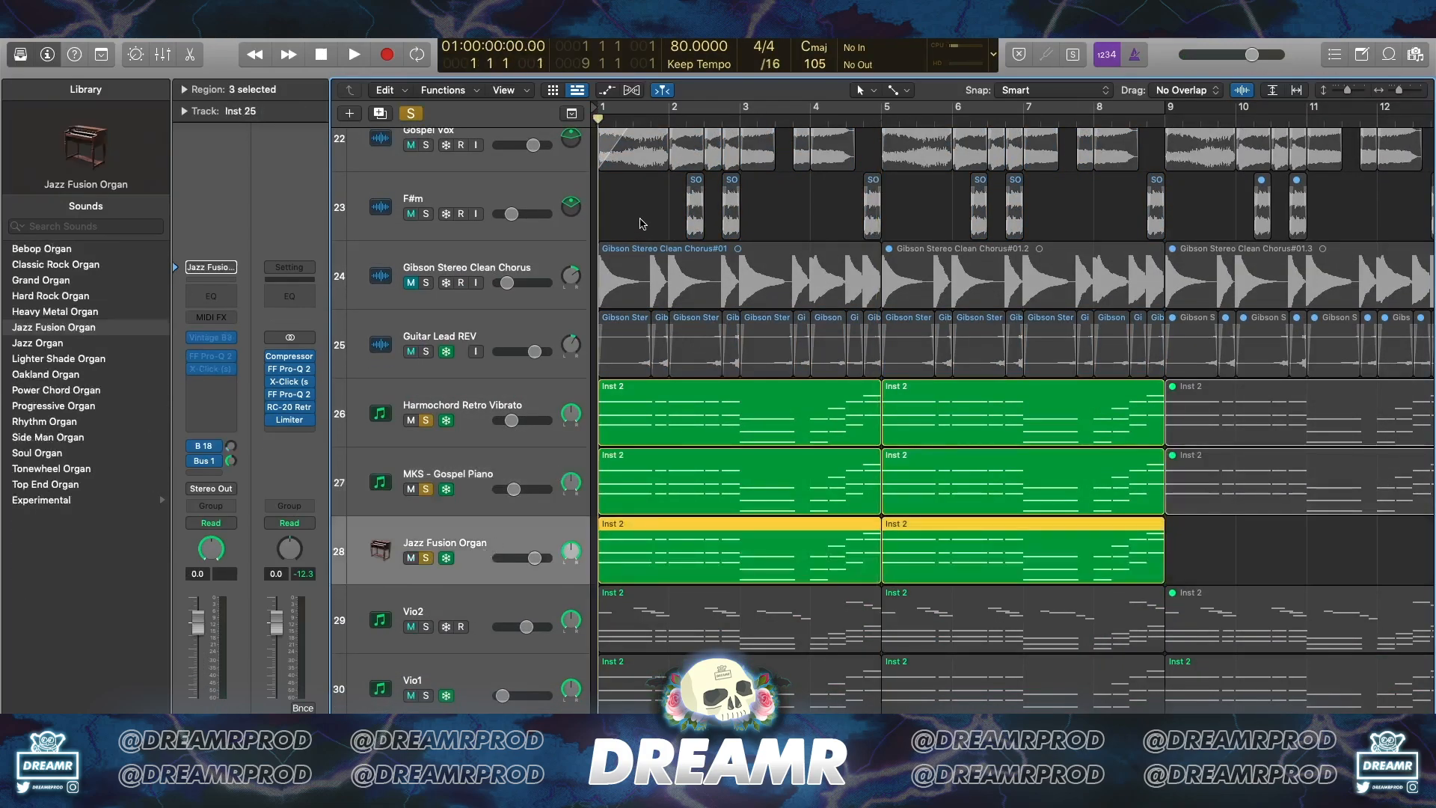
{"action": "left_click", "coordinate": [639, 223]}
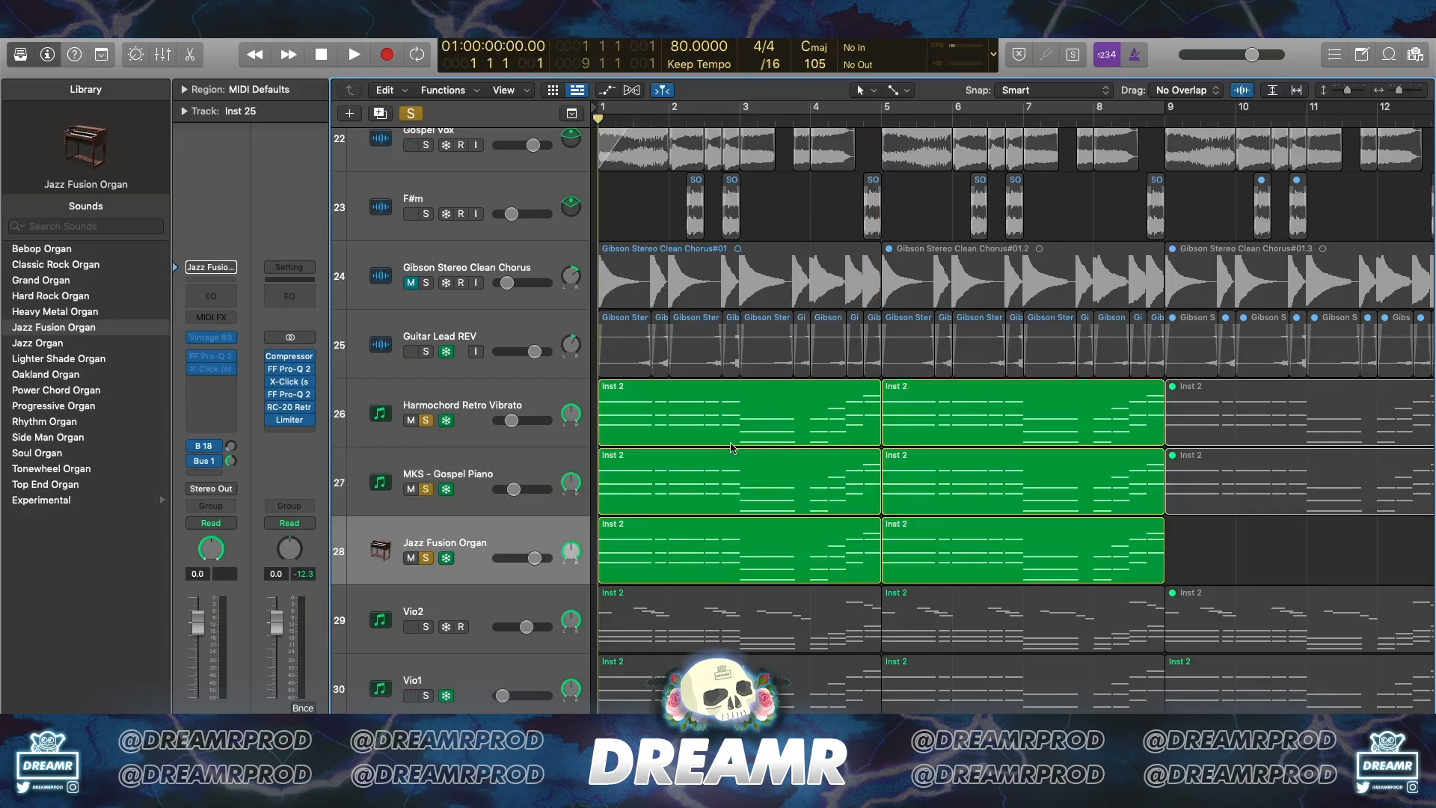
{"action": "double_click", "coordinate": [659, 557]}
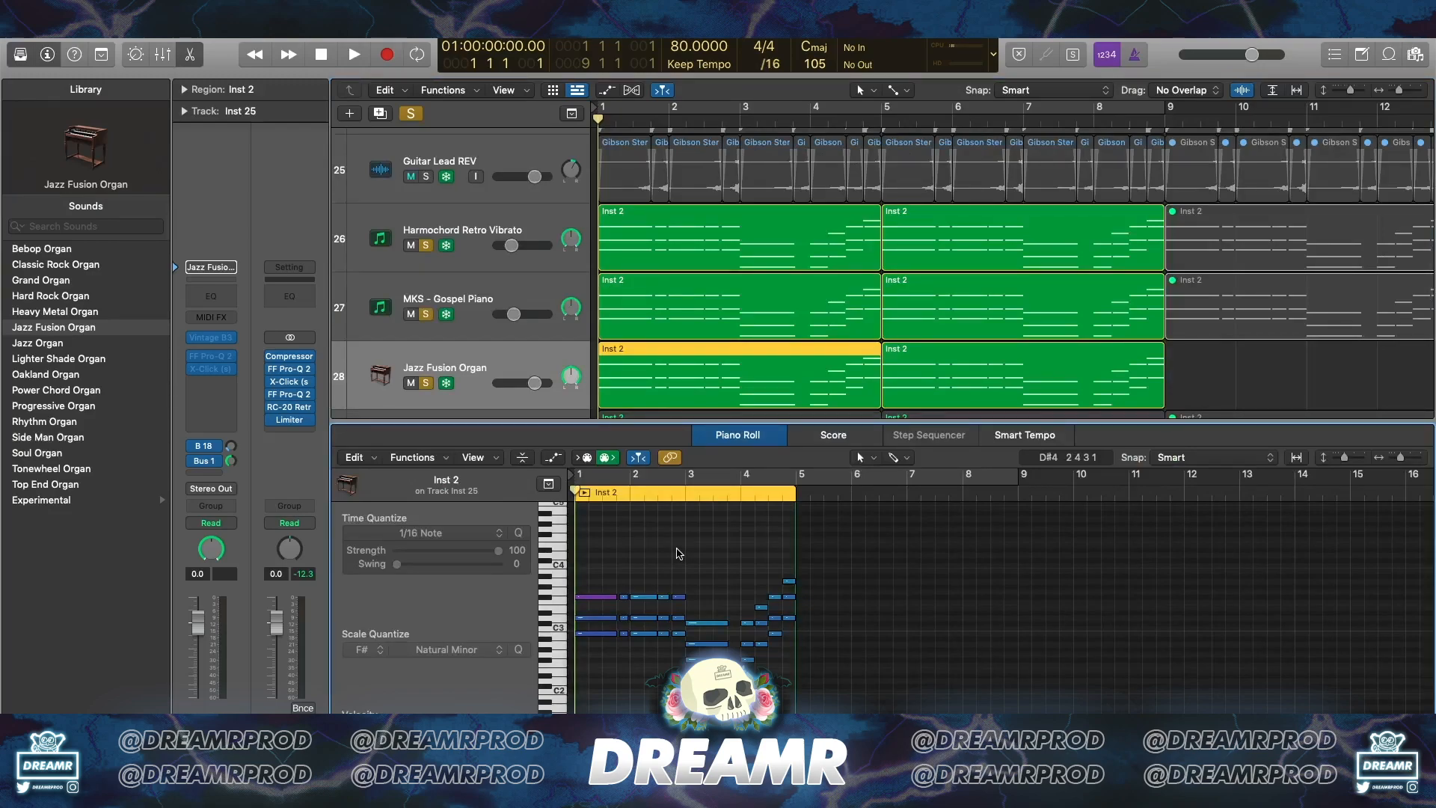
{"action": "key", "text": "space"}
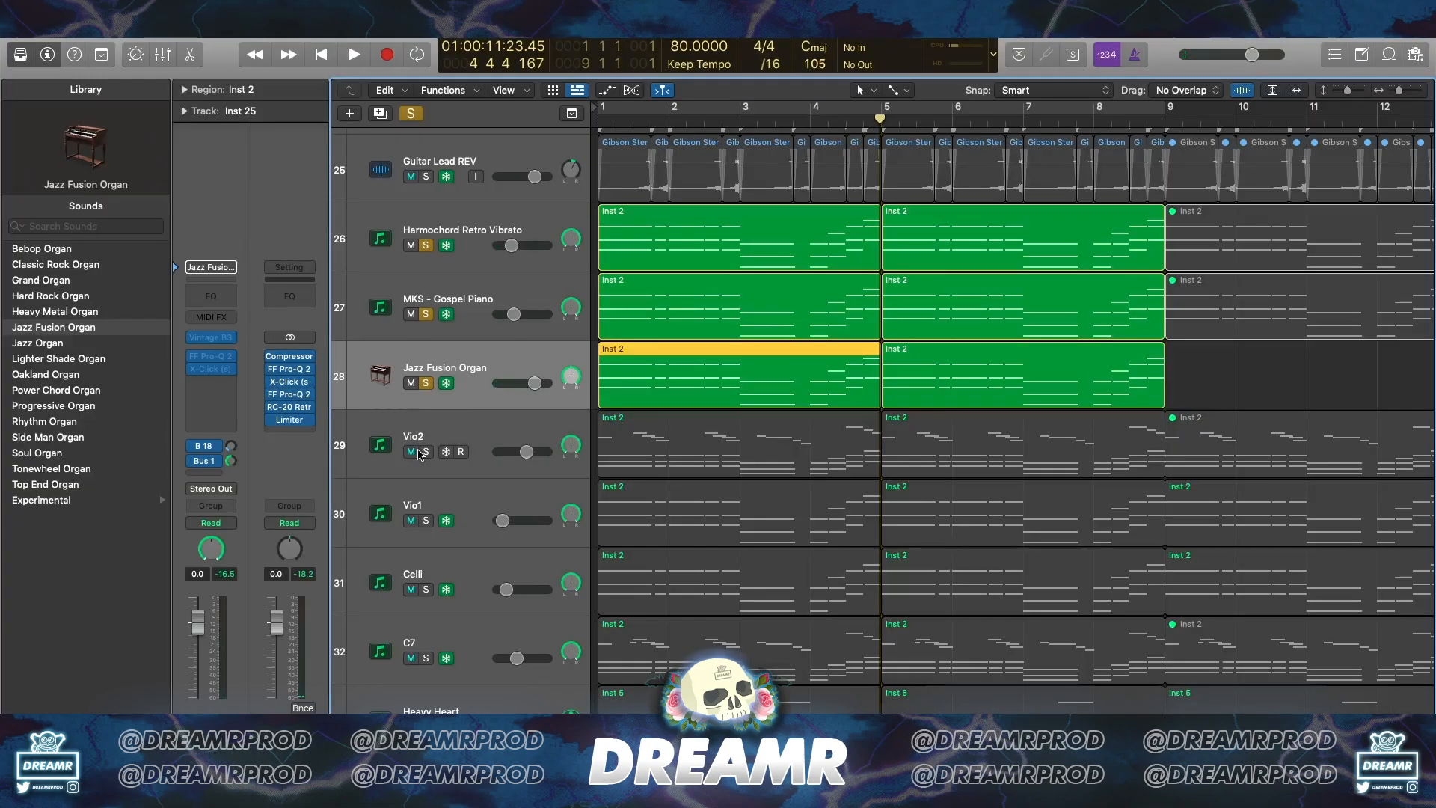
Solo only the Vio2 track, show its notes in the Piano Roll, and return the playhead to the start
{"action": "left_click", "coordinate": [425, 451], "text": "alt"}
{"action": "left_click", "coordinate": [449, 436]}
{"action": "key", "text": "p"}
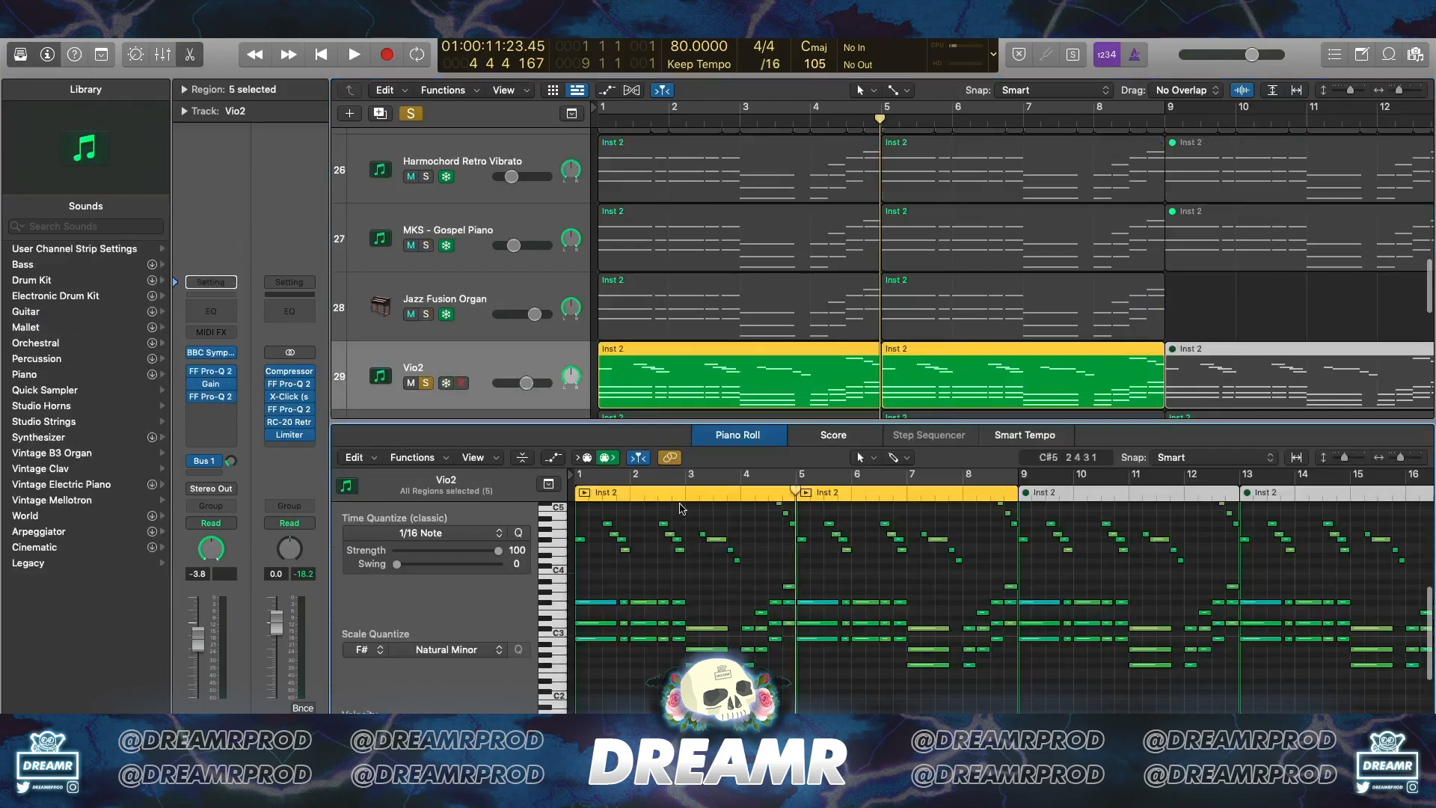
{"action": "scroll", "coordinate": [656, 568], "scroll_direction": "down", "scroll_amount": 1}
{"action": "key", "text": "Return"}
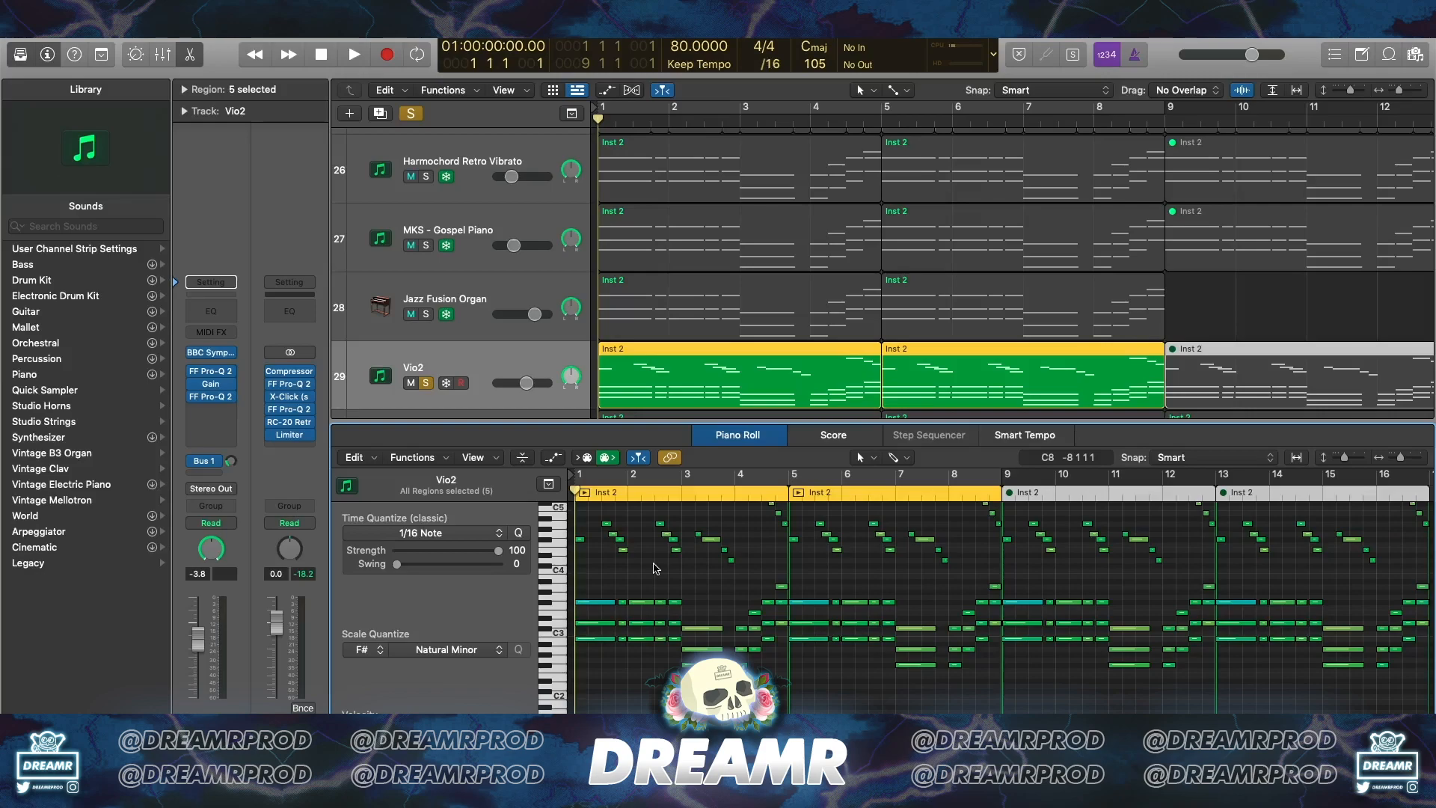
{"action": "scroll", "coordinate": [656, 569], "scroll_direction": "up", "scroll_amount": 2}
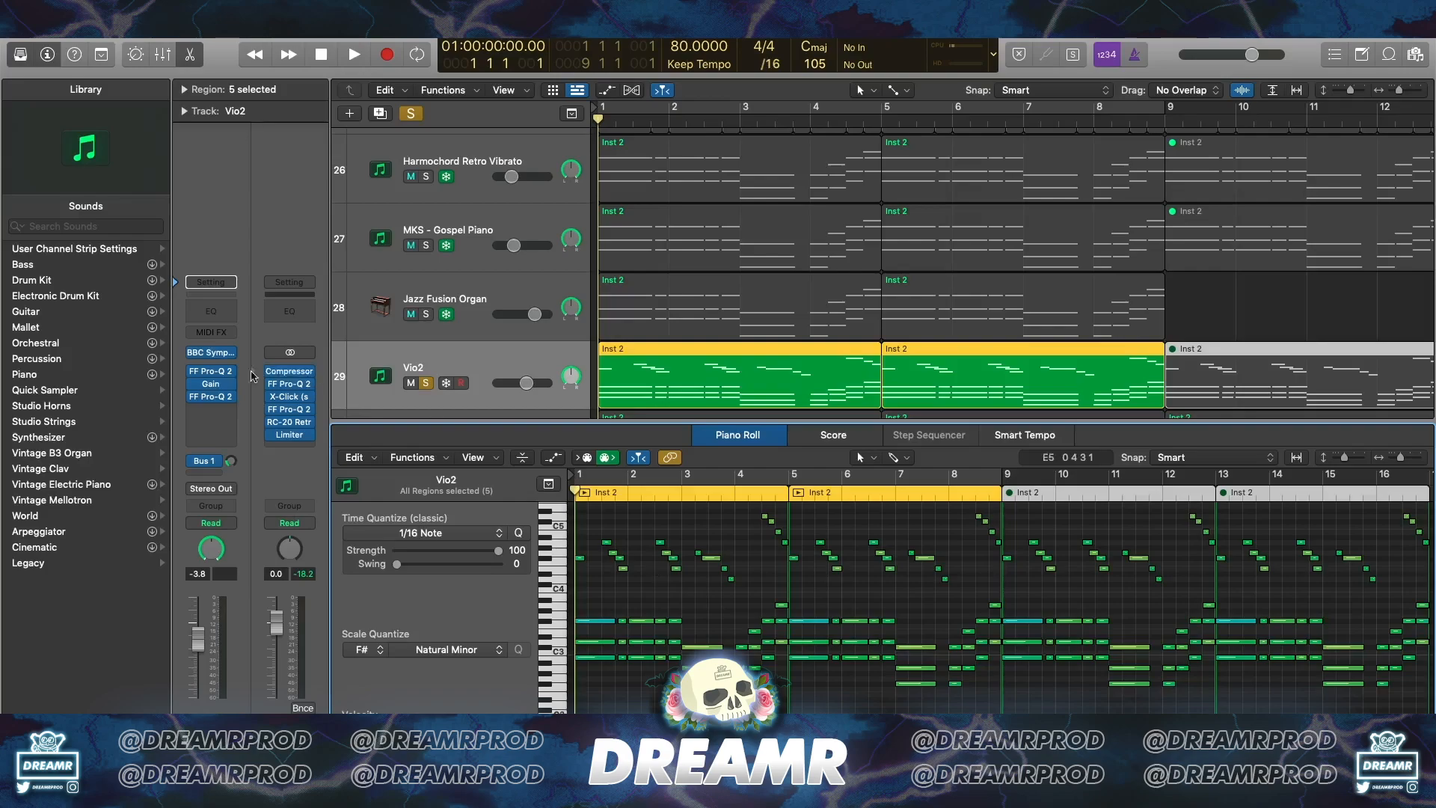
Inspect the articulation used in Vio2's BBC Symphony Orchestra instrument and close the plug-in window
{"action": "left_click", "coordinate": [211, 352]}
{"action": "left_click_drag", "start_coordinate": [741, 72], "coordinate": [627, 47]}
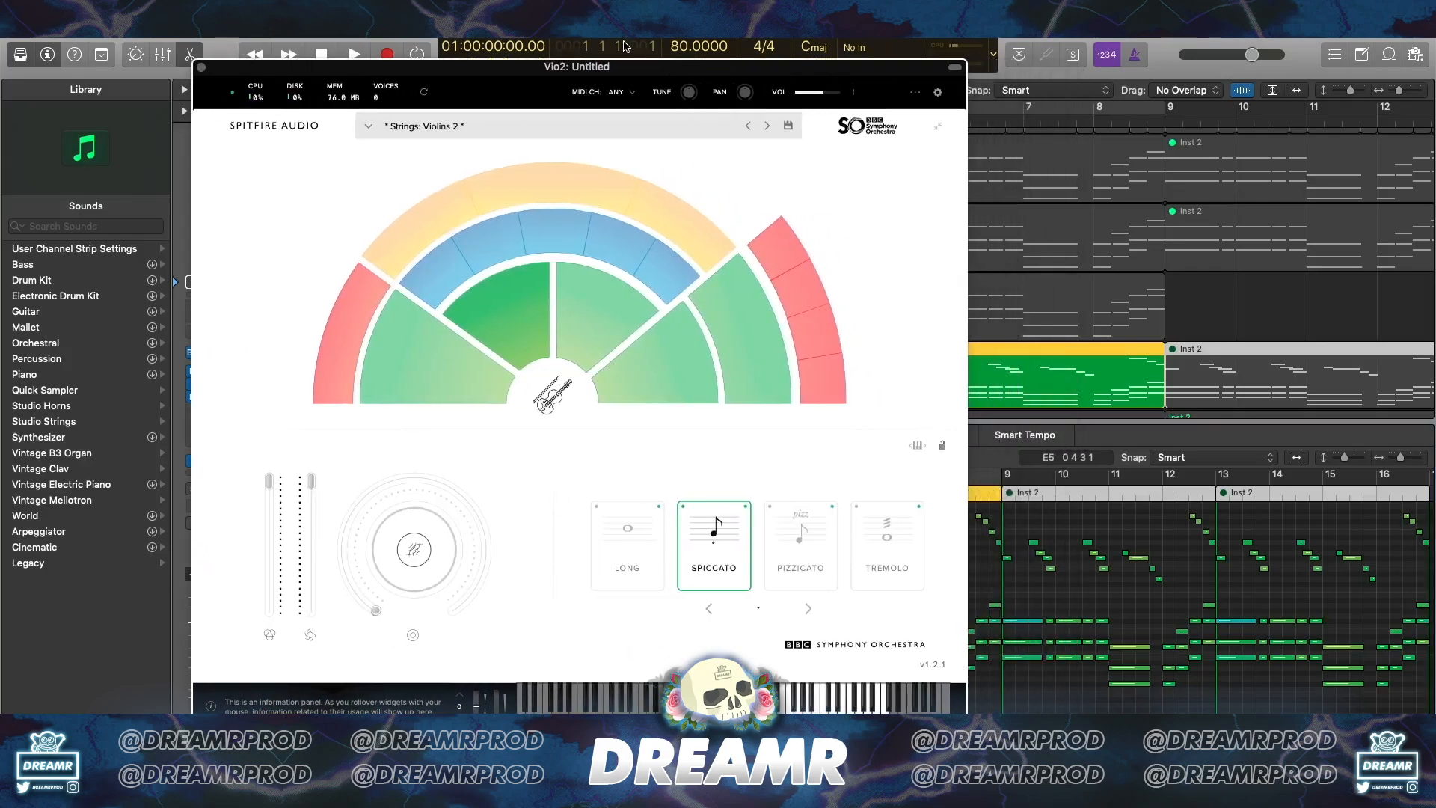
{"action": "left_click", "coordinate": [200, 68]}
Play the soloed Vio2 part through the first four bars and hide the Piano Roll
{"action": "key", "text": "space"}
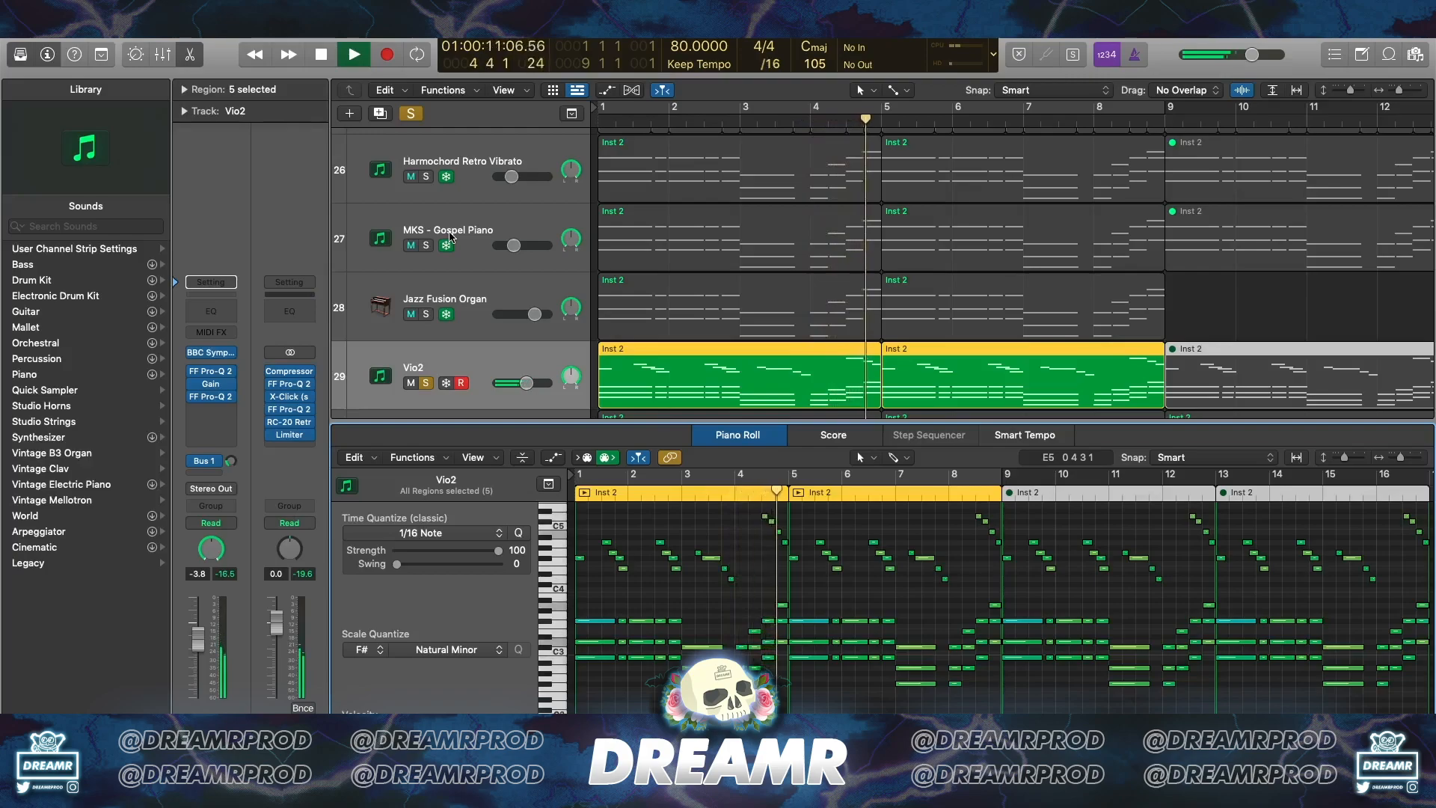
{"action": "key", "text": "space"}
{"action": "key", "text": "p"}
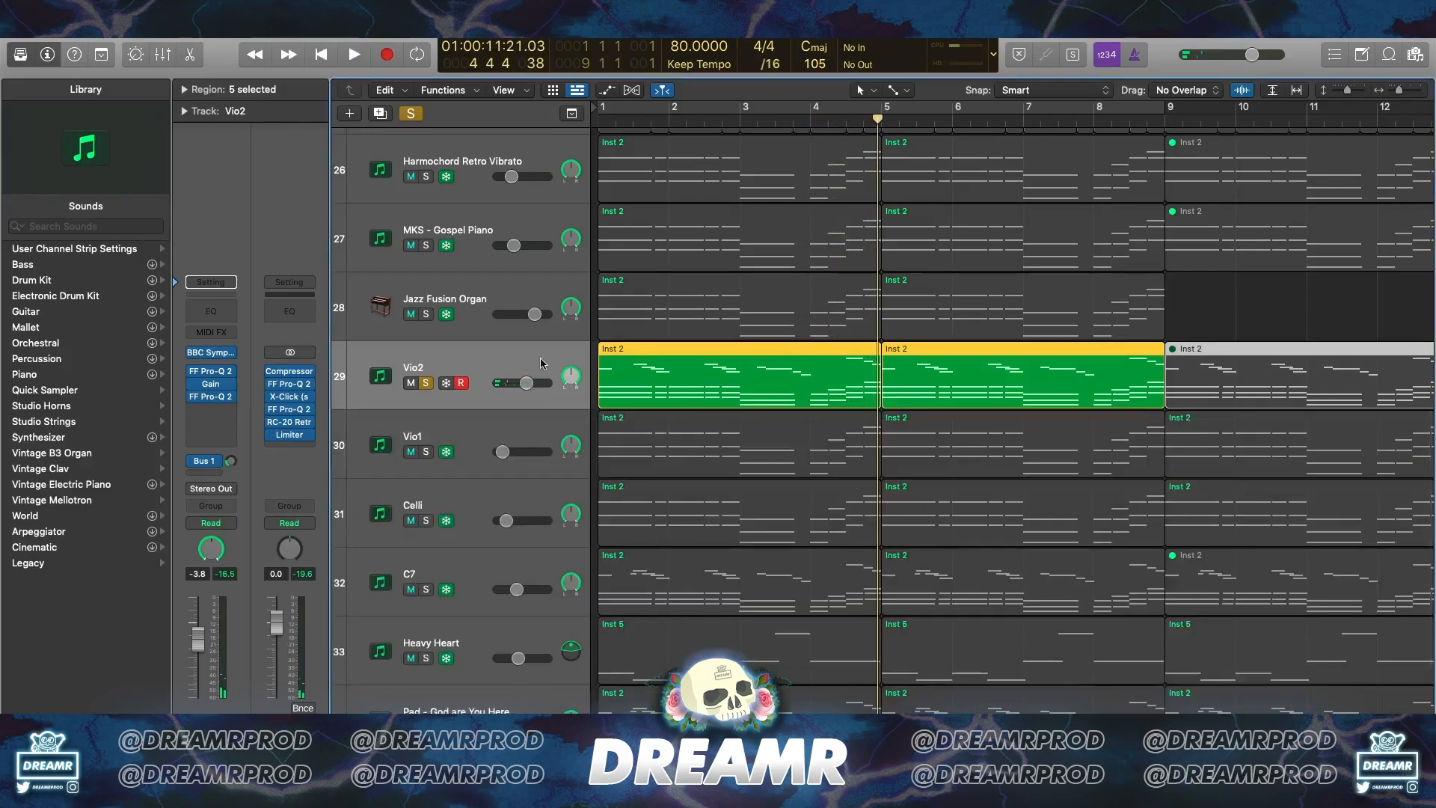
Clear the solo on Vio2, solo Vio1 and Celli together, and play them from the start
{"action": "left_click", "coordinate": [426, 383]}
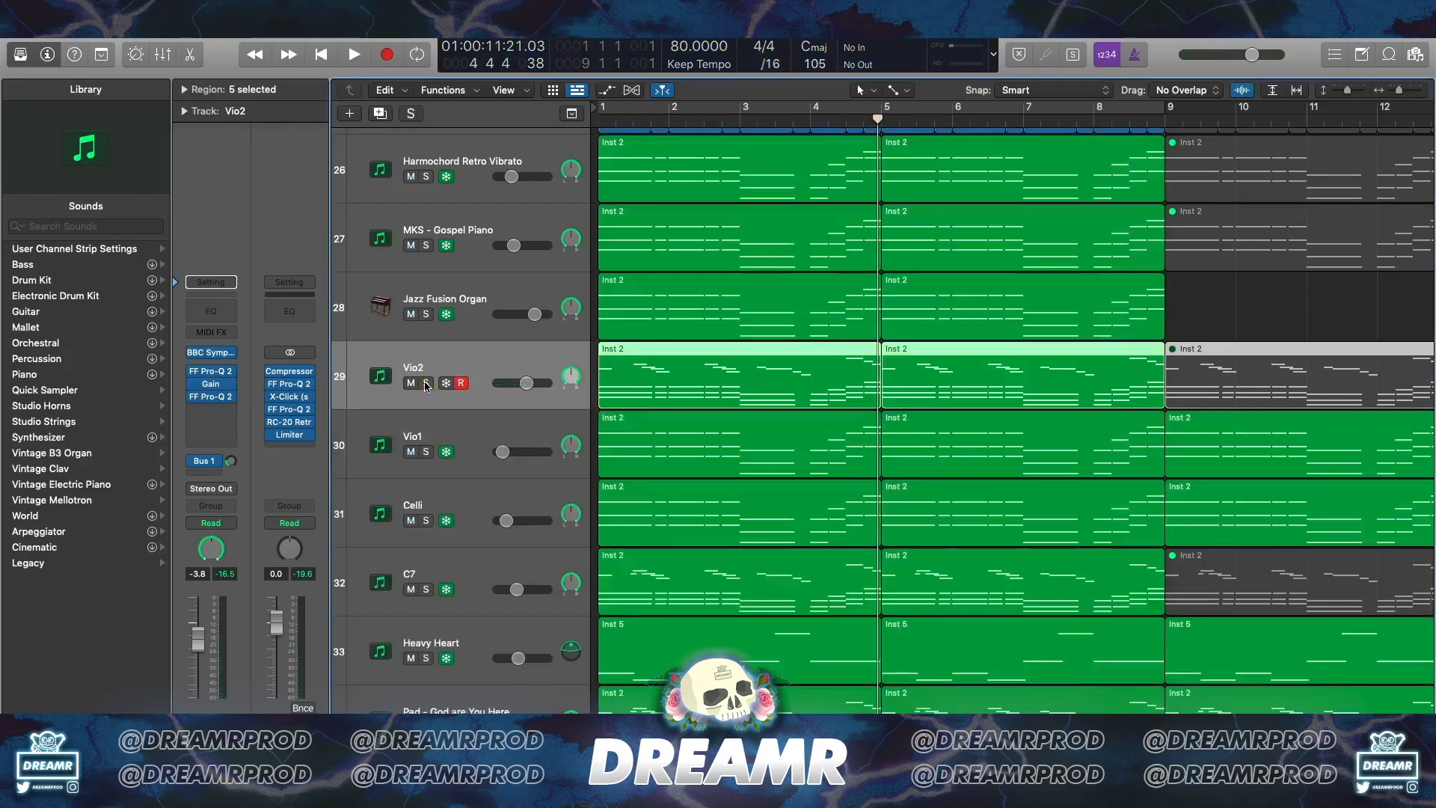
{"action": "left_click", "coordinate": [451, 428]}
{"action": "left_click", "coordinate": [427, 452]}
{"action": "left_click", "coordinate": [427, 521]}
{"action": "key", "text": "Return"}
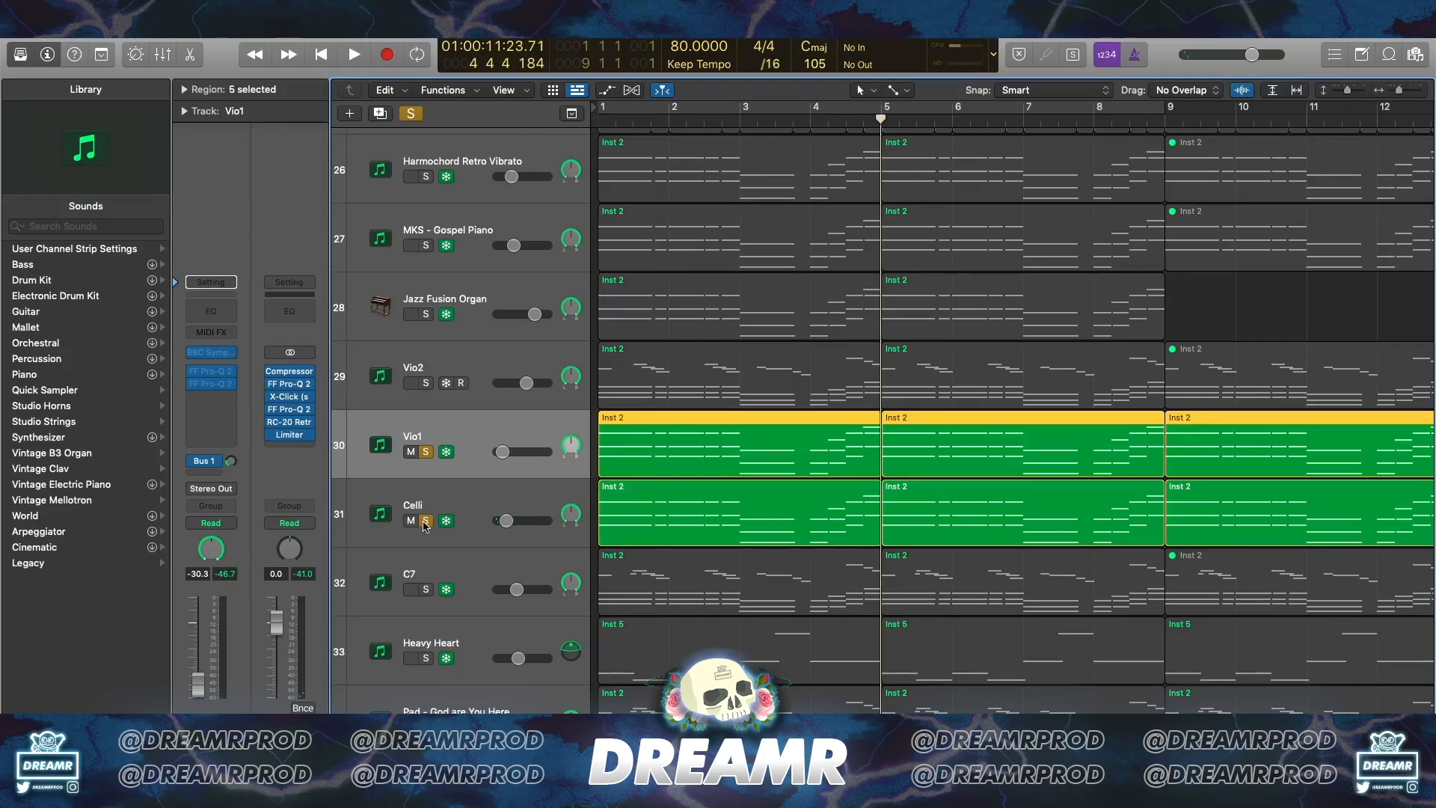
Solo only the C7 track and play it from the start with its notes open in the Piano Roll
{"action": "left_click", "coordinate": [426, 521]}
{"action": "key", "text": "s"}
{"action": "left_click", "coordinate": [447, 559]}
{"action": "key", "text": "s"}
{"action": "key", "text": "Return"}
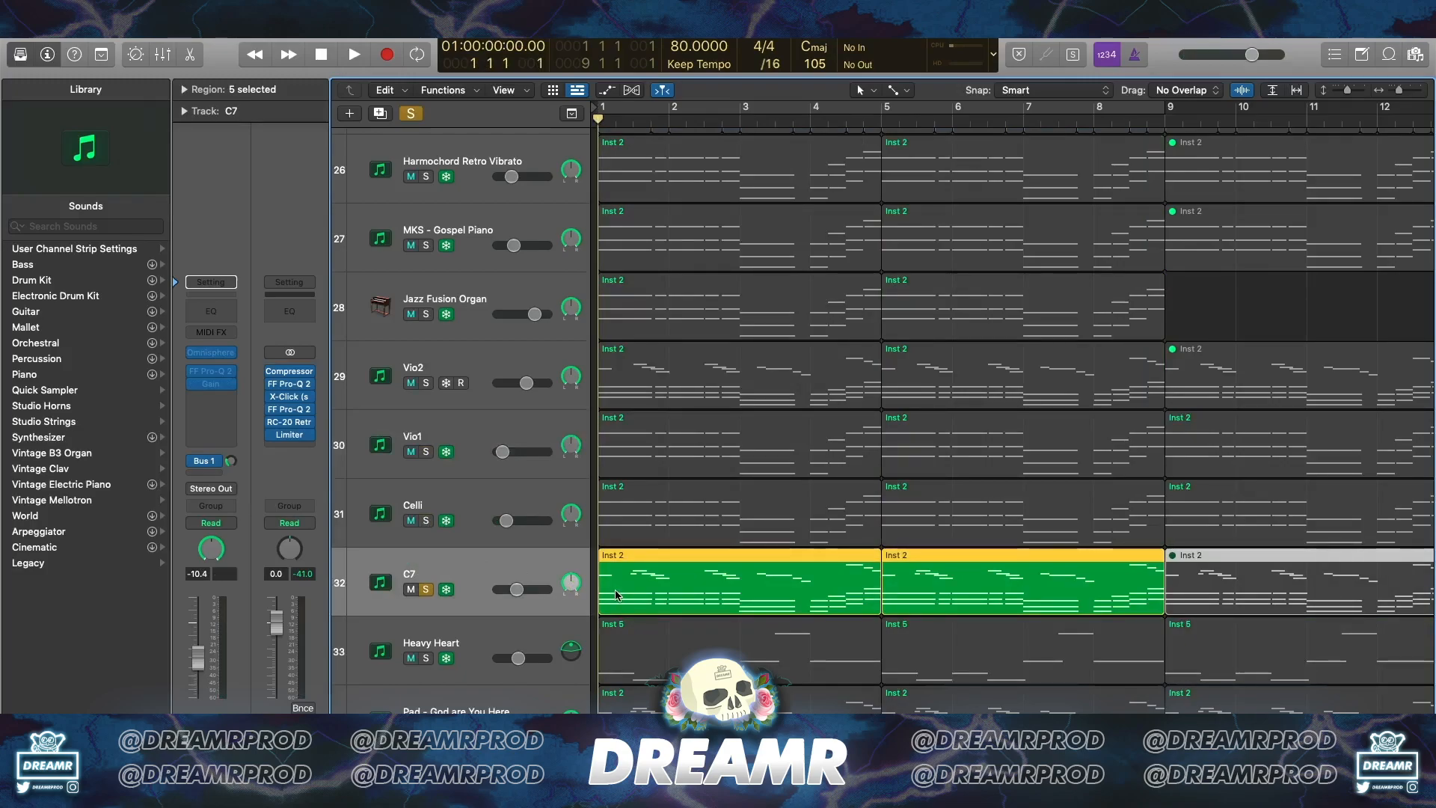
{"action": "double_click", "coordinate": [615, 595]}
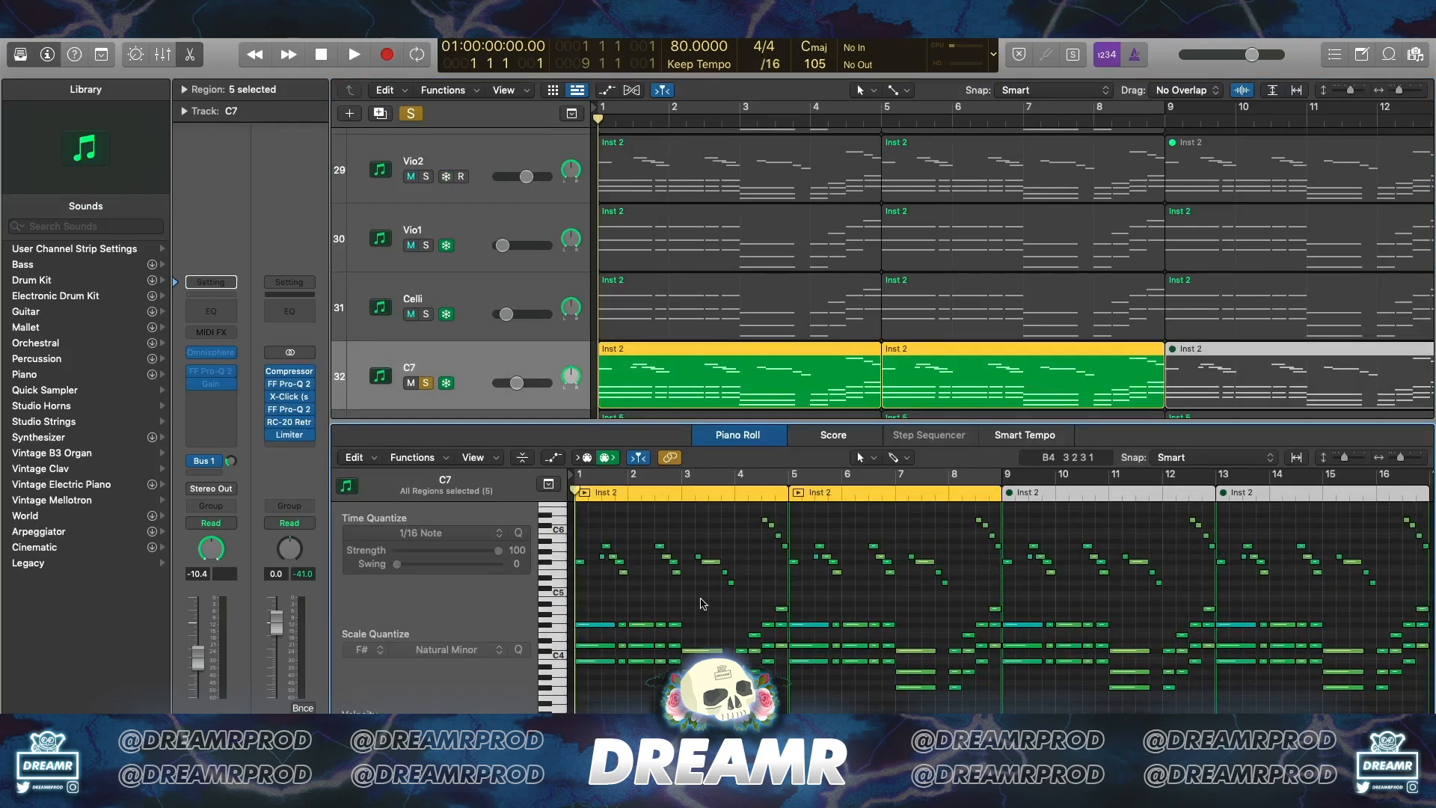
{"action": "key", "text": "space"}
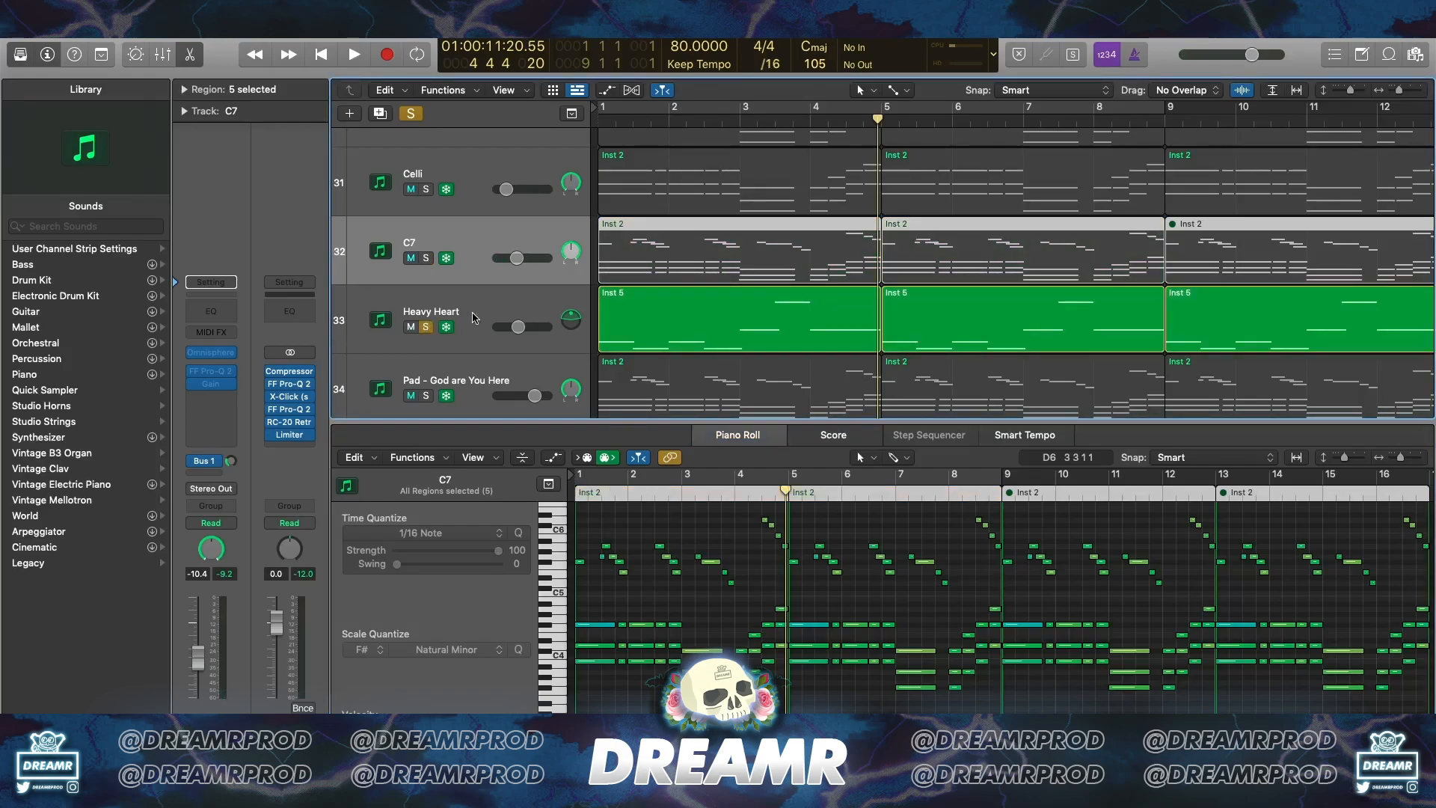
Show the Heavy Heart track's notes in the Piano Roll and play the soloed part from the start
{"action": "left_click", "coordinate": [487, 312]}
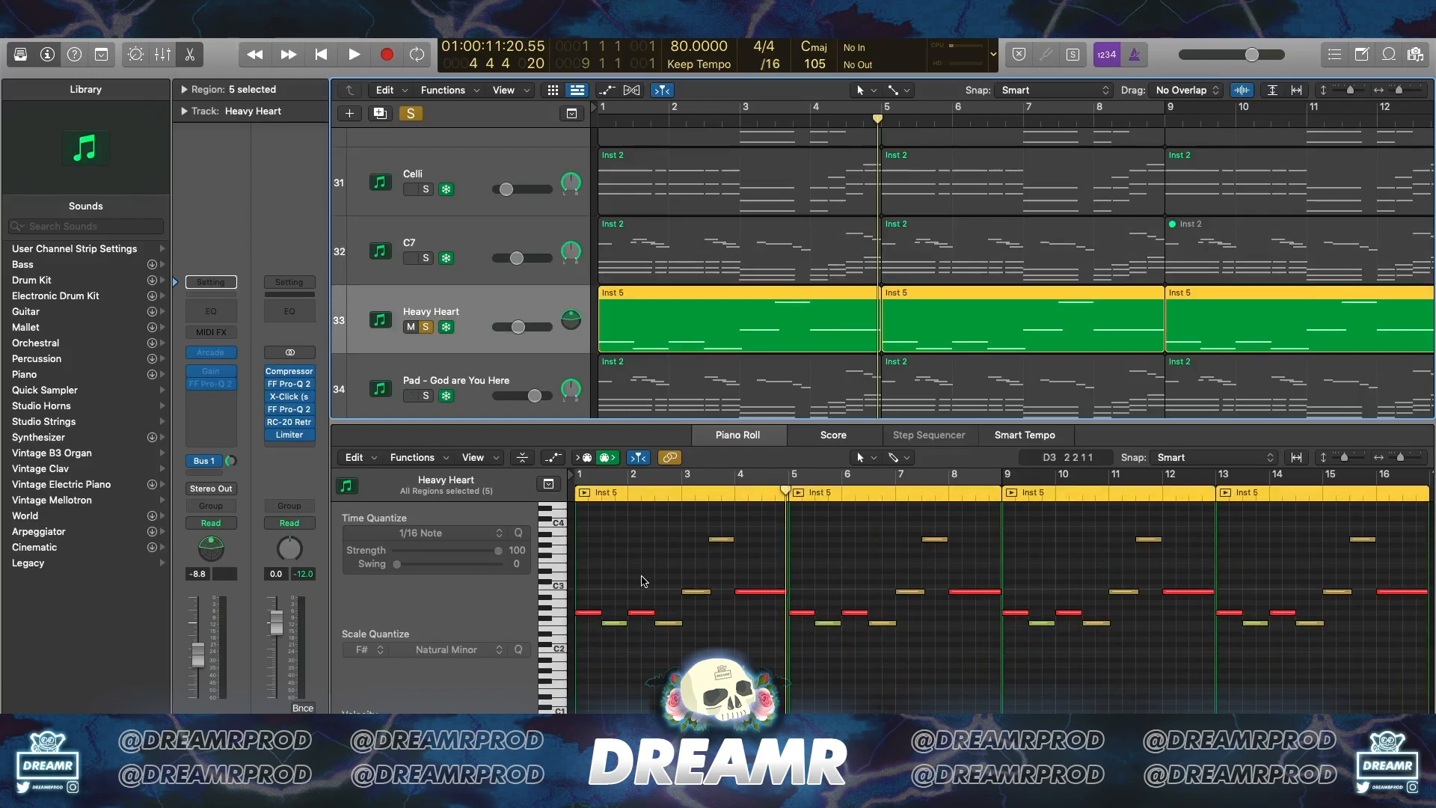
{"action": "key", "text": "Return"}
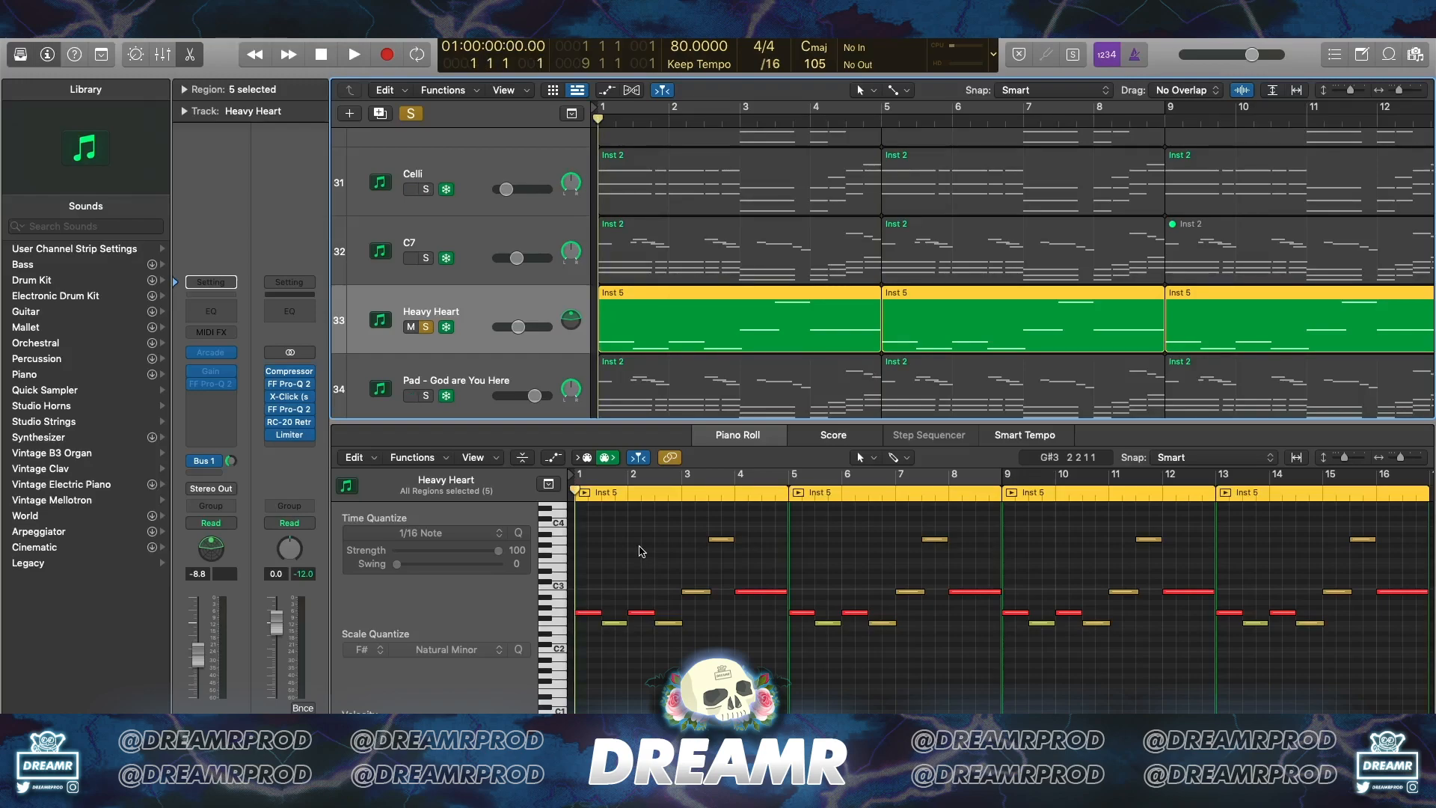
{"action": "key", "text": "space"}
Audition the soloed Pad - God are You Here track and view its notes in the Piano Roll
{"action": "left_click", "coordinate": [190, 56]}
{"action": "left_click", "coordinate": [463, 505]}
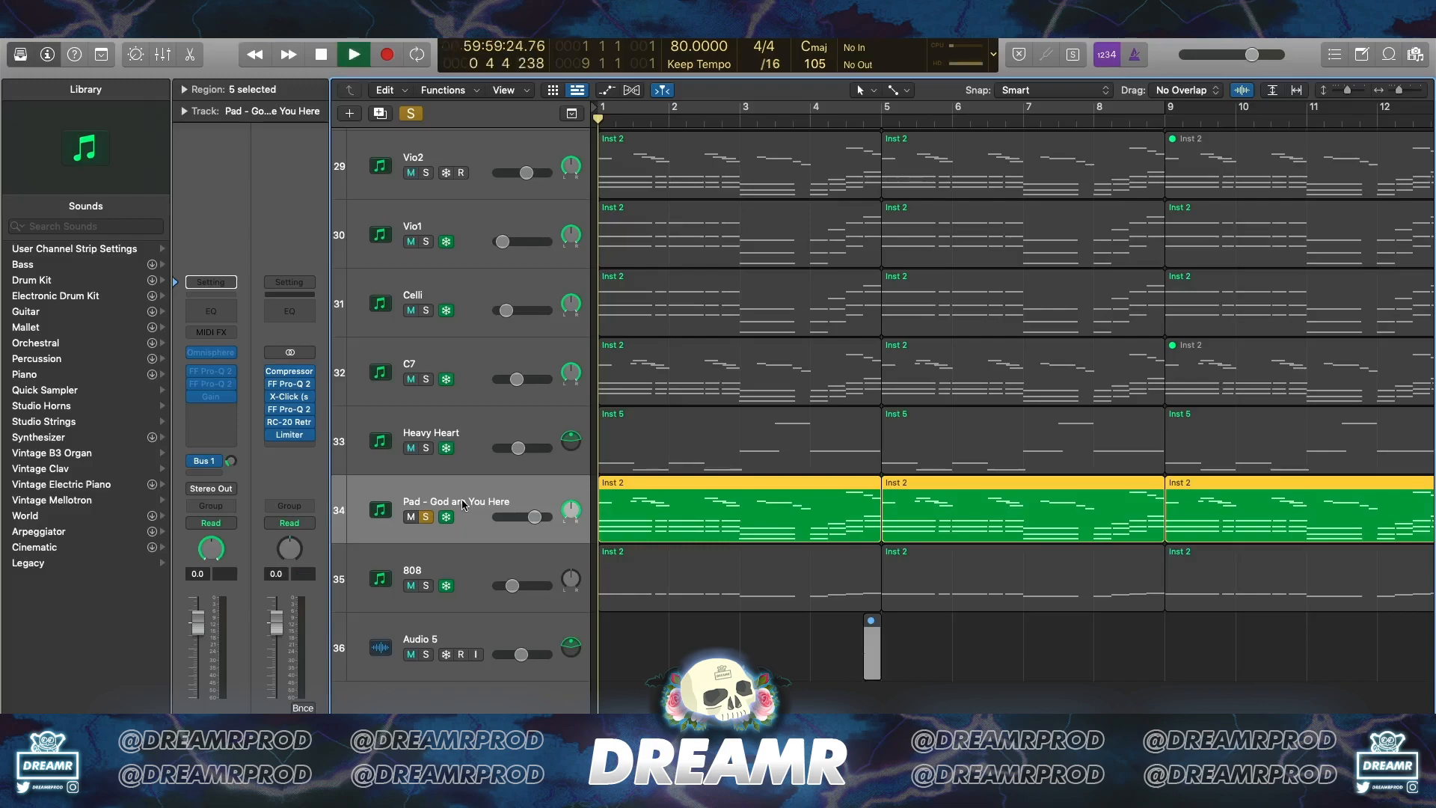
{"action": "key", "text": "p"}
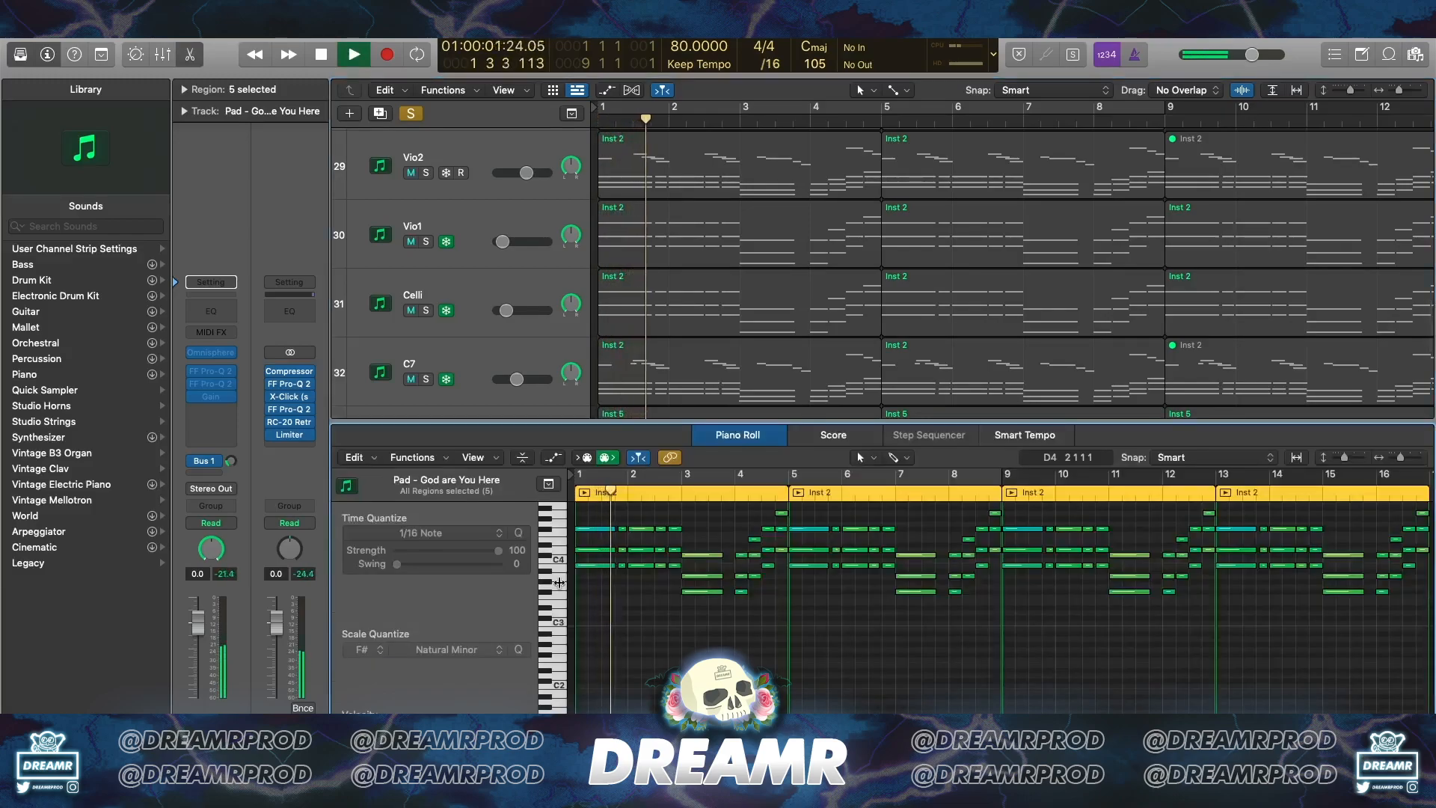
{"action": "scroll", "coordinate": [636, 647], "scroll_direction": "up", "scroll_amount": 3}
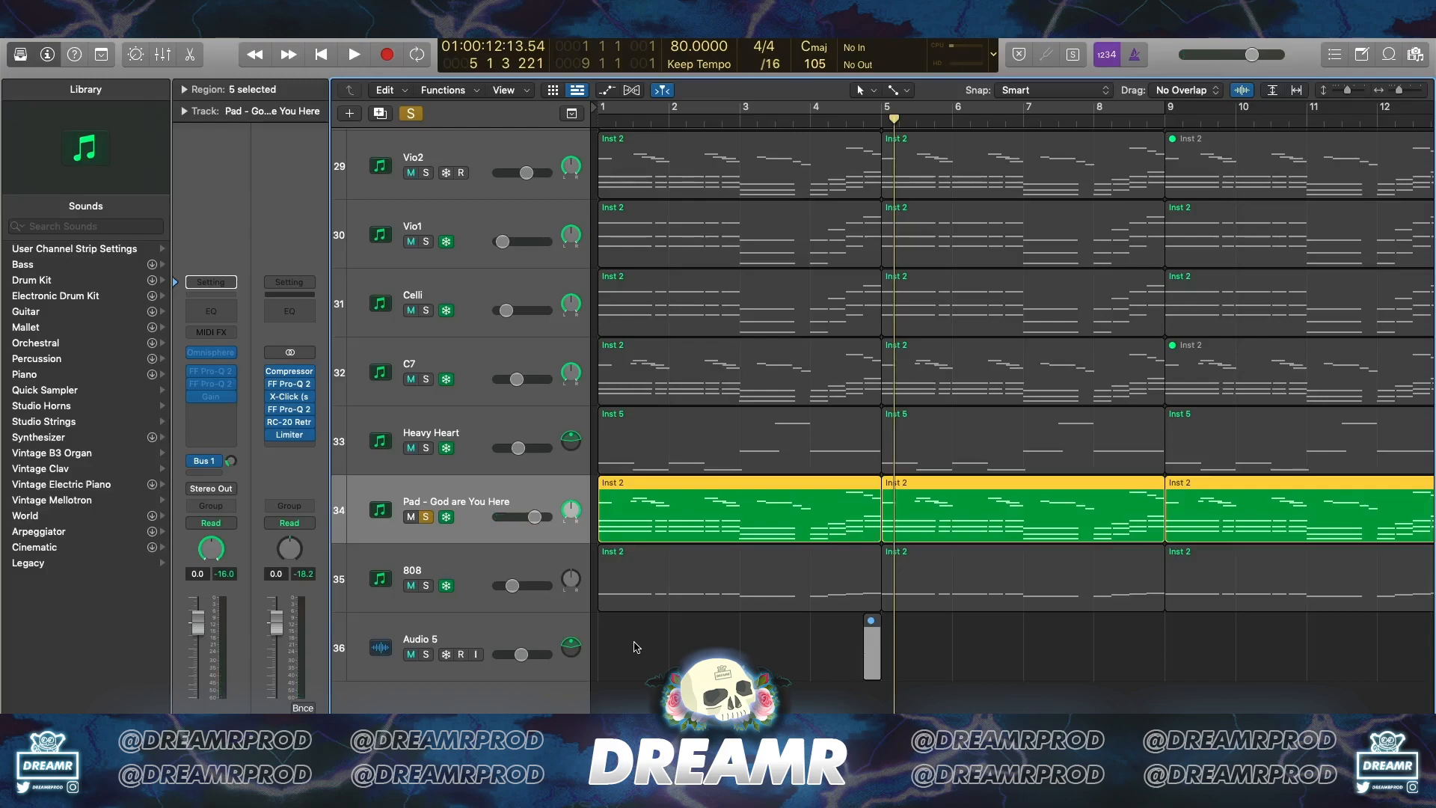
Open the first region of the soloed 808 track in the Piano Roll to examine its bass notes
{"action": "key", "text": "super+a"}
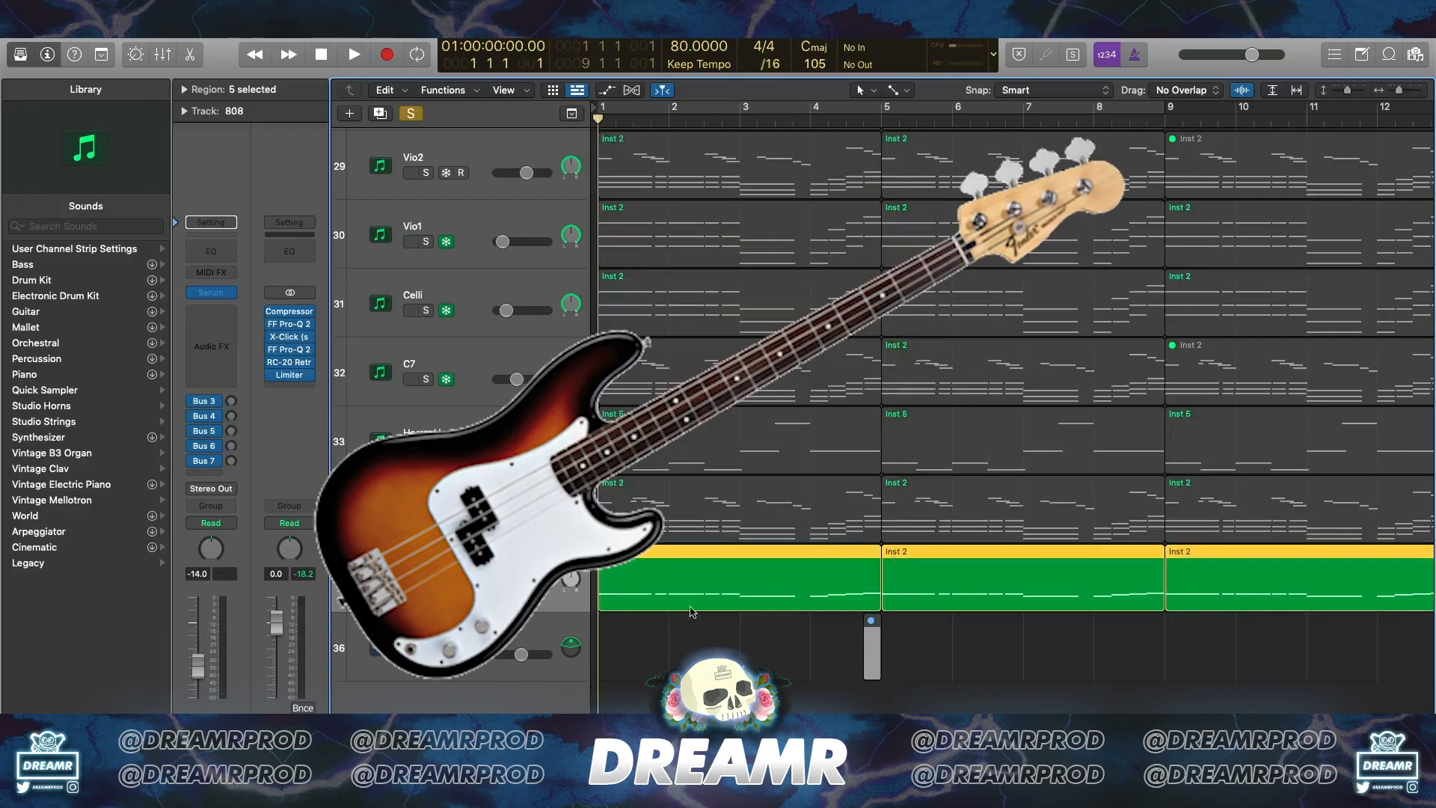
{"action": "double_click", "coordinate": [671, 601]}
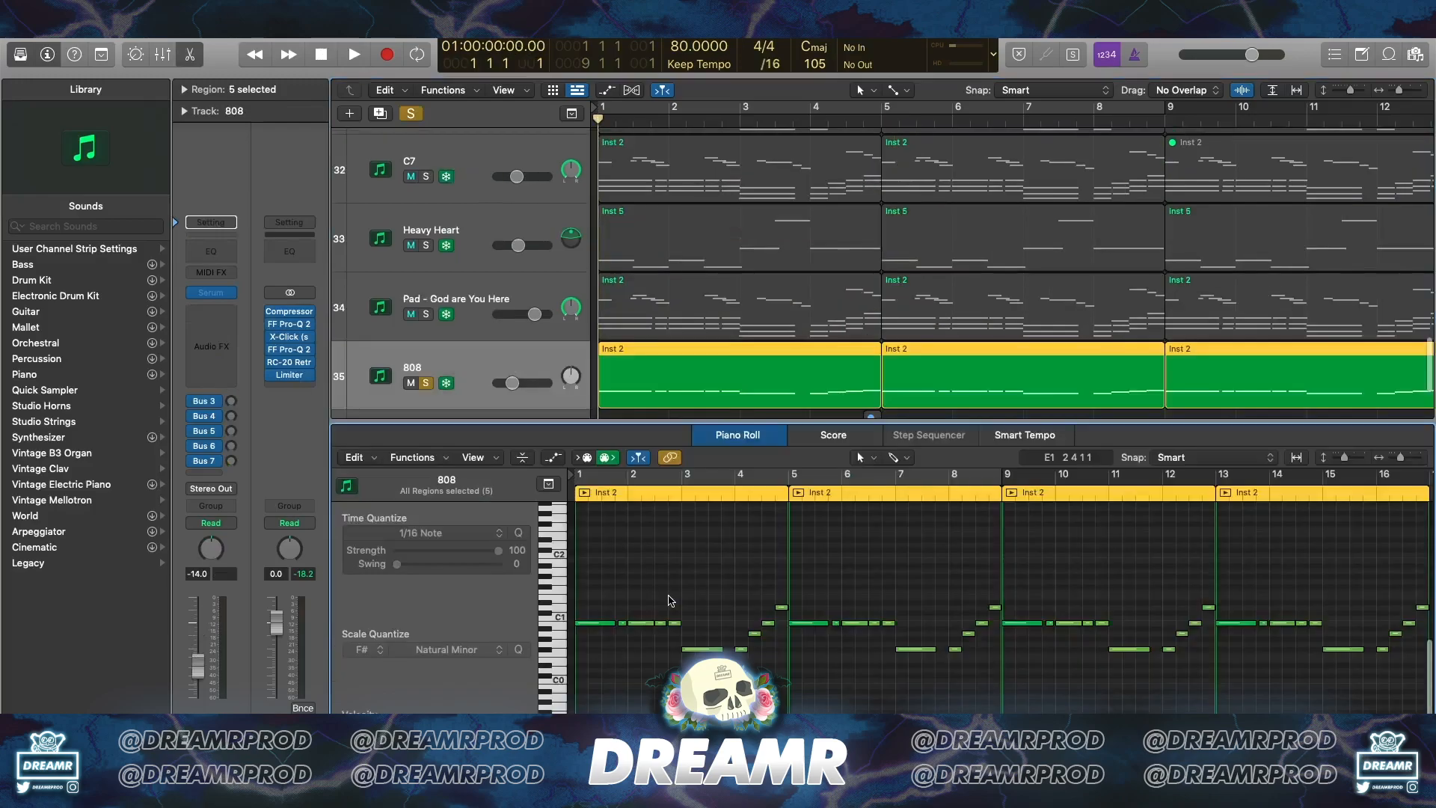
{"action": "scroll", "coordinate": [689, 563], "scroll_direction": "down", "scroll_amount": 2}
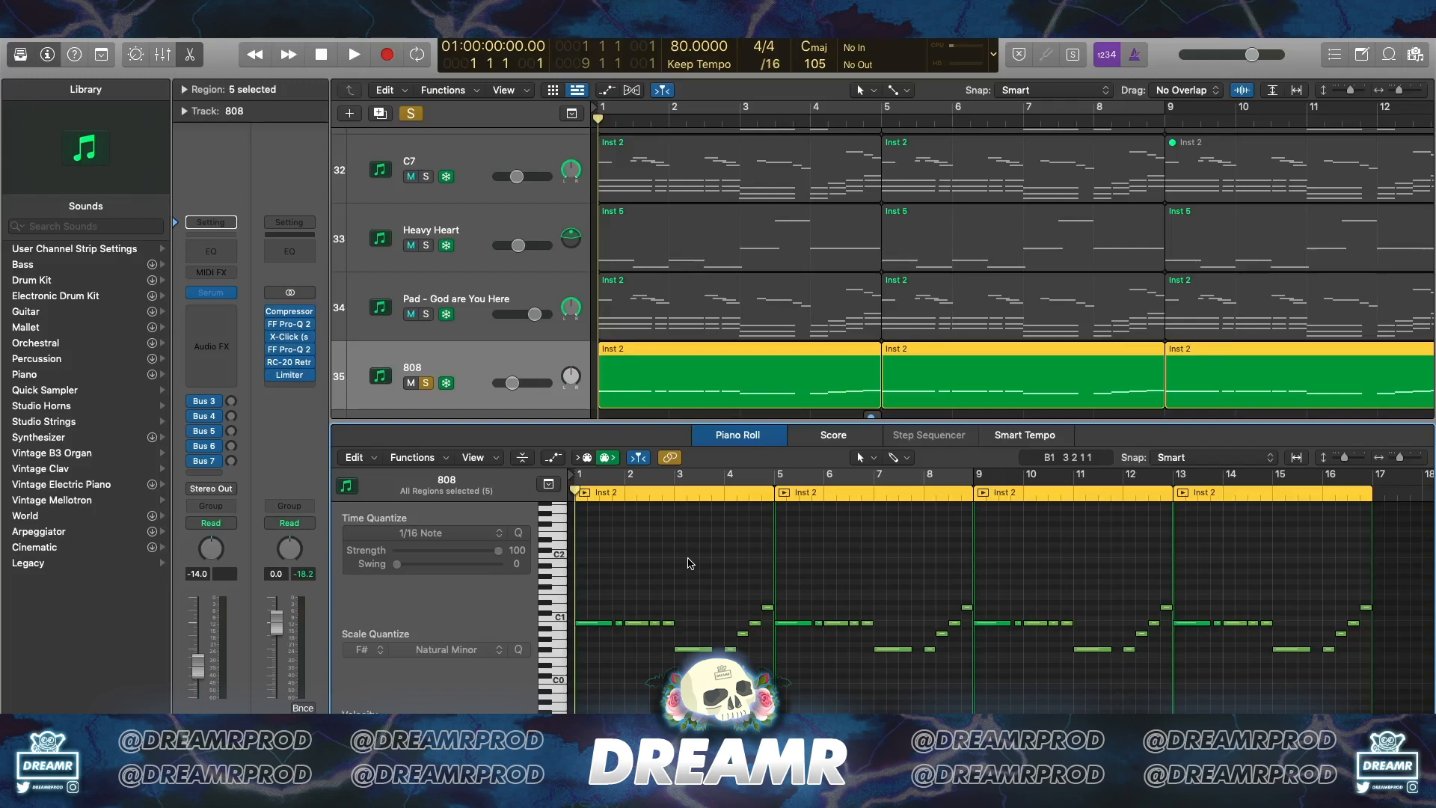
Play the soloed 808 part from the start, and leave the Piano Roll and the solo once it is heard
{"action": "key", "text": "space"}
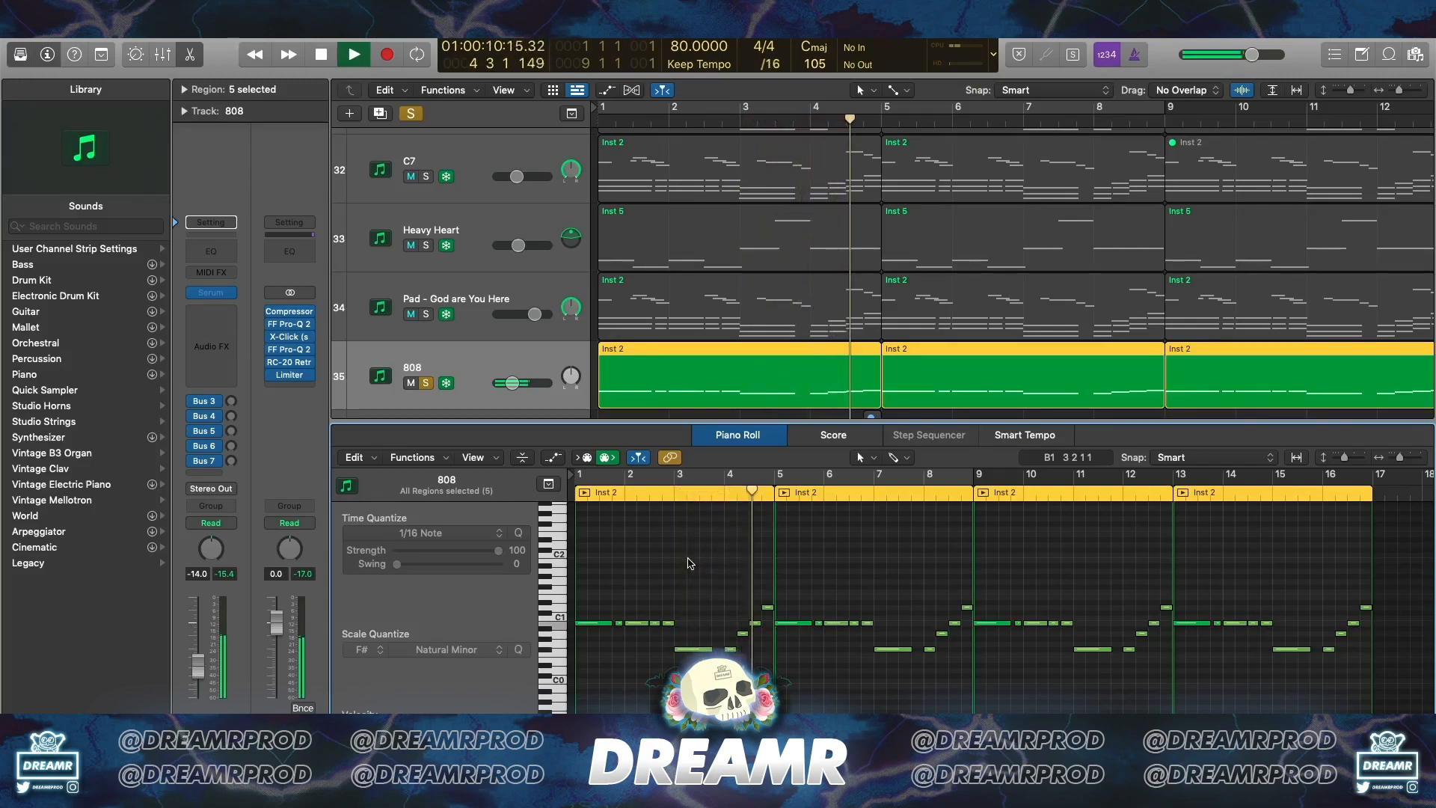
{"action": "key", "text": "space"}
{"action": "key", "text": "p"}
{"action": "key", "text": "s"}
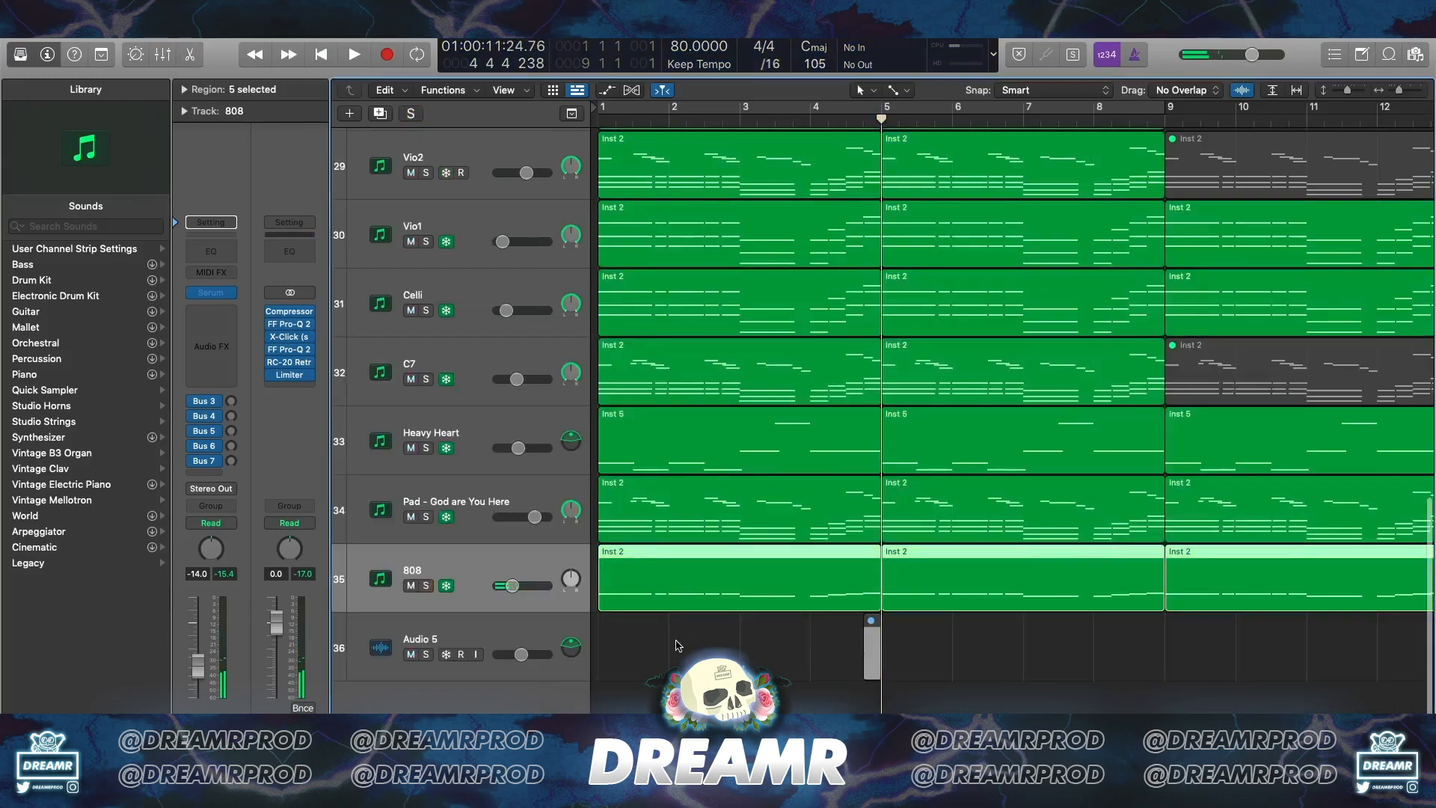
Look over the whole arrangement with all tracks and regions in view
{"action": "key", "text": "super+Left"}
{"action": "key", "text": "super+Left"}
{"action": "key", "text": "super+Up"}
{"action": "key", "text": "super+Up"}
{"action": "key", "text": "super+Left"}
{"action": "left_click", "coordinate": [648, 676]}
{"action": "key", "text": "super+Left"}
{"action": "key", "text": "super+Up"}
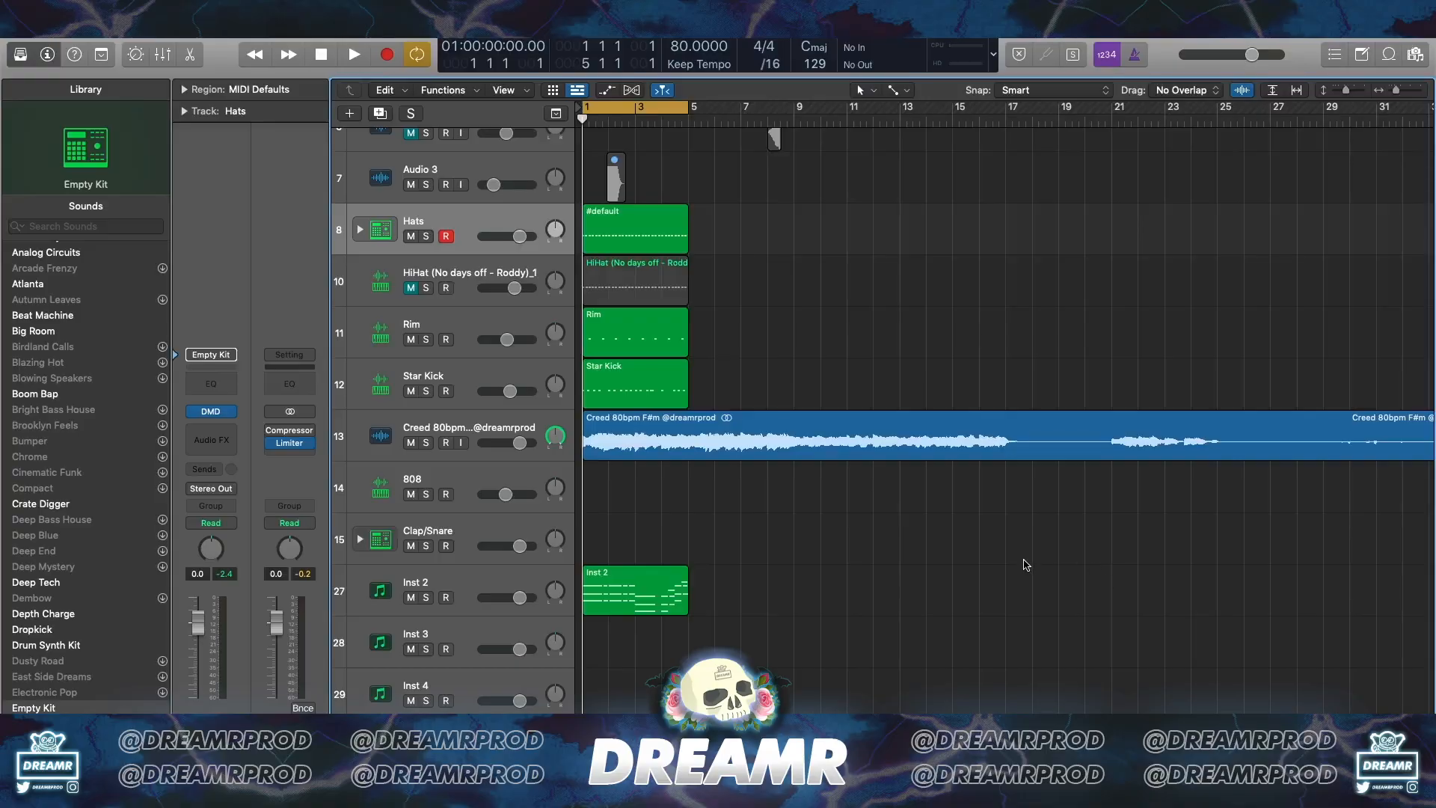
Expand the Hats track stack and open the Maaly Hi Hat 1 region in the Piano Roll
{"action": "key", "text": "super+Down"}
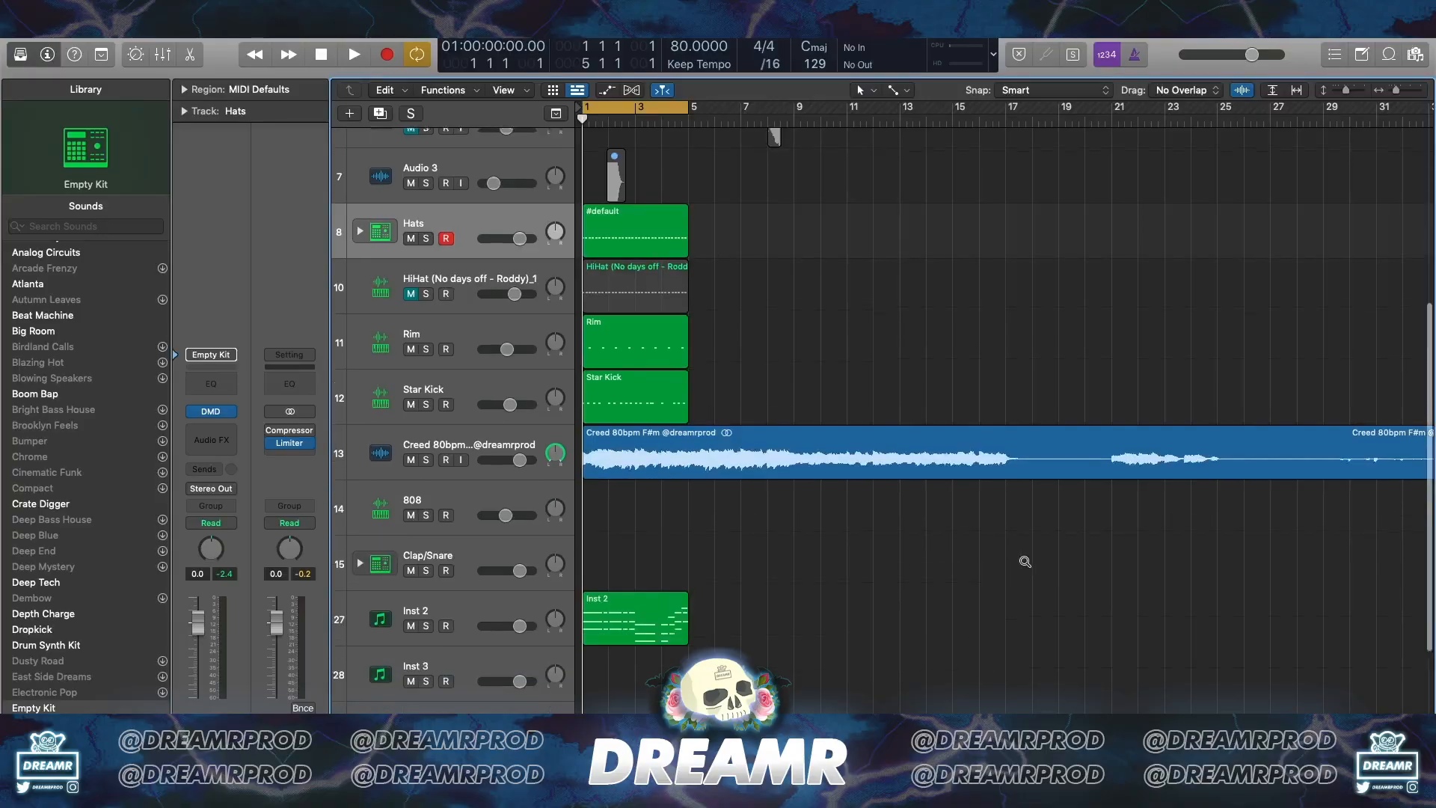
{"action": "left_click", "coordinate": [654, 321]}
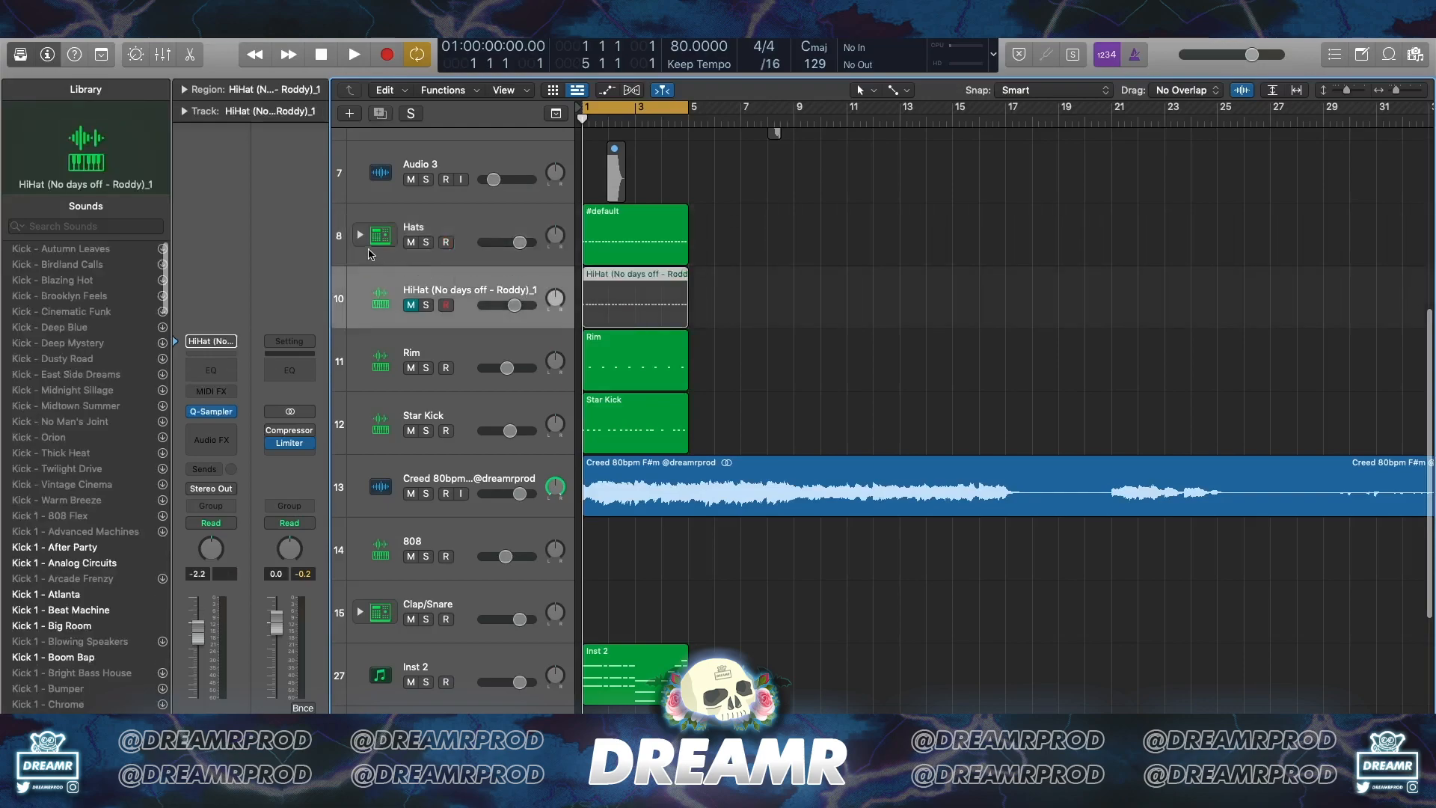
{"action": "left_click", "coordinate": [360, 234]}
{"action": "left_click", "coordinate": [472, 299]}
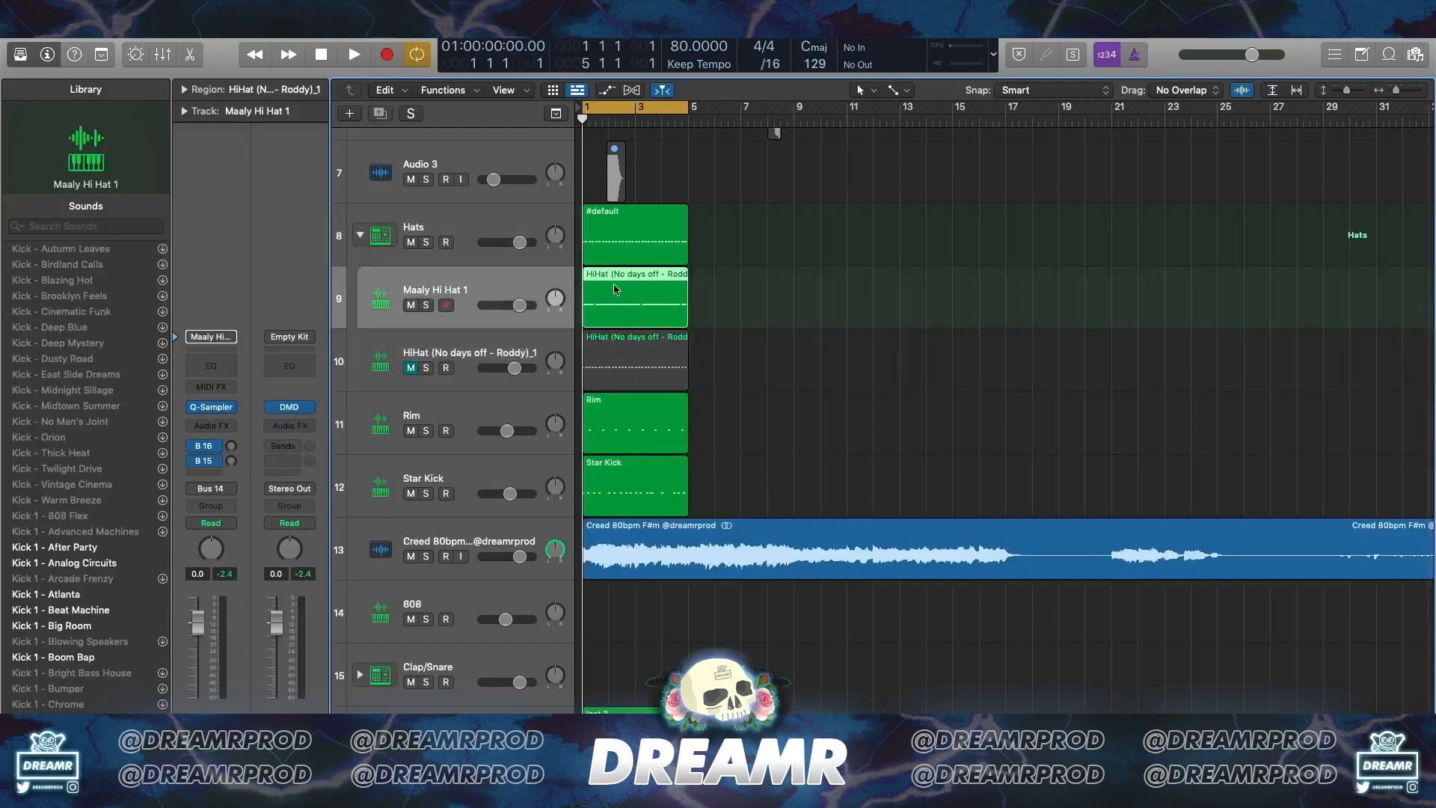
{"action": "double_click", "coordinate": [661, 299]}
{"action": "scroll", "coordinate": [687, 529], "scroll_direction": "up", "scroll_amount": 2}
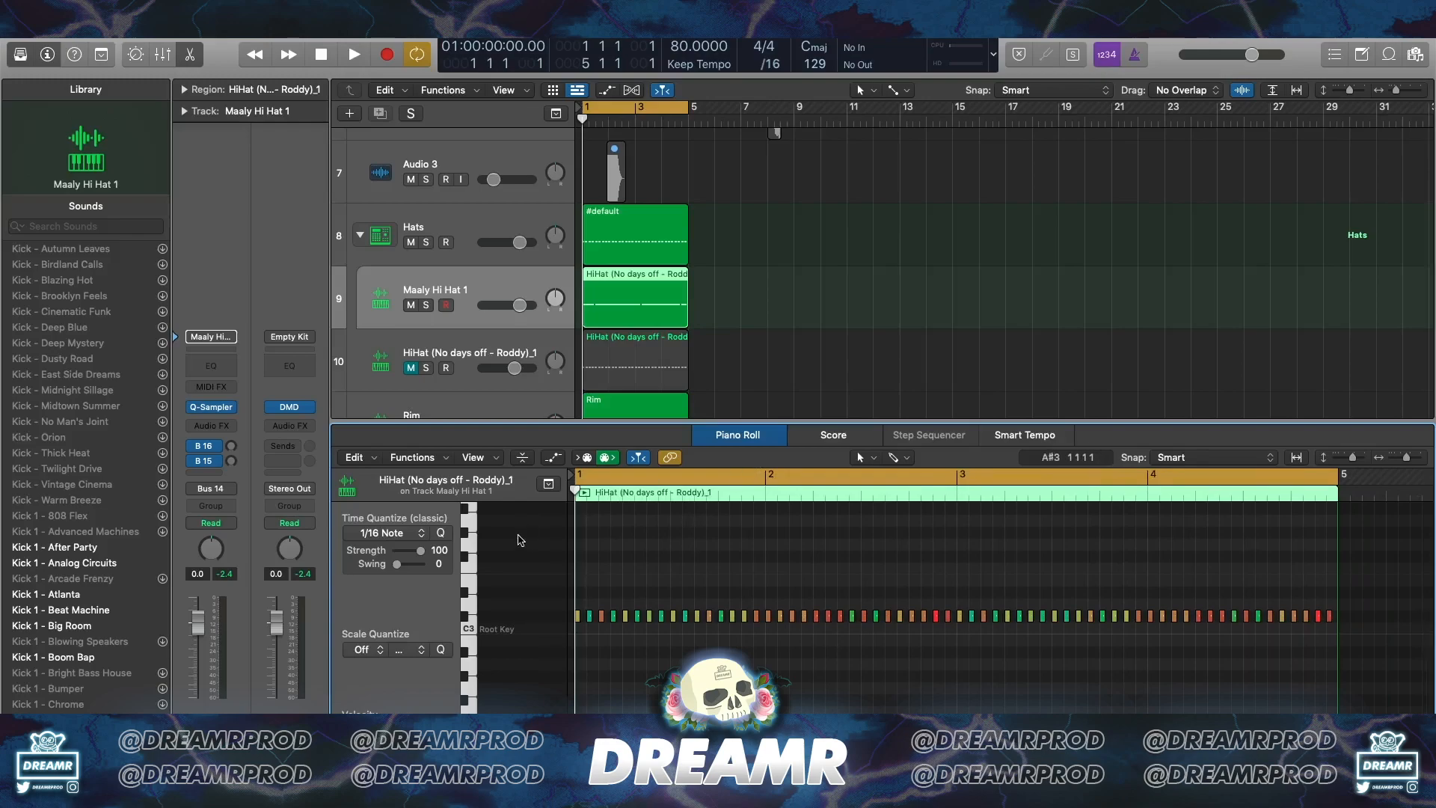
Set the time quantize of the hi-hat region to 1/64 Note and choose the Brush as the alternate Piano Roll tool
{"action": "left_click", "coordinate": [385, 533]}
{"action": "left_click", "coordinate": [369, 655]}
{"action": "left_click", "coordinate": [894, 459]}
{"action": "left_click", "coordinate": [944, 709]}
Play the hi-hats and paint a short rising five-note roll below the main row in beat 2 of bar 1
{"action": "scroll", "coordinate": [710, 578], "scroll_direction": "down", "scroll_amount": 3}
{"action": "key", "text": "space"}
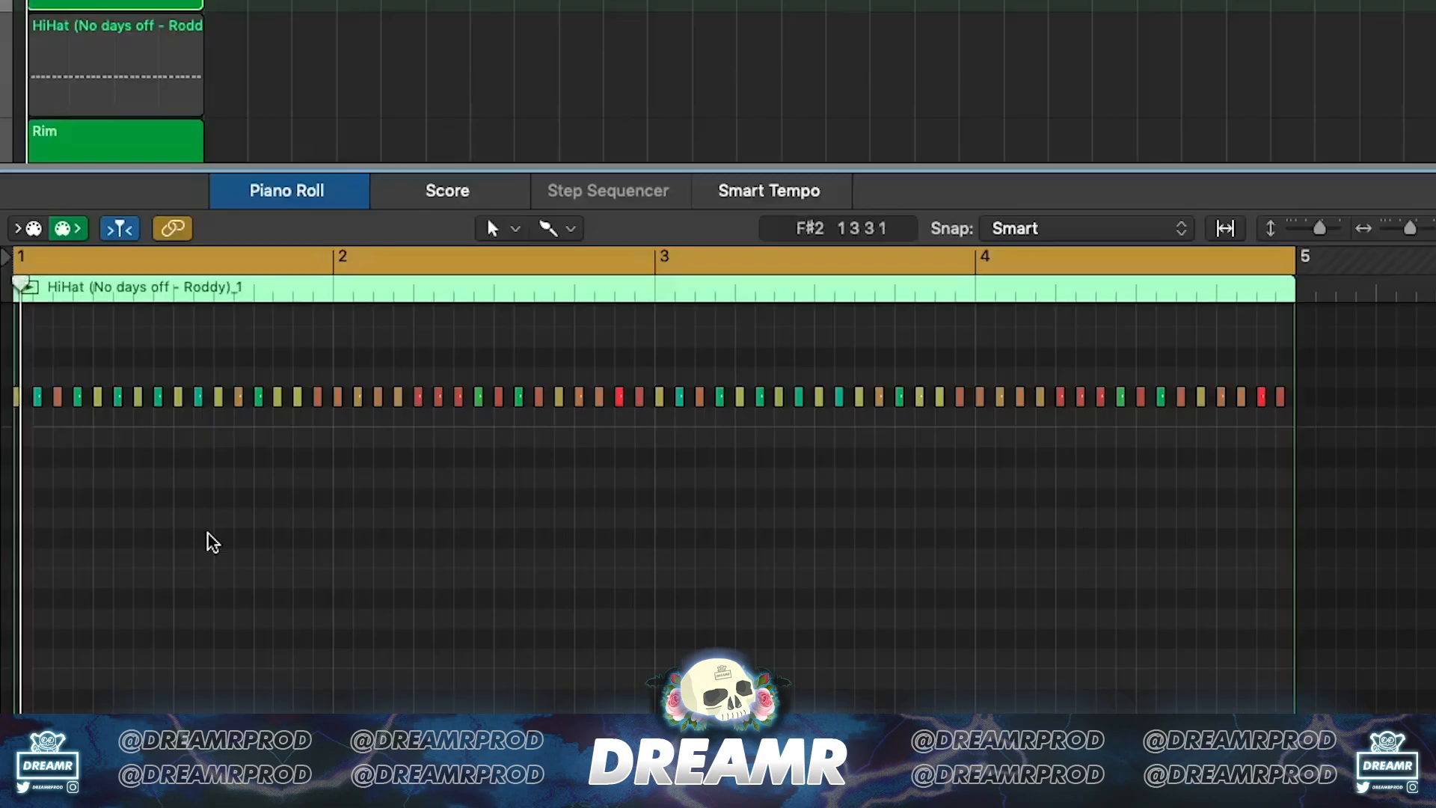
{"action": "scroll", "coordinate": [715, 642], "scroll_direction": "down", "scroll_amount": 2}
{"action": "scroll", "coordinate": [703, 634], "scroll_direction": "up", "scroll_amount": 3}
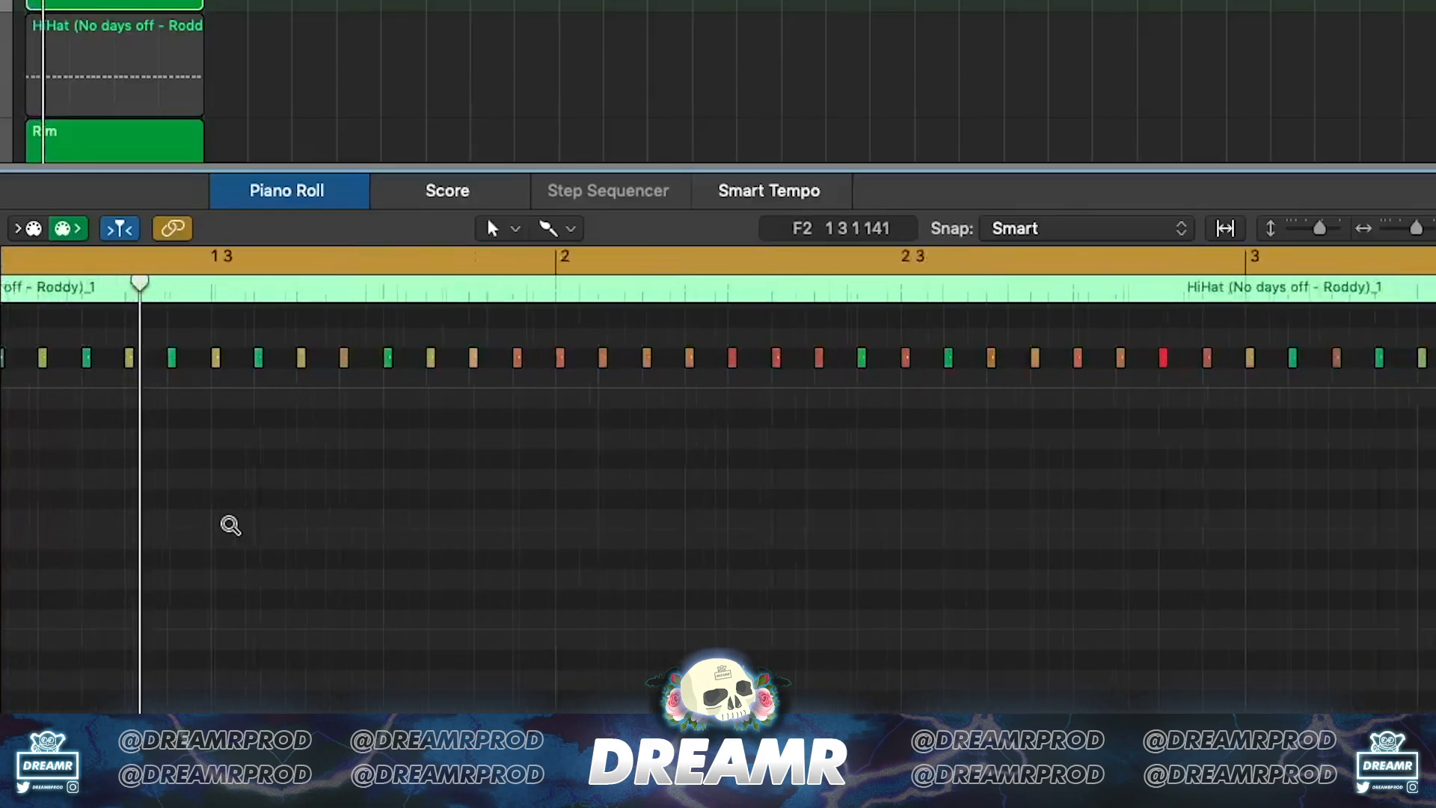
{"action": "scroll", "coordinate": [231, 525], "scroll_direction": "up", "scroll_amount": 2}
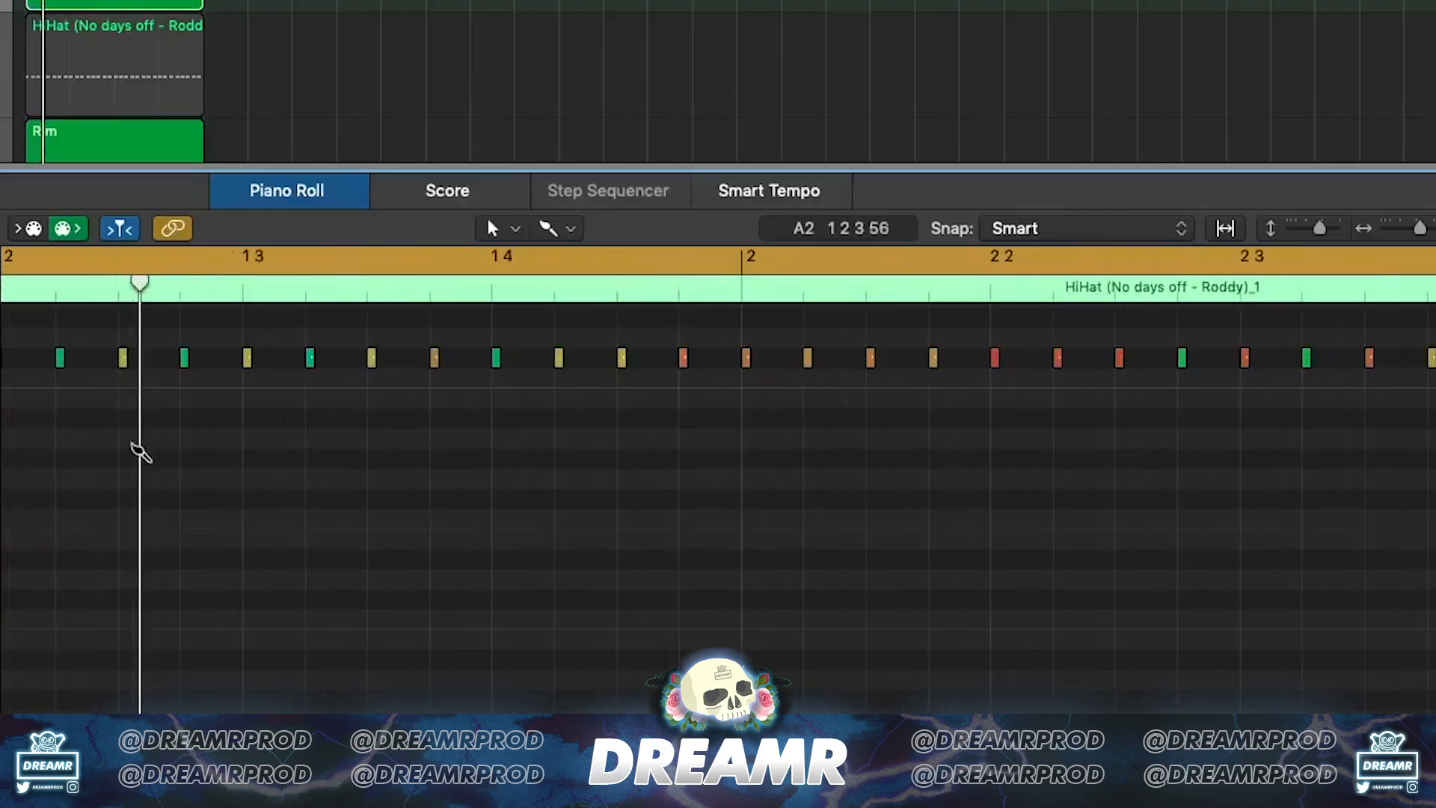
{"action": "left_click_drag", "start_coordinate": [125, 437], "coordinate": [196, 404]}
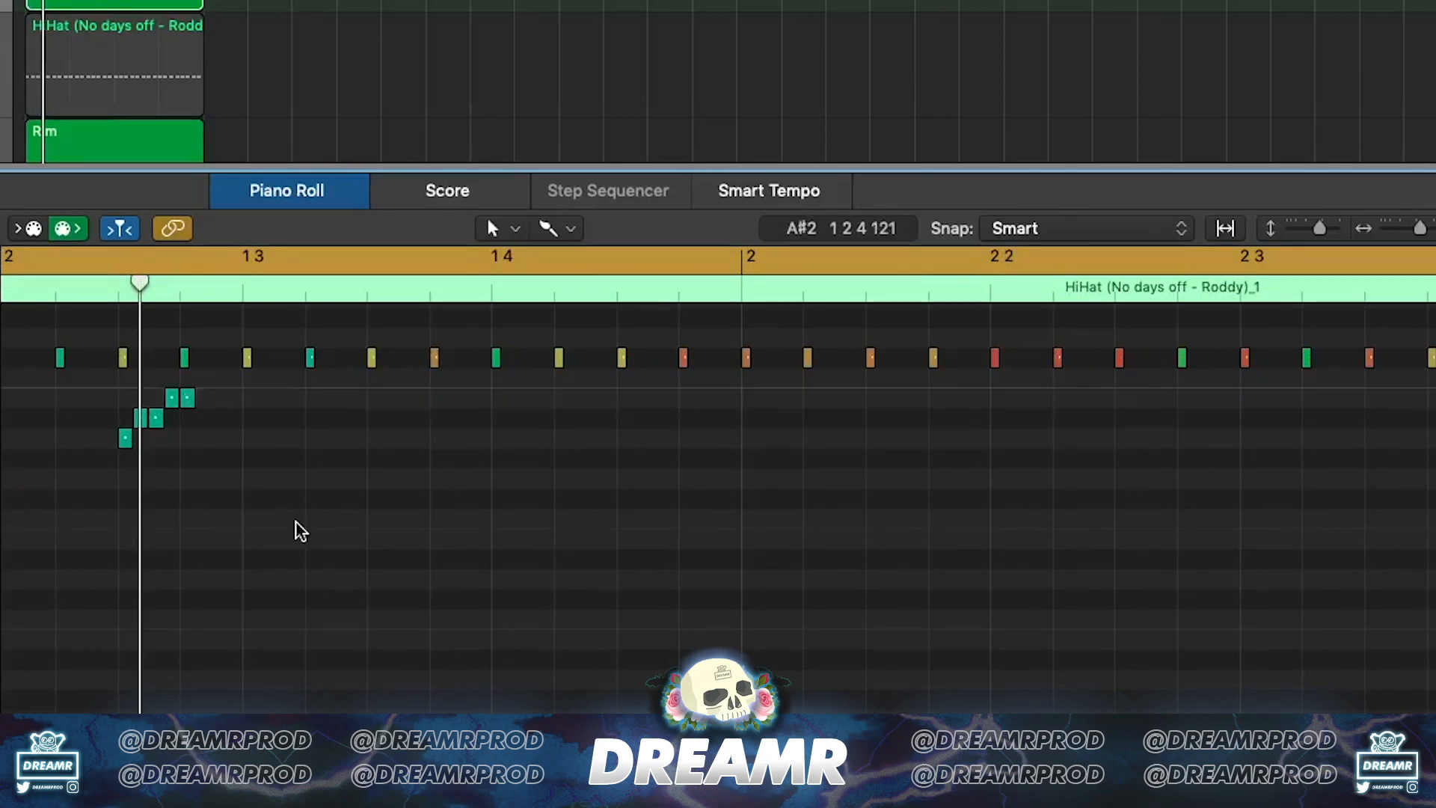
Add a single extra hi-hat note below the main row in beat 4 of bar 1
{"action": "scroll", "coordinate": [300, 530], "scroll_direction": "left", "scroll_amount": 3}
{"action": "scroll", "coordinate": [302, 530], "scroll_direction": "right", "scroll_amount": 3}
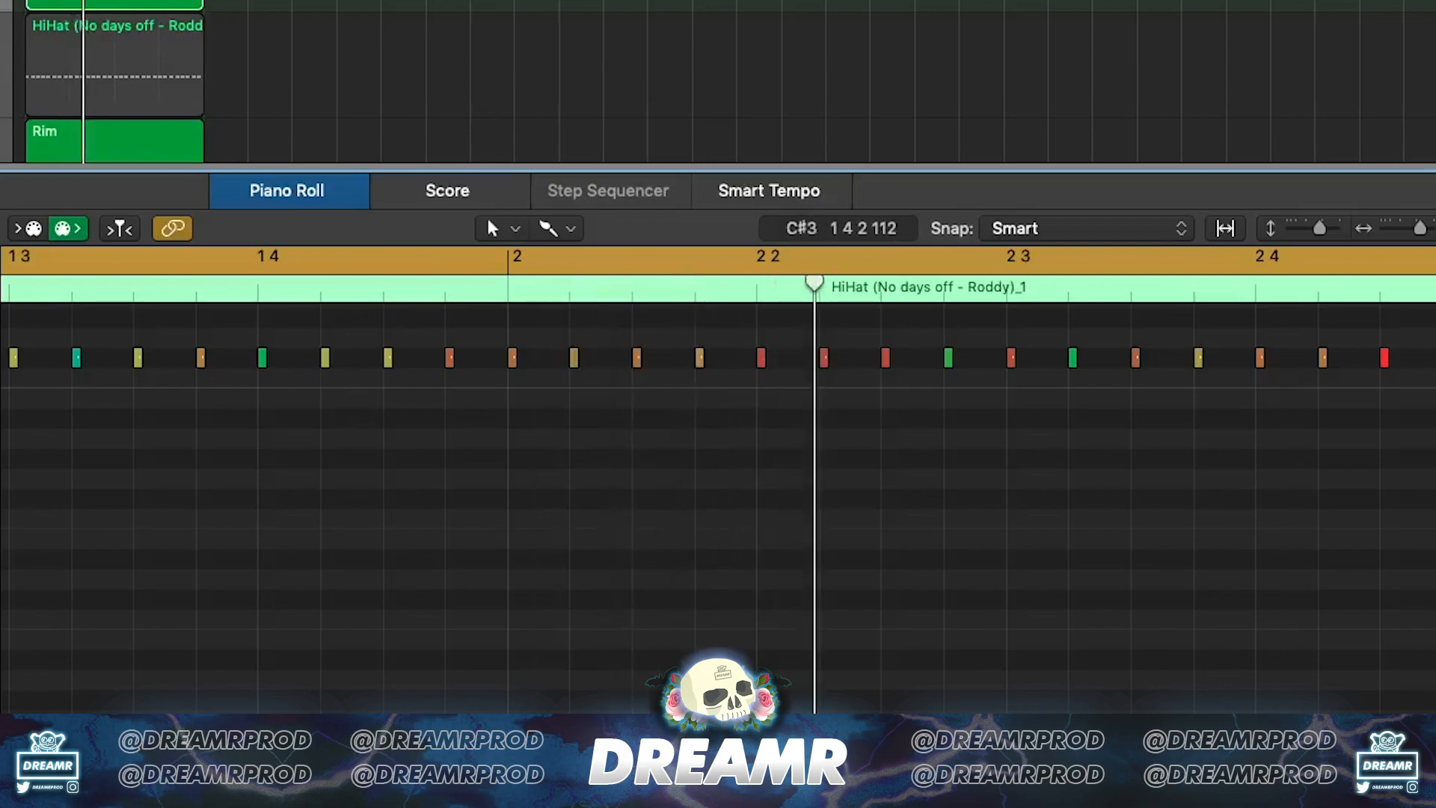
{"action": "left_click", "coordinate": [297, 397]}
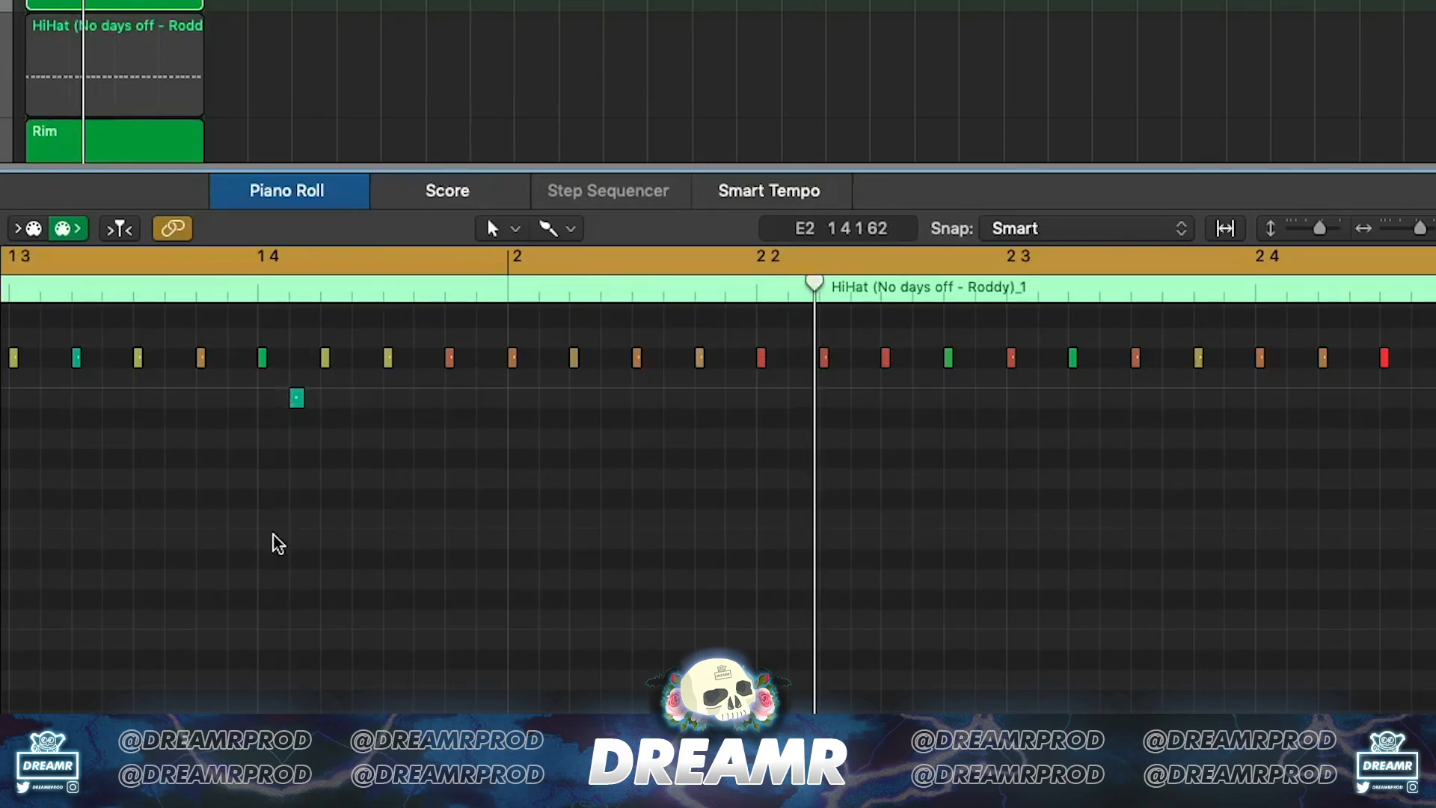
Paint a falling eight-note roll in beat 3 of bar 2 and a rising eight-note roll leading into bar 3
{"action": "key", "text": "space"}
{"action": "scroll", "coordinate": [275, 537], "scroll_direction": "down", "scroll_amount": 3}
{"action": "scroll", "coordinate": [339, 540], "scroll_direction": "right", "scroll_amount": 3}
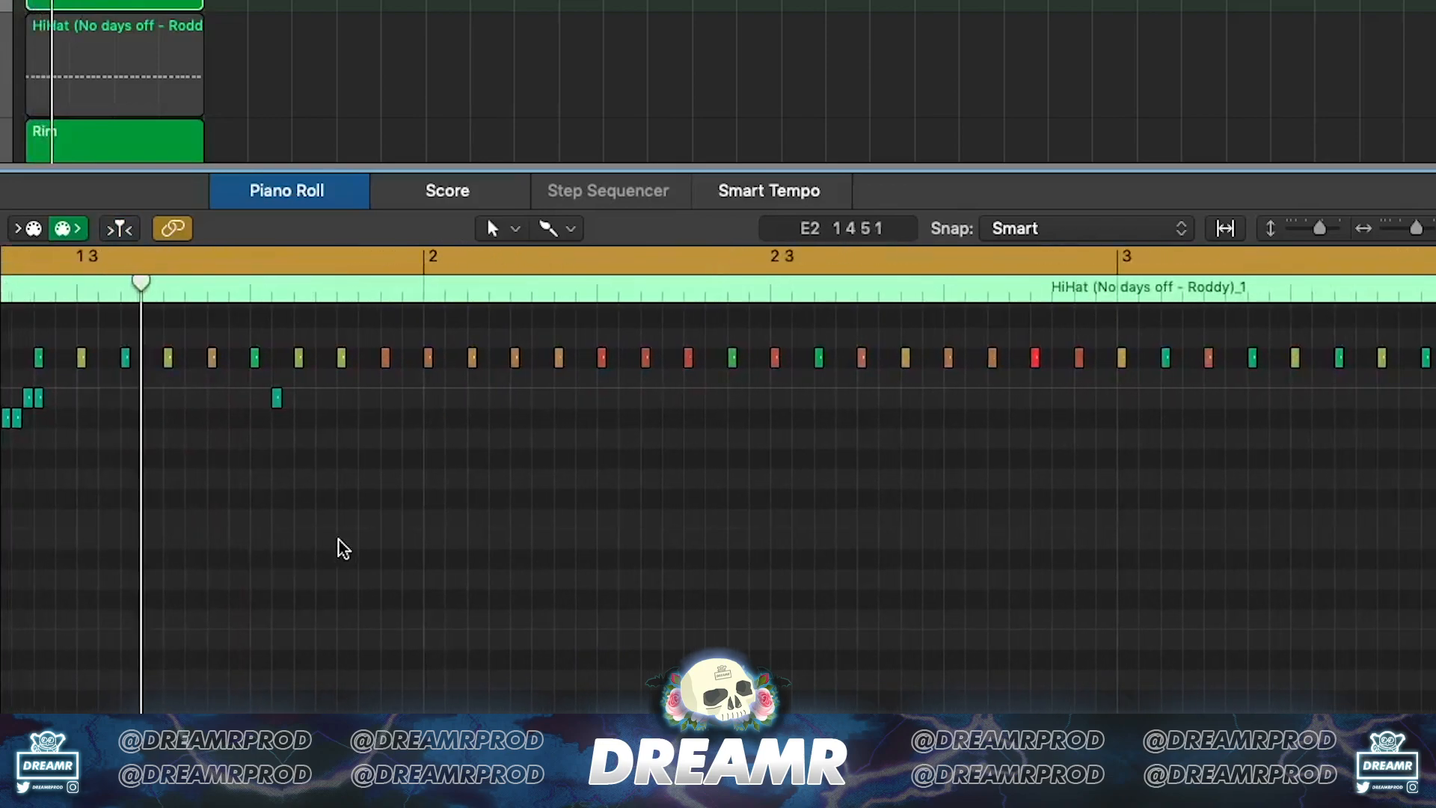
{"action": "scroll", "coordinate": [378, 536], "scroll_direction": "right", "scroll_amount": 2}
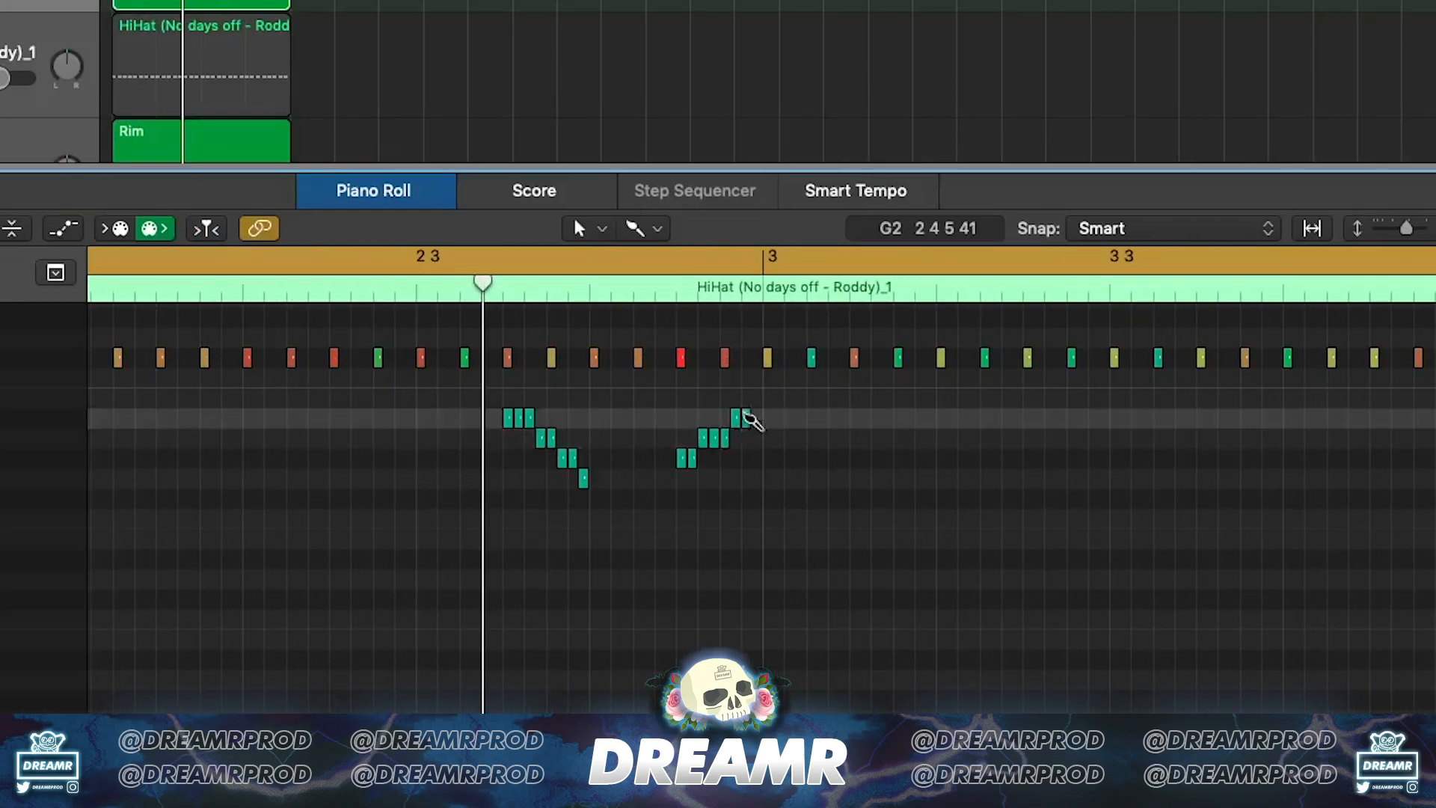
{"action": "key", "text": "space"}
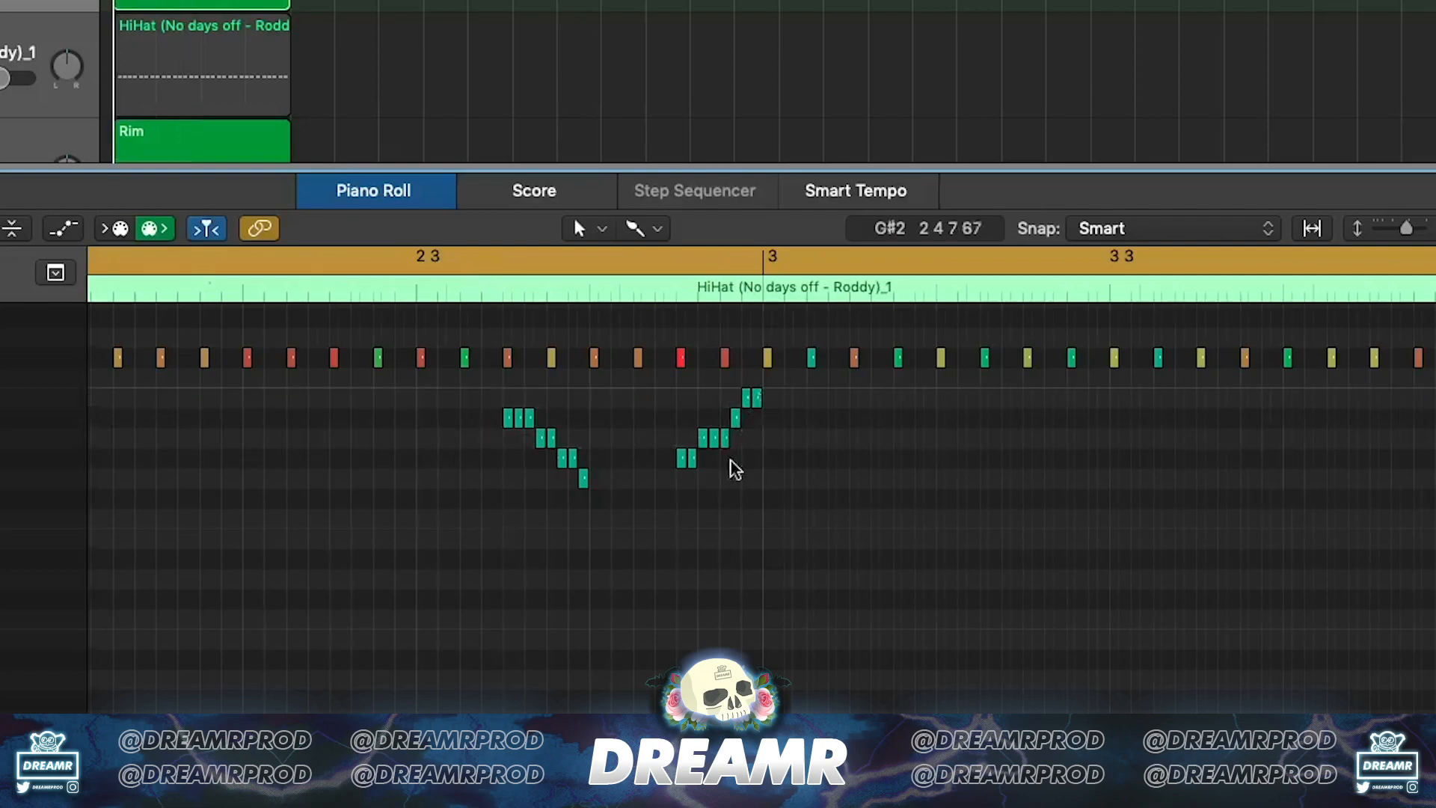
Play the hi-hat region from the start to hear the painted rolls
{"action": "scroll", "coordinate": [677, 568], "scroll_direction": "down", "scroll_amount": 3}
{"action": "key", "text": "space"}
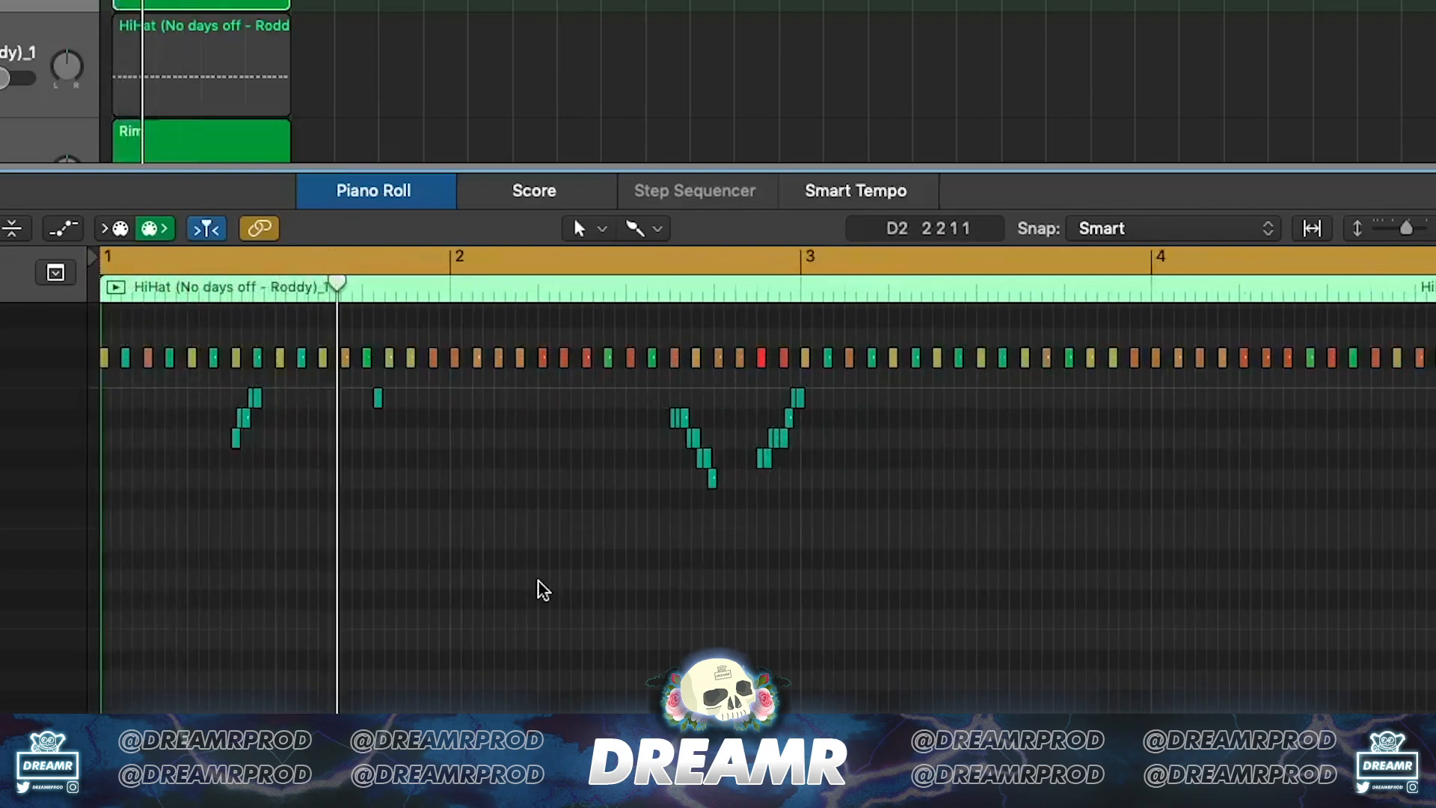
{"action": "scroll", "coordinate": [543, 591], "scroll_direction": "right", "scroll_amount": 3}
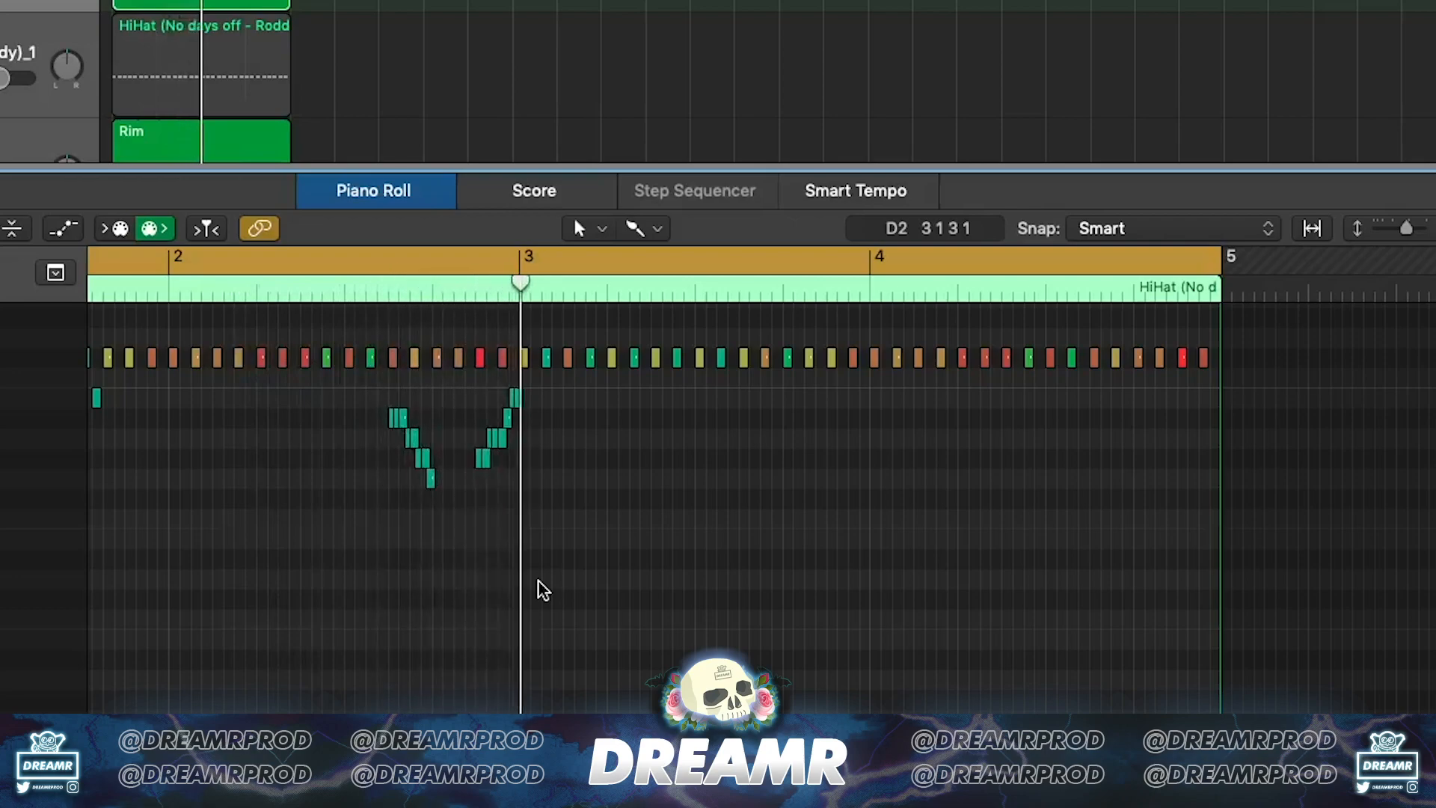
{"action": "scroll", "coordinate": [543, 591], "scroll_direction": "right", "scroll_amount": 2}
{"action": "scroll", "coordinate": [519, 488], "scroll_direction": "down", "scroll_amount": 1}
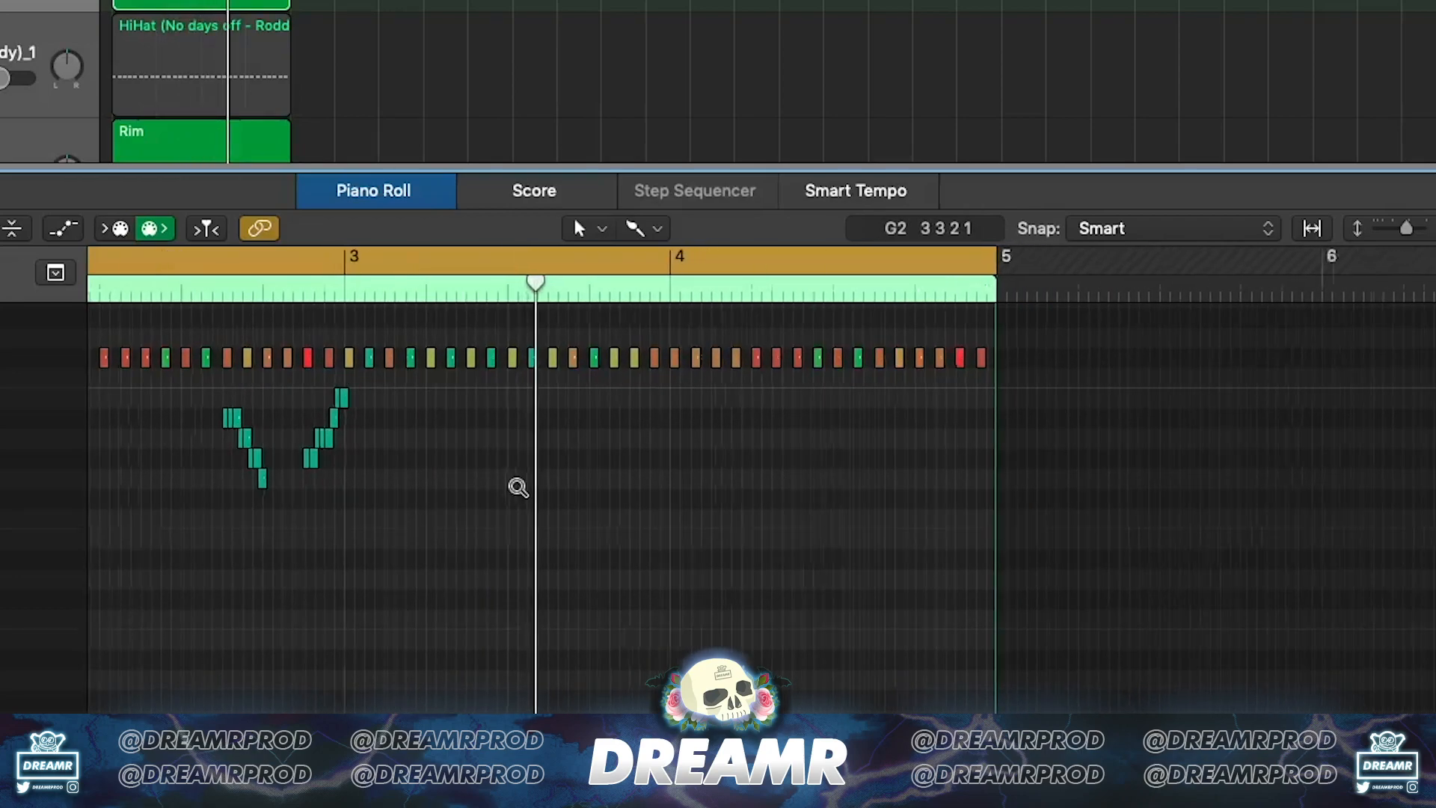
{"action": "scroll", "coordinate": [519, 488], "scroll_direction": "down", "scroll_amount": 3}
Show the Note Velocity lane and draw a rising velocity ramp over the hi-hat roll in bar 1
{"action": "key", "text": "a"}
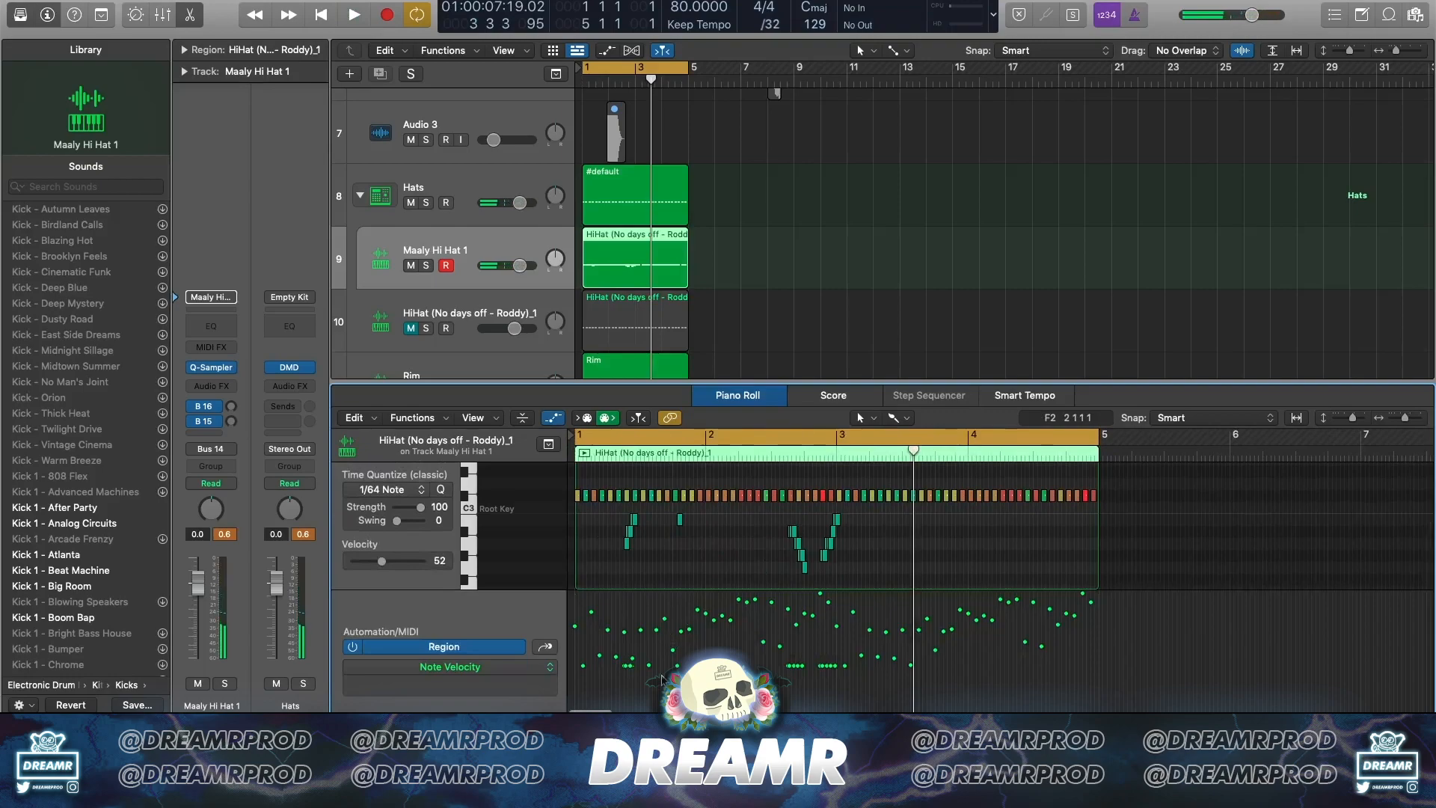
{"action": "left_click_drag", "start_coordinate": [641, 643], "coordinate": [622, 706]}
{"action": "scroll", "coordinate": [623, 706], "scroll_direction": "up", "scroll_amount": 3}
{"action": "scroll", "coordinate": [1001, 569], "scroll_direction": "left", "scroll_amount": 3}
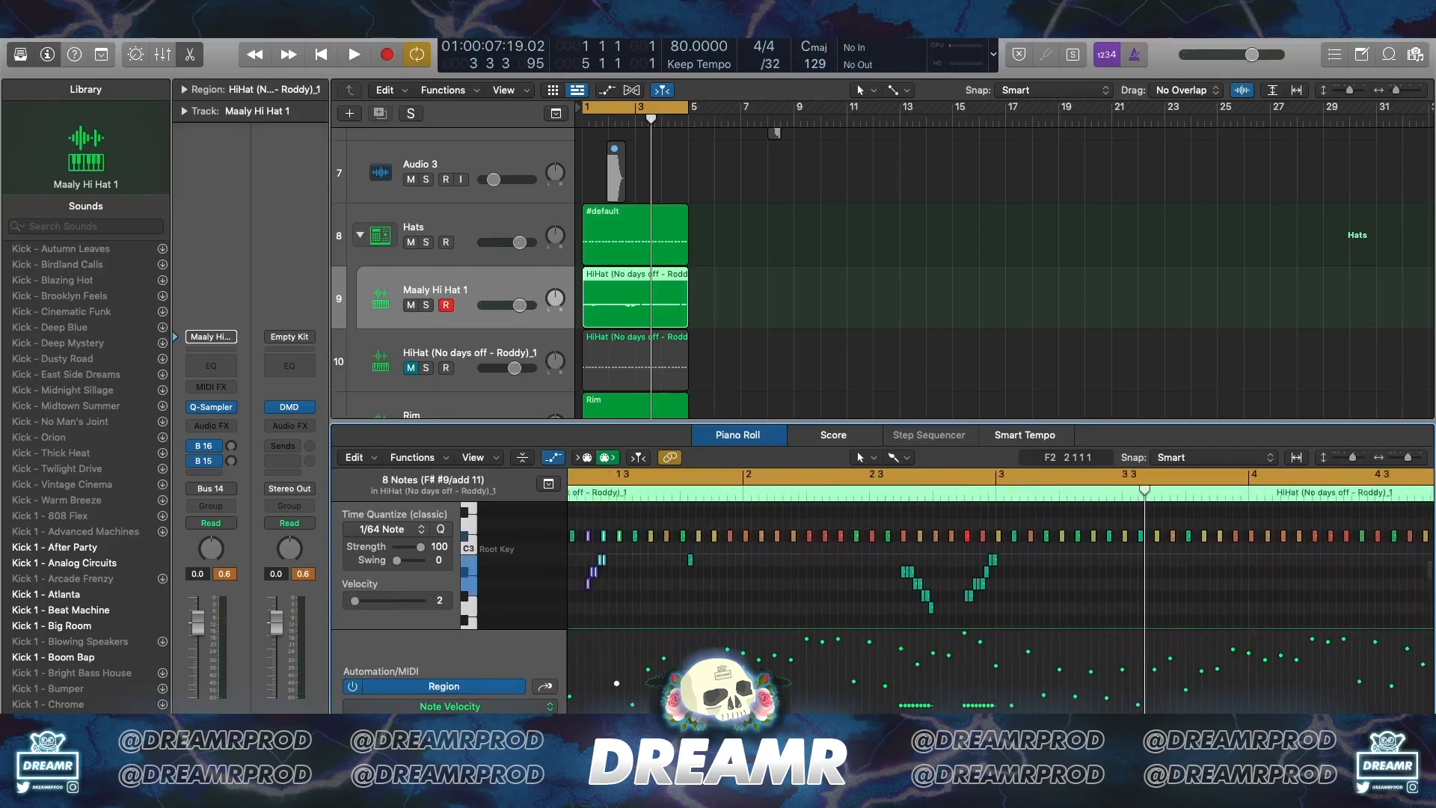
Draw a falling velocity ramp over bar 2's falling roll and a rising one over its rising roll, and play the result
{"action": "left_click_drag", "start_coordinate": [901, 662], "coordinate": [935, 752]}
{"action": "left_click_drag", "start_coordinate": [996, 678], "coordinate": [963, 753]}
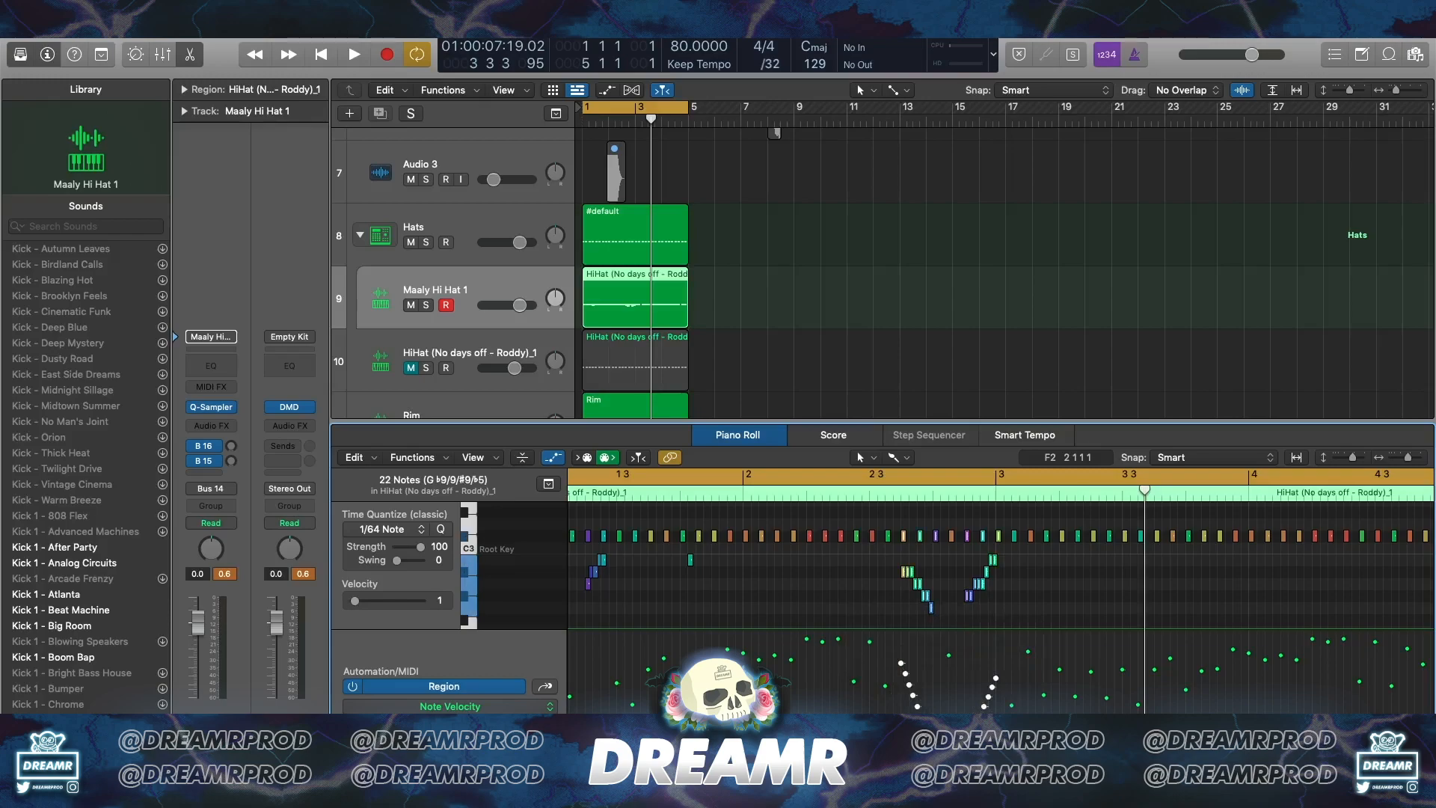
{"action": "key", "text": "a"}
{"action": "left_click", "coordinate": [683, 668]}
{"action": "key", "text": "space"}
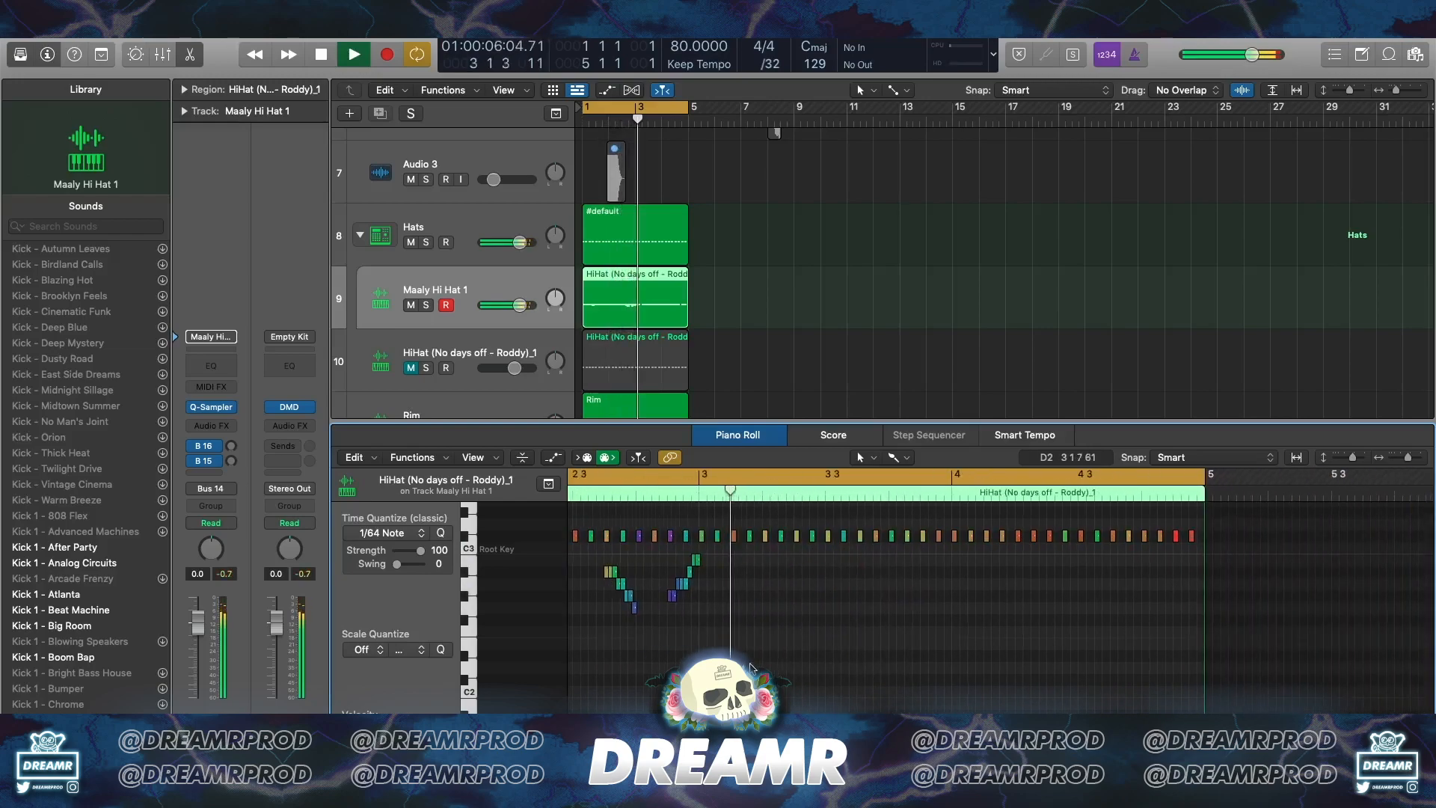
{"action": "key", "text": "space"}
Repeat the first two bars of hi-hat notes, rolls included, into bars 3 and 4
{"action": "left_click_drag", "start_coordinate": [851, 539], "coordinate": [524, 661]}
{"action": "key", "text": "Delete"}
{"action": "scroll", "coordinate": [1042, 556], "scroll_direction": "left", "scroll_amount": 5}
{"action": "key", "text": "super+r"}
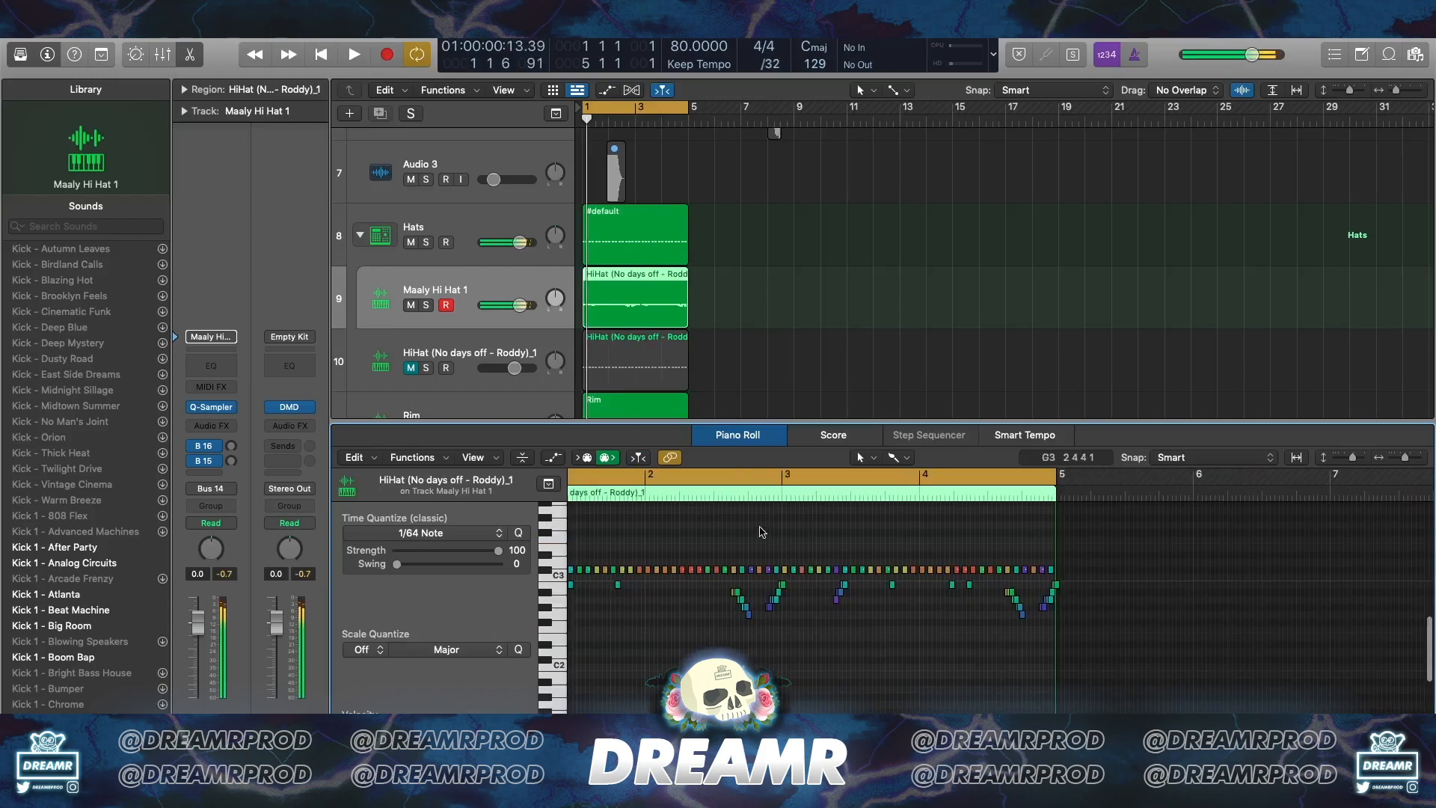
Set the project's grid division to /16
{"action": "scroll", "coordinate": [761, 532], "scroll_direction": "left", "scroll_amount": 3}
{"action": "left_click", "coordinate": [772, 65]}
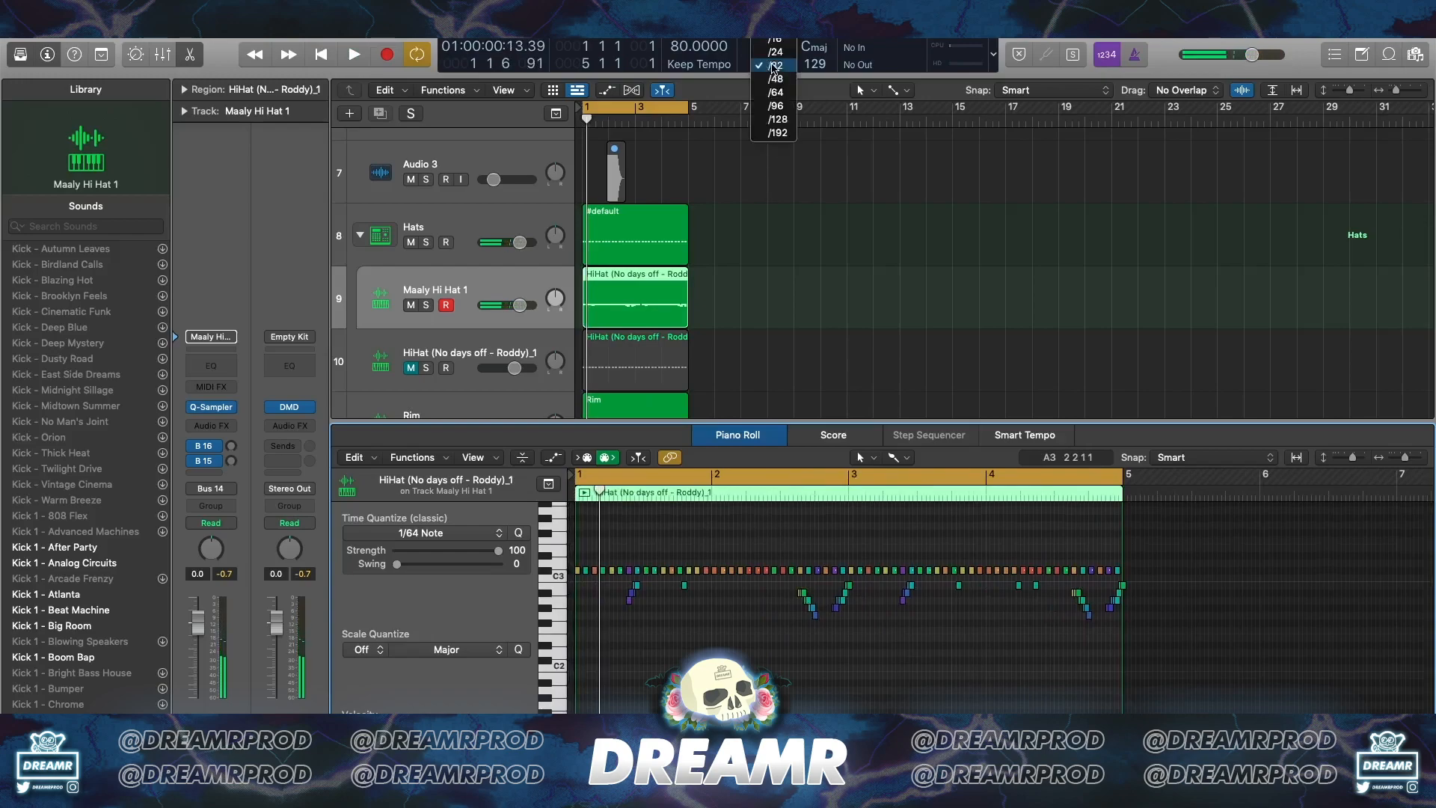
{"action": "left_click", "coordinate": [776, 43]}
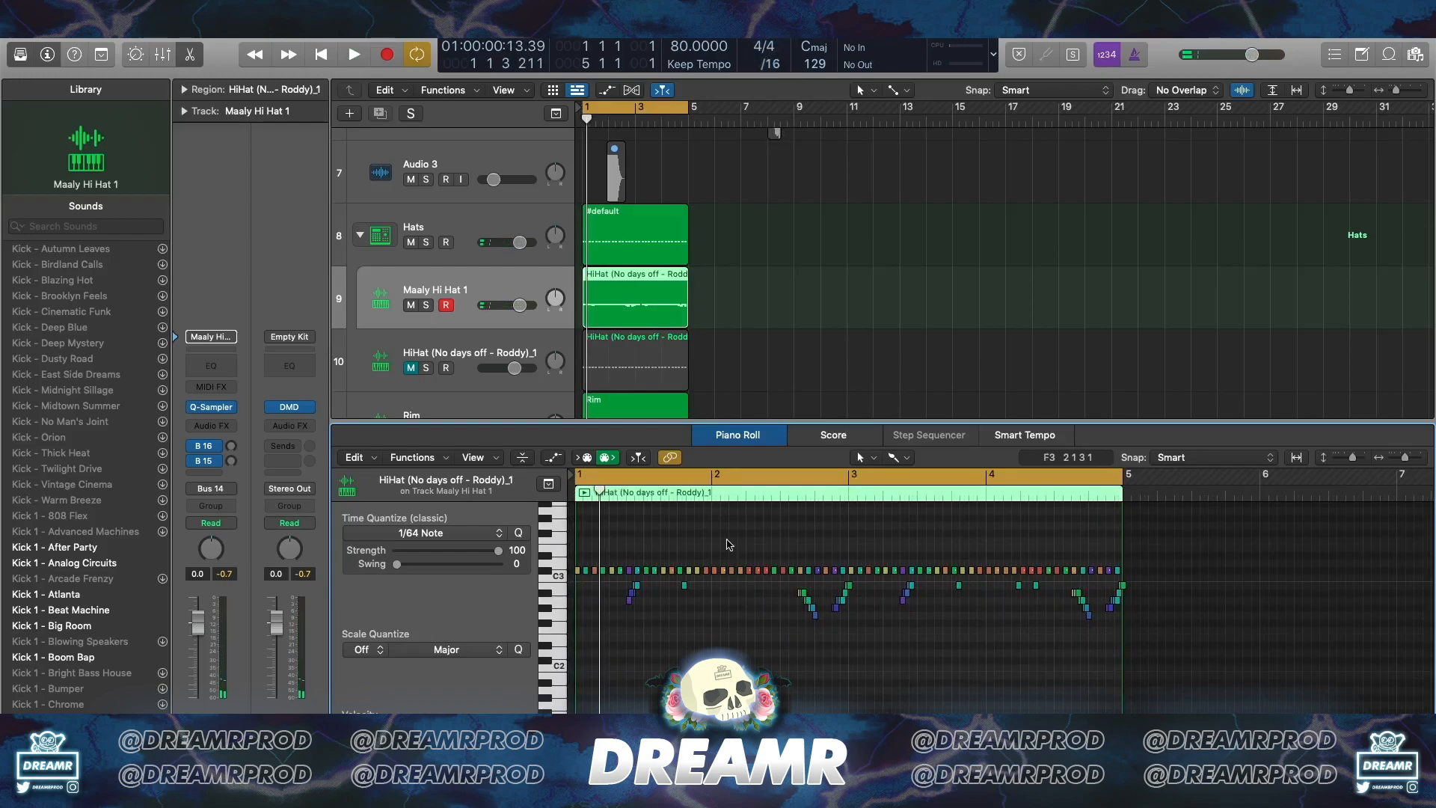
Transpose all the hi-hat notes down five semitones and play the pattern
{"action": "key", "text": "super+a"}
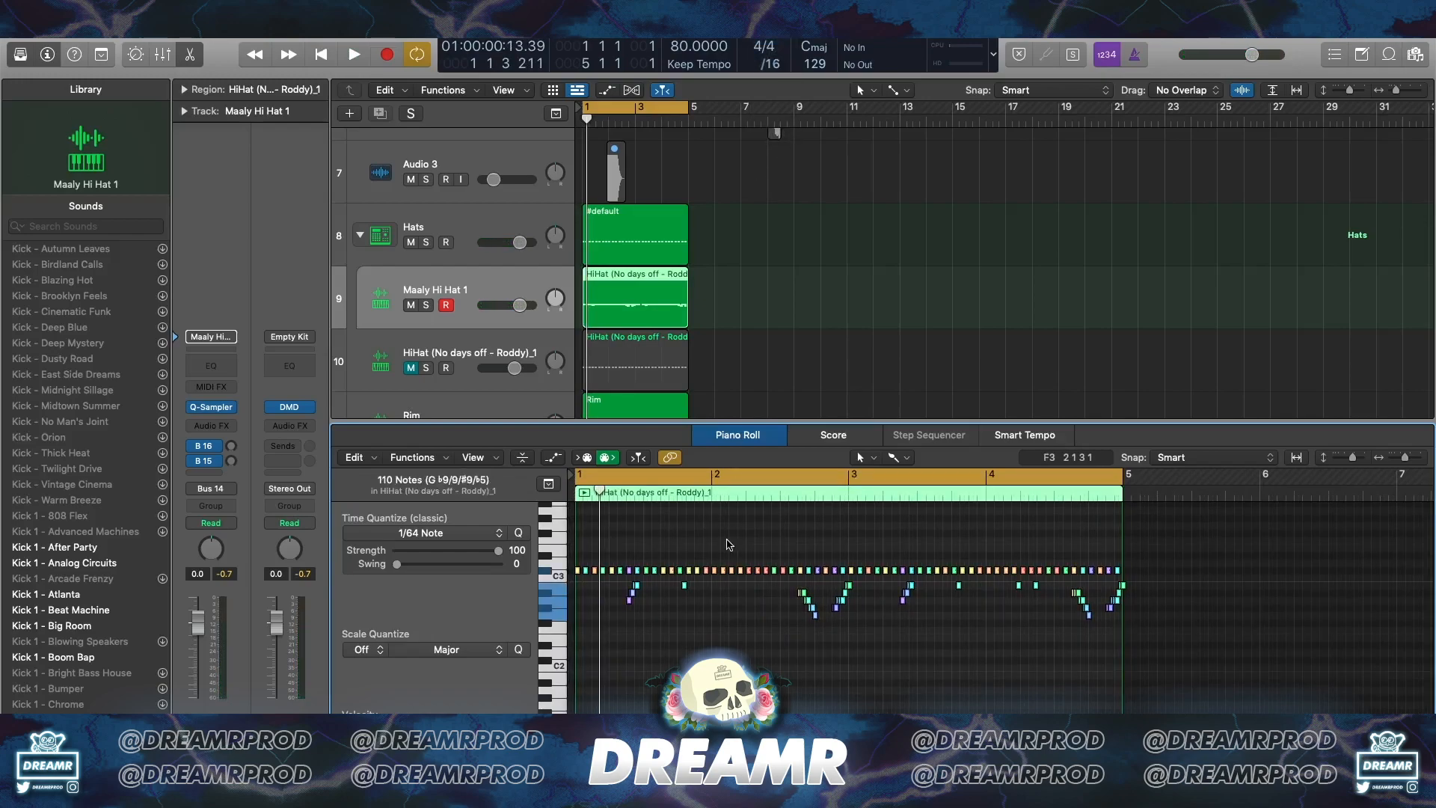
{"action": "key", "text": "alt+Down"}
{"action": "key", "text": "alt+Down"}
{"action": "key", "text": "alt+Down"}
{"action": "key", "text": "alt+Down"}
{"action": "key", "text": "alt+Down"}
{"action": "key", "text": "alt+Down"}
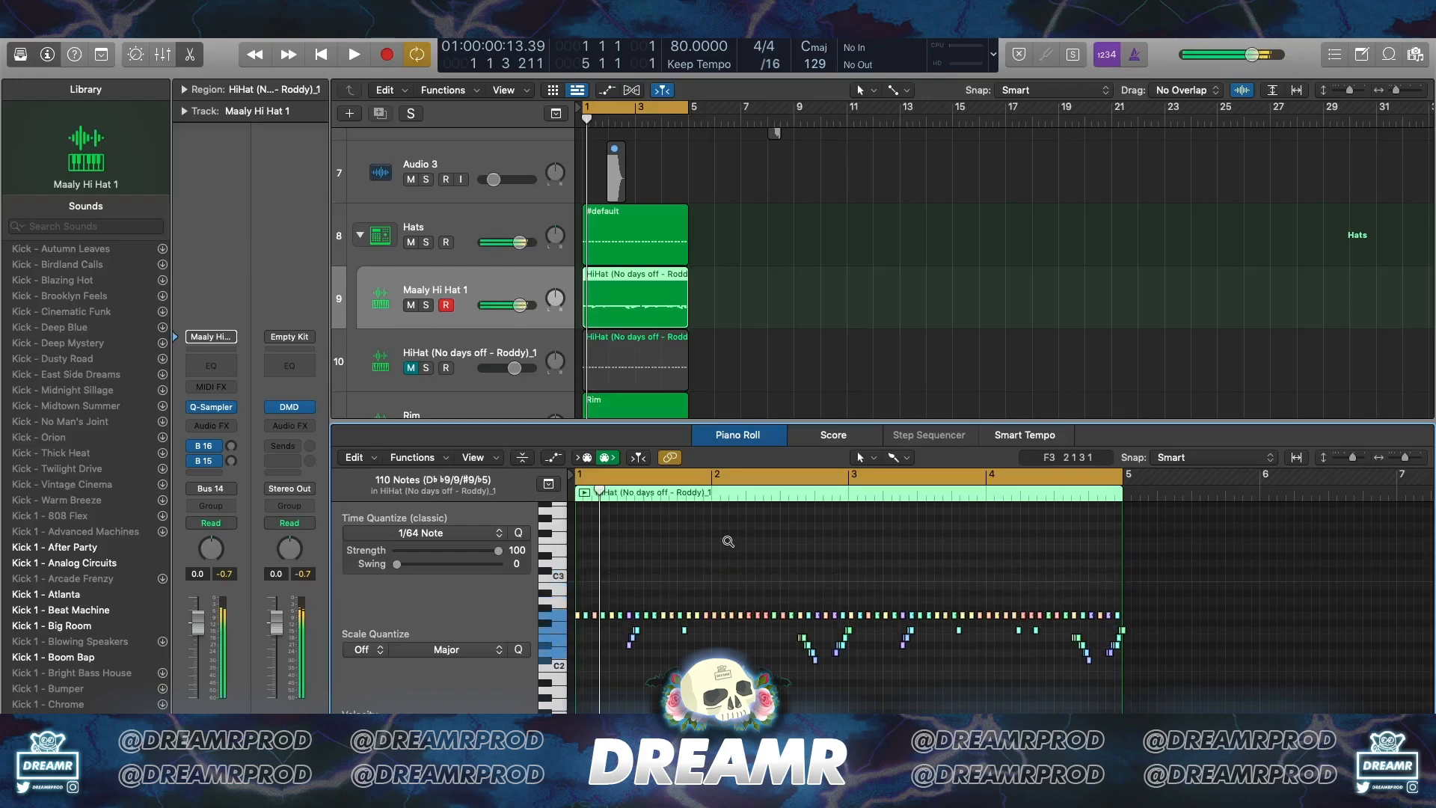
{"action": "key", "text": "alt+Up"}
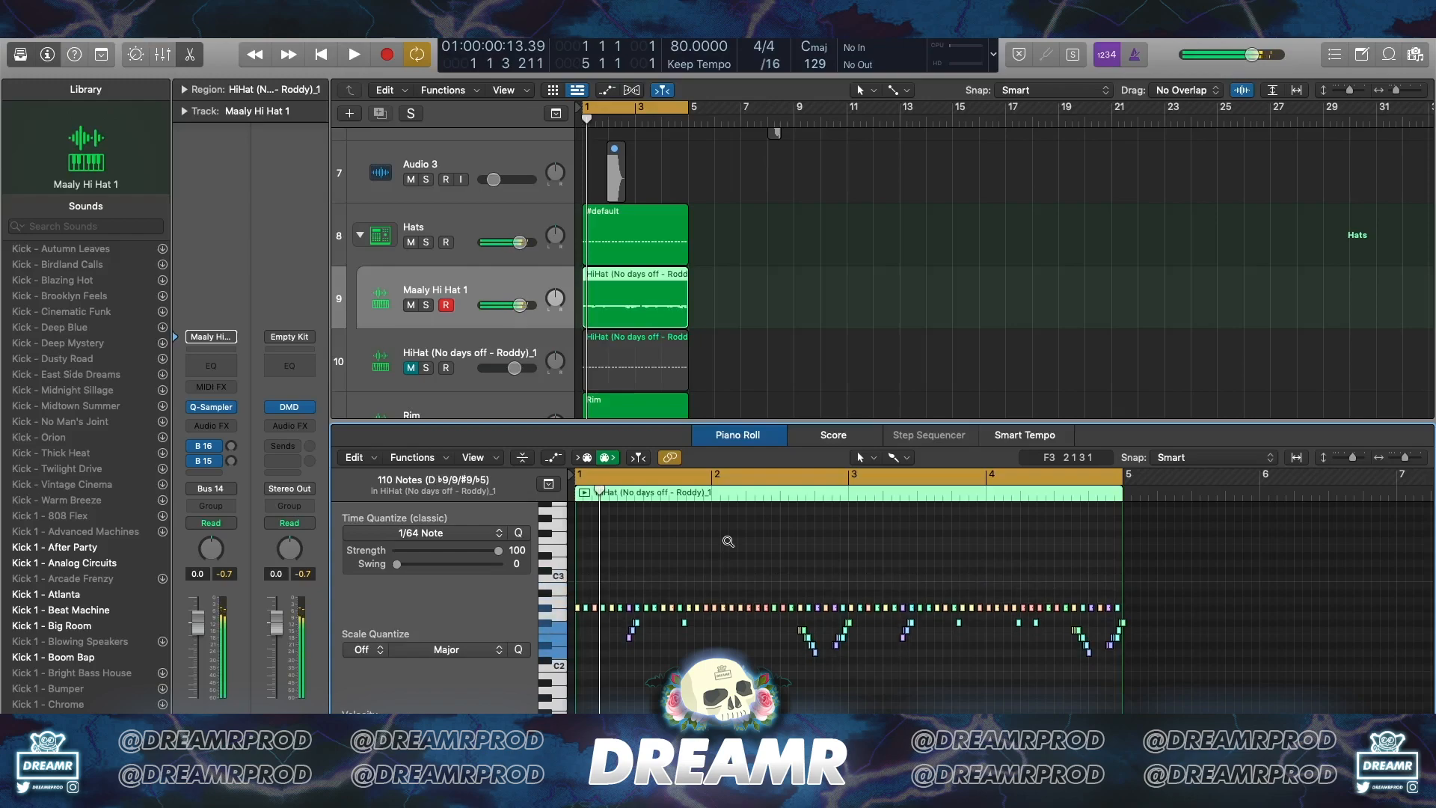
{"action": "key", "text": "space"}
{"action": "left_click", "coordinate": [728, 541]}
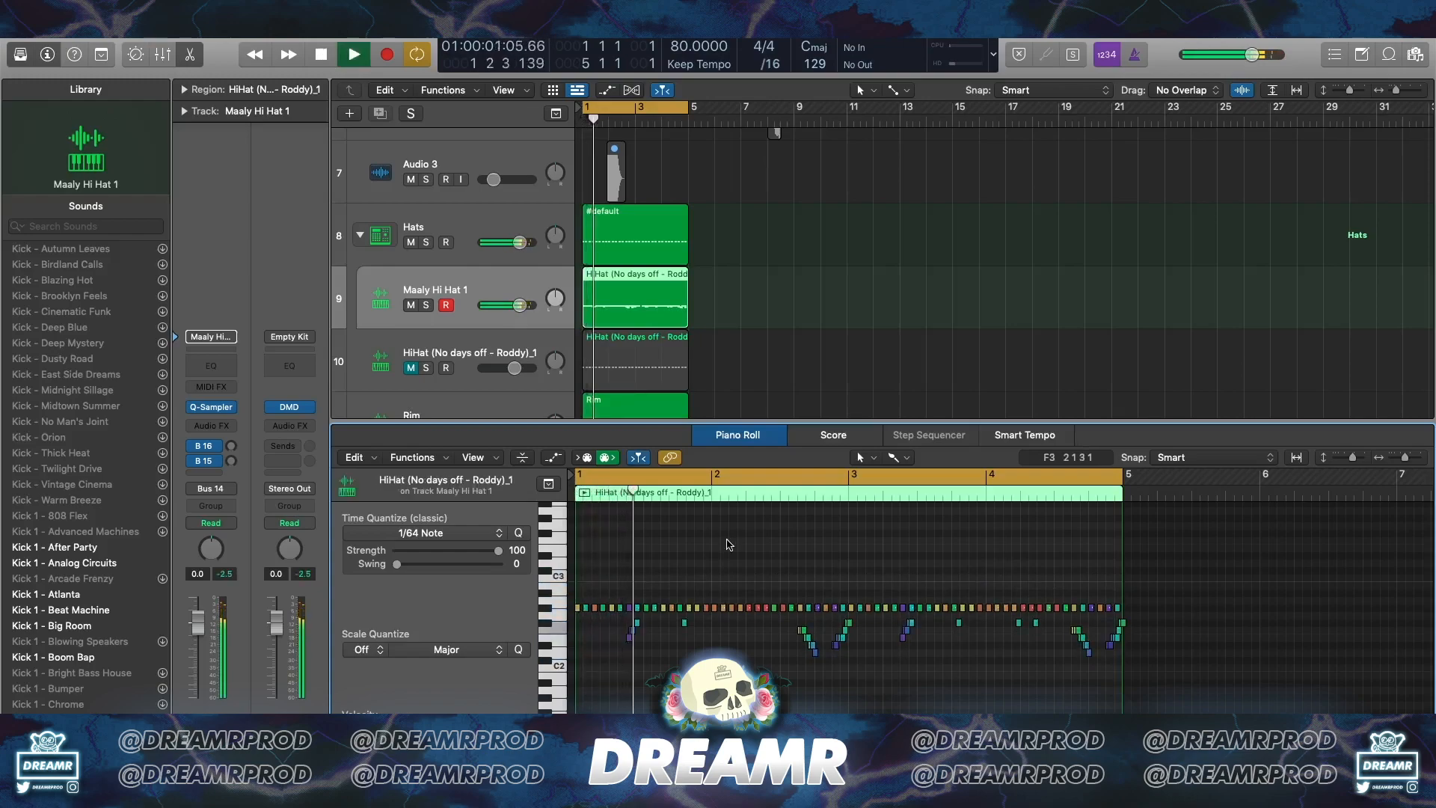
{"action": "key", "text": "space"}
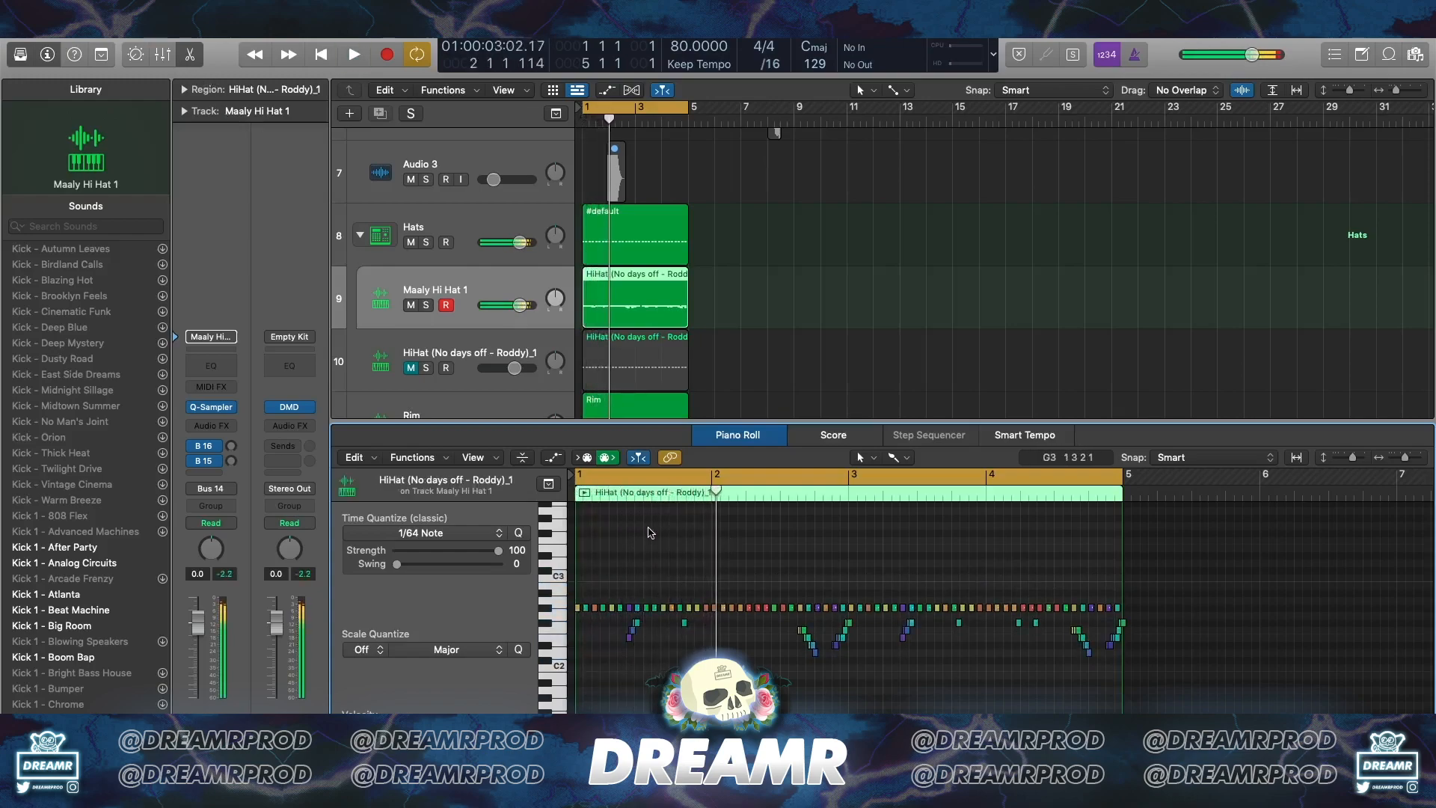
Transpose all the hi-hat notes up two semitones and play the pattern
{"action": "key", "text": "super+a"}
{"action": "key", "text": "alt+Up"}
{"action": "key", "text": "alt+Up"}
{"action": "key", "text": "space"}
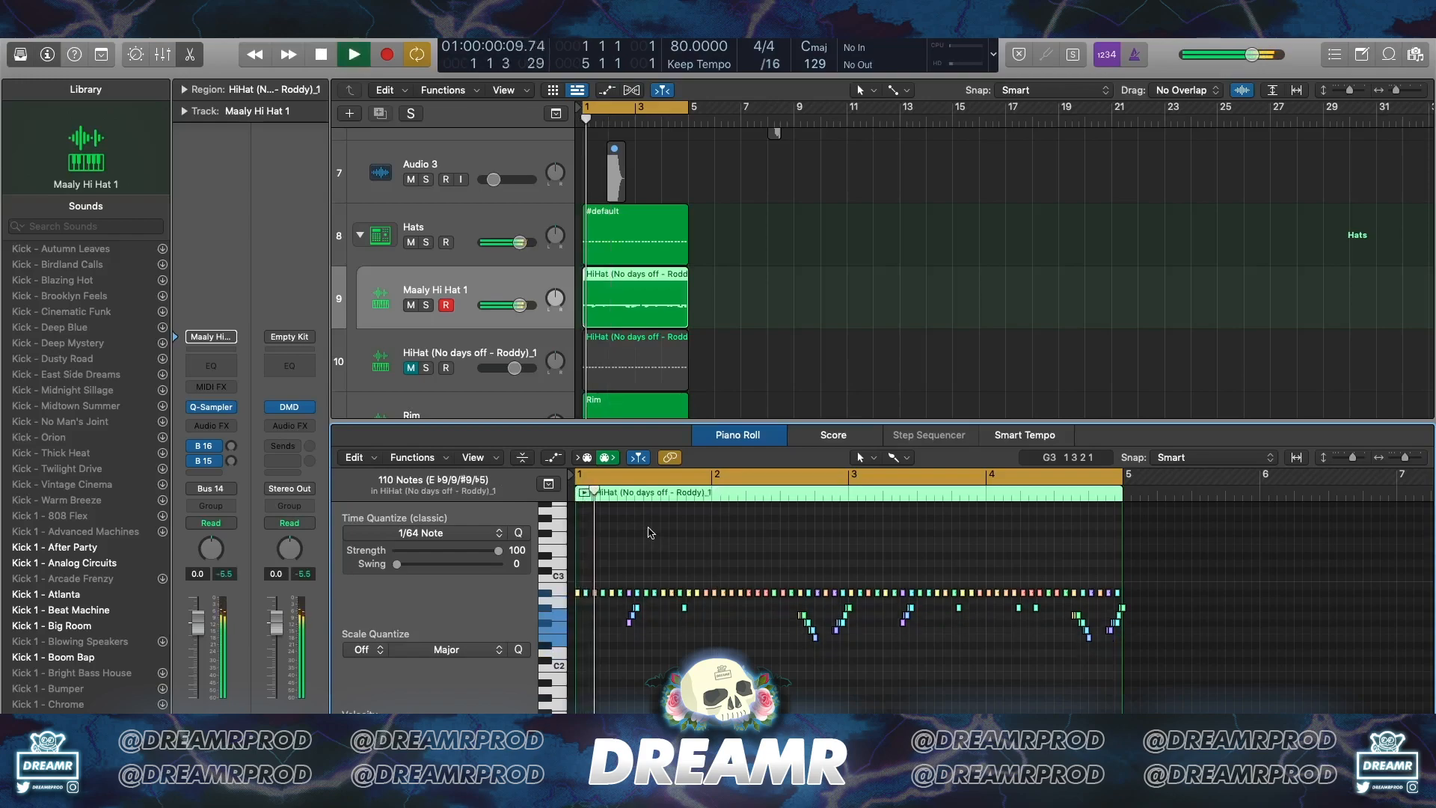
{"action": "key", "text": "space"}
Close the Piano Roll and select the 808 track beneath the Creed audio track
{"action": "left_click", "coordinate": [189, 52]}
{"action": "left_click", "coordinate": [767, 290]}
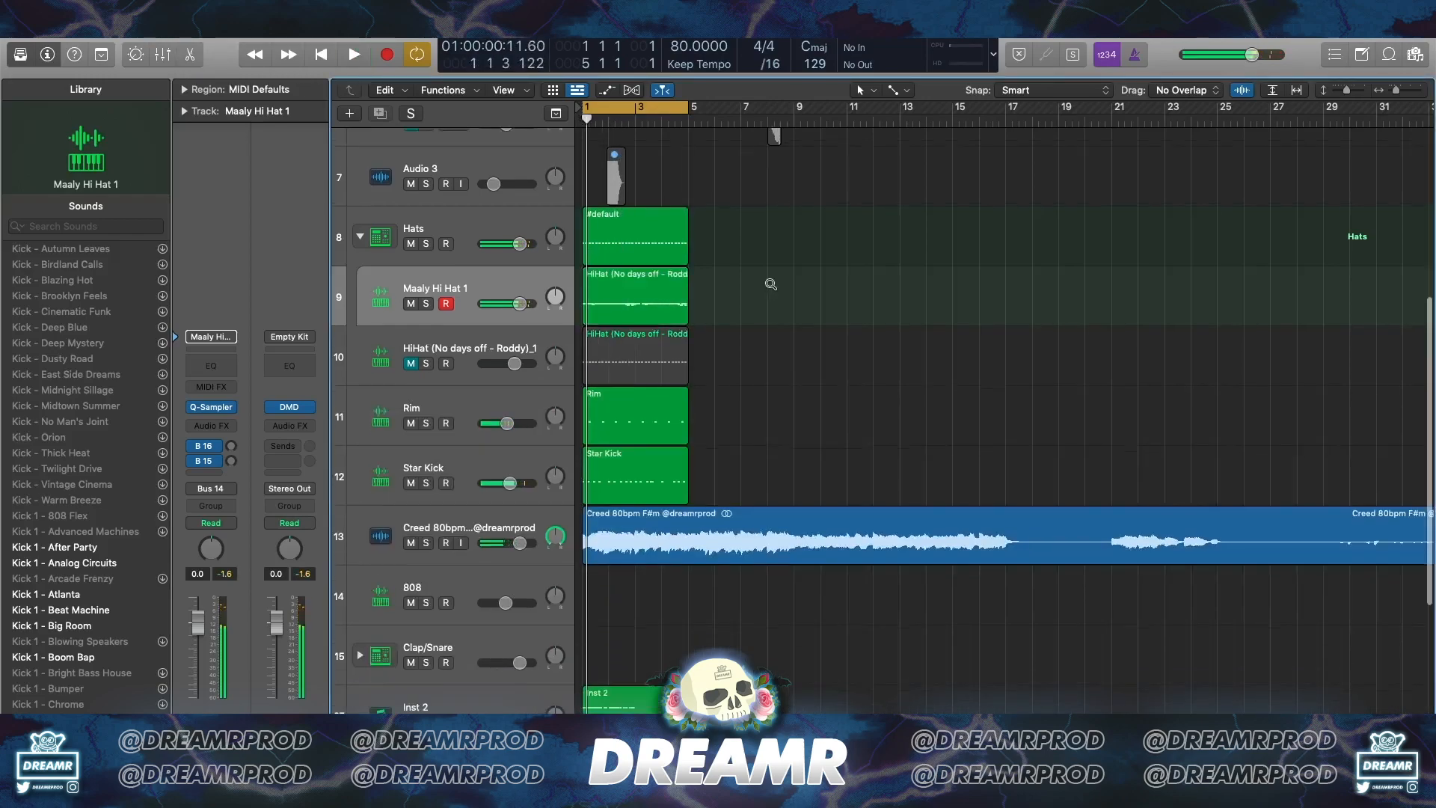
{"action": "left_click", "coordinate": [464, 349]}
{"action": "left_click", "coordinate": [737, 382]}
{"action": "scroll", "coordinate": [802, 383], "scroll_direction": "down", "scroll_amount": 3}
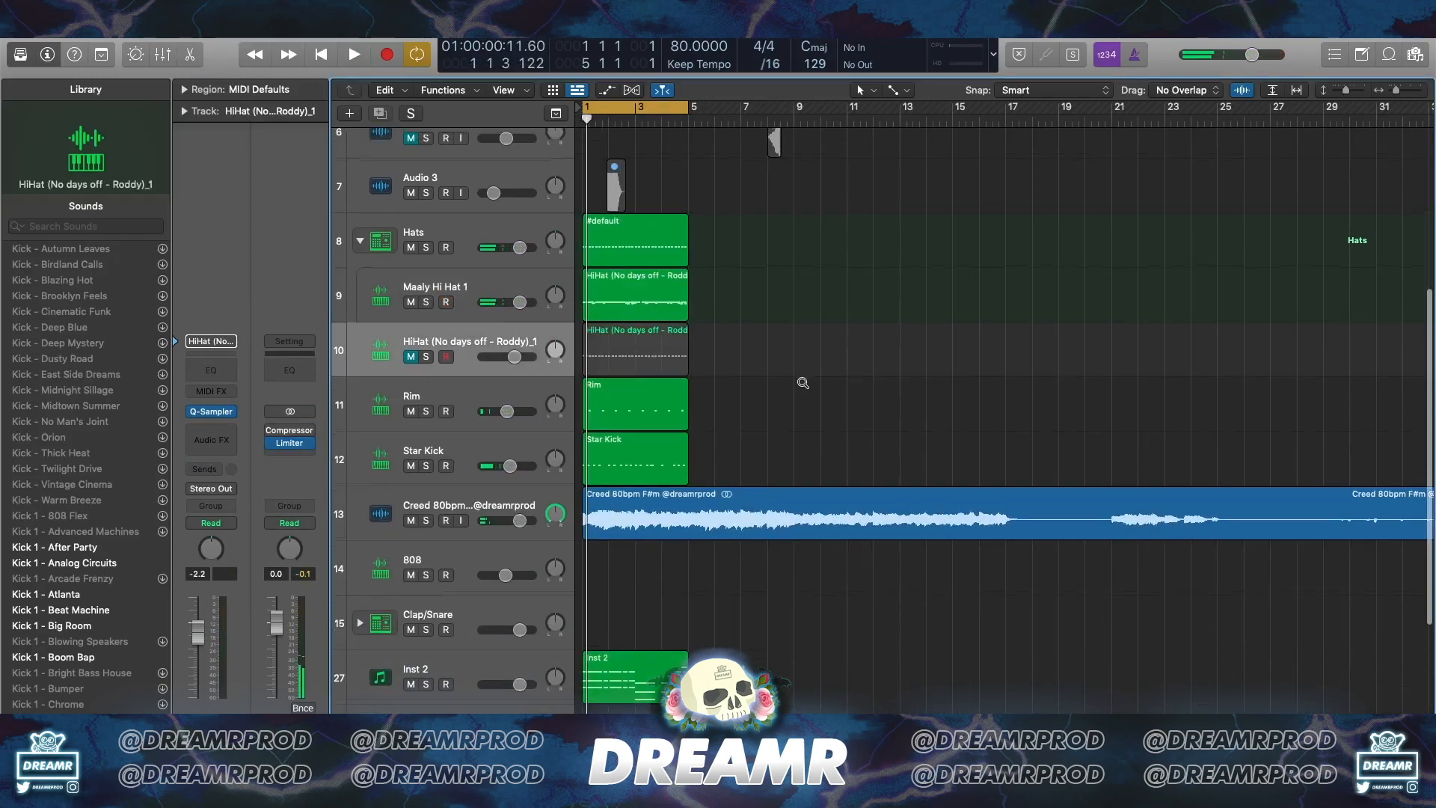
{"action": "left_click", "coordinate": [516, 506]}
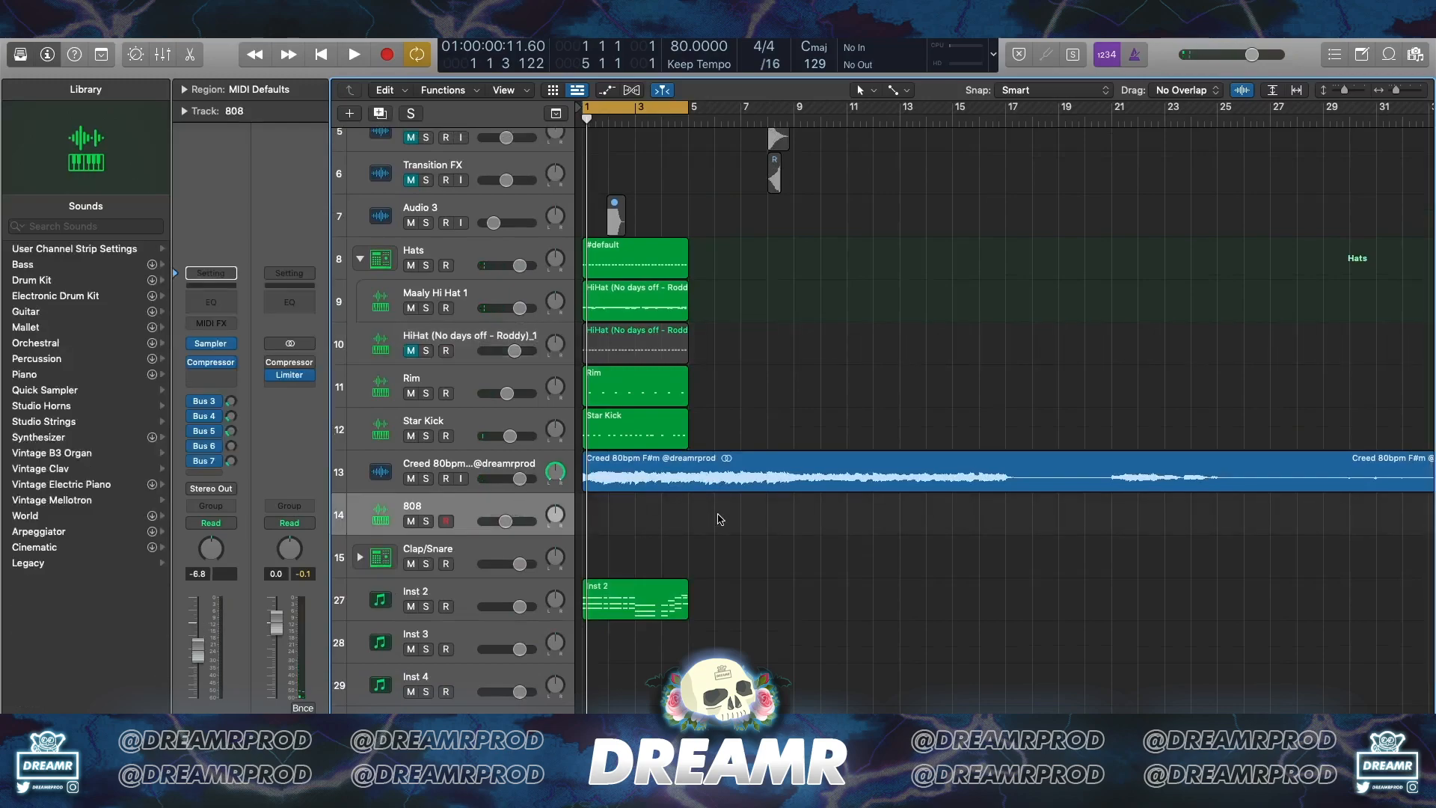
Open the Inst 2 region in the Piano Roll to examine its notes, and close the editor
{"action": "key", "text": "Return"}
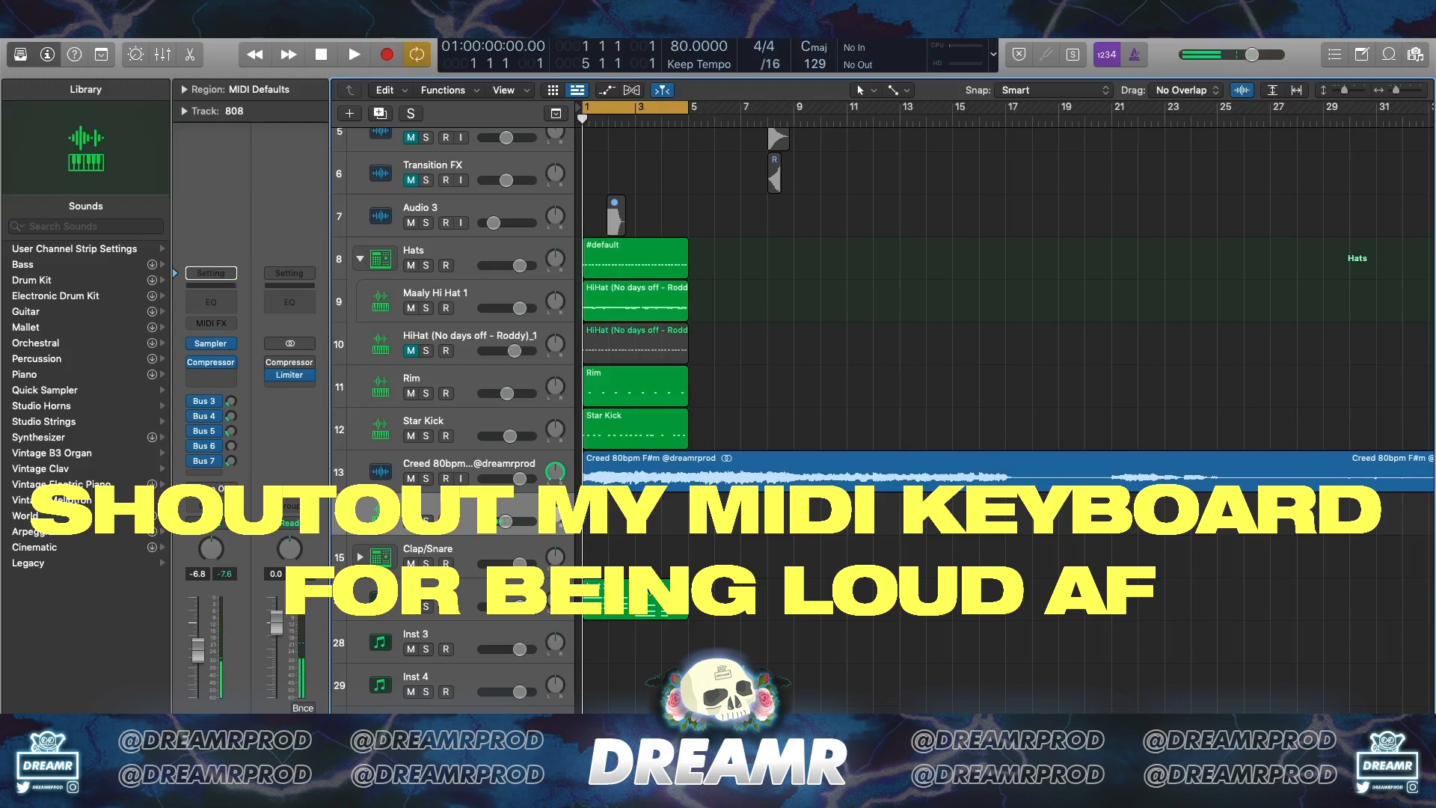
{"action": "double_click", "coordinate": [658, 598]}
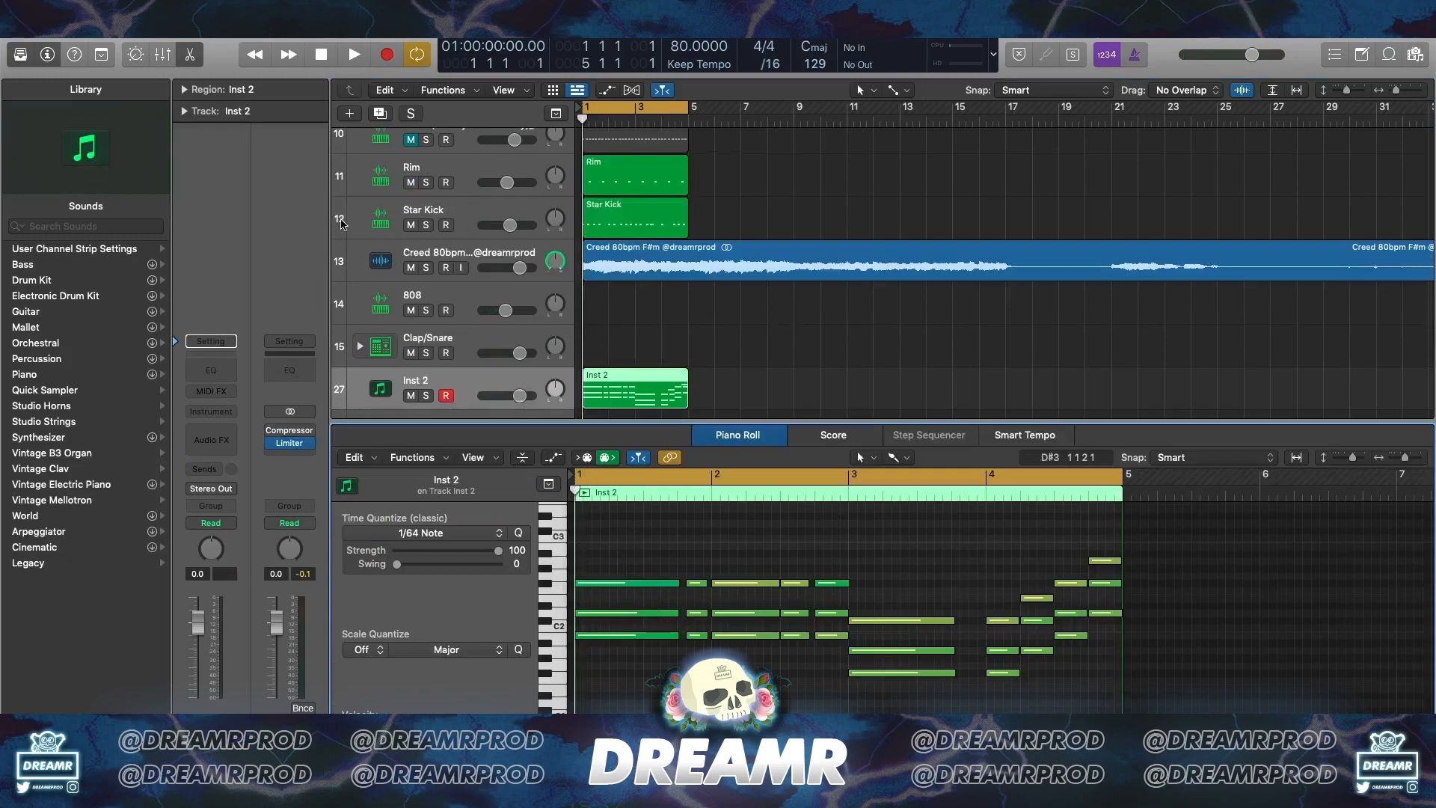
{"action": "left_click", "coordinate": [186, 52]}
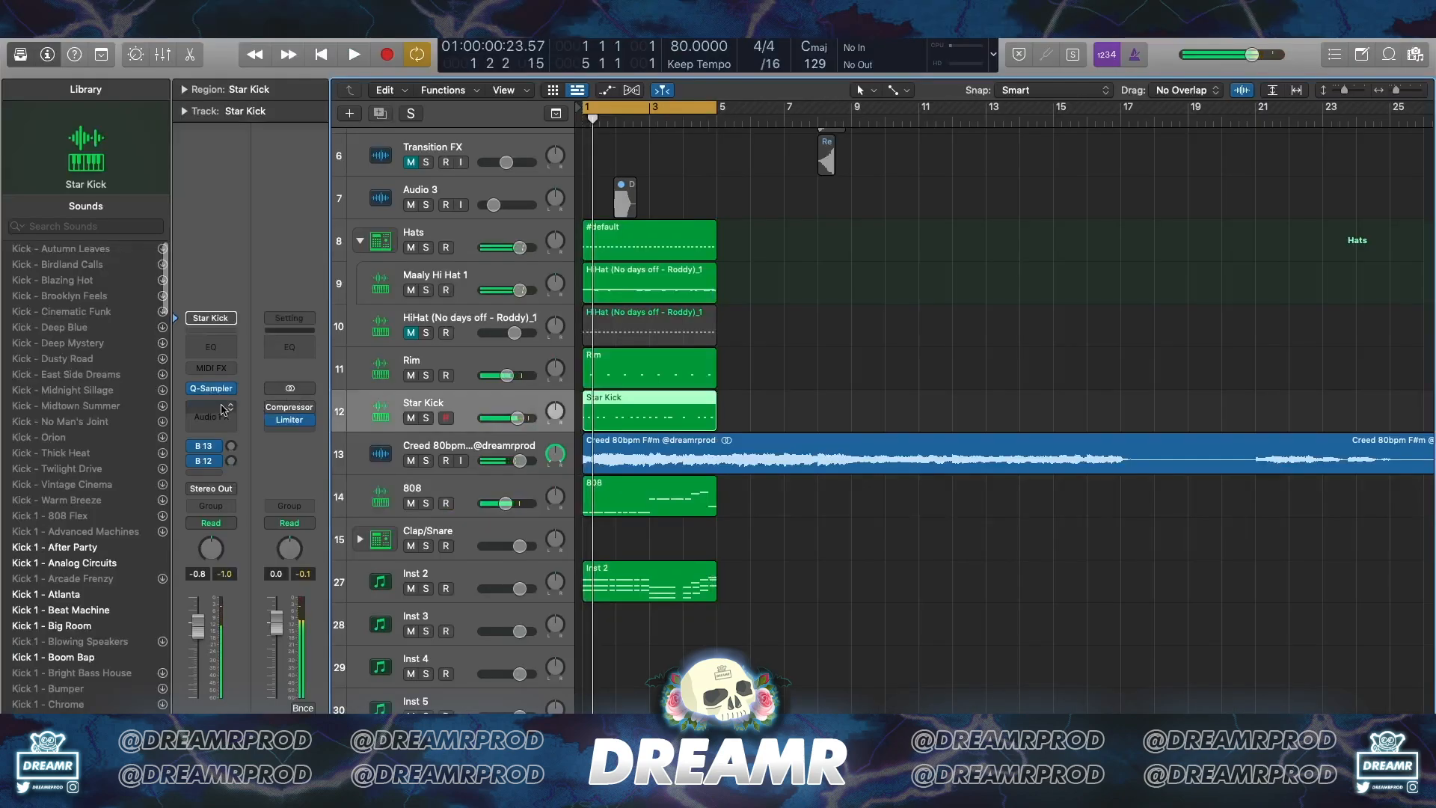
Insert a Compressor on the Star Kick track, load the PLUGG 808 preset and close the plug-in window
{"action": "left_click", "coordinate": [211, 405]}
{"action": "mouse_move", "coordinate": [247, 437]}
{"action": "left_click", "coordinate": [336, 438]}
{"action": "left_click", "coordinate": [670, 231]}
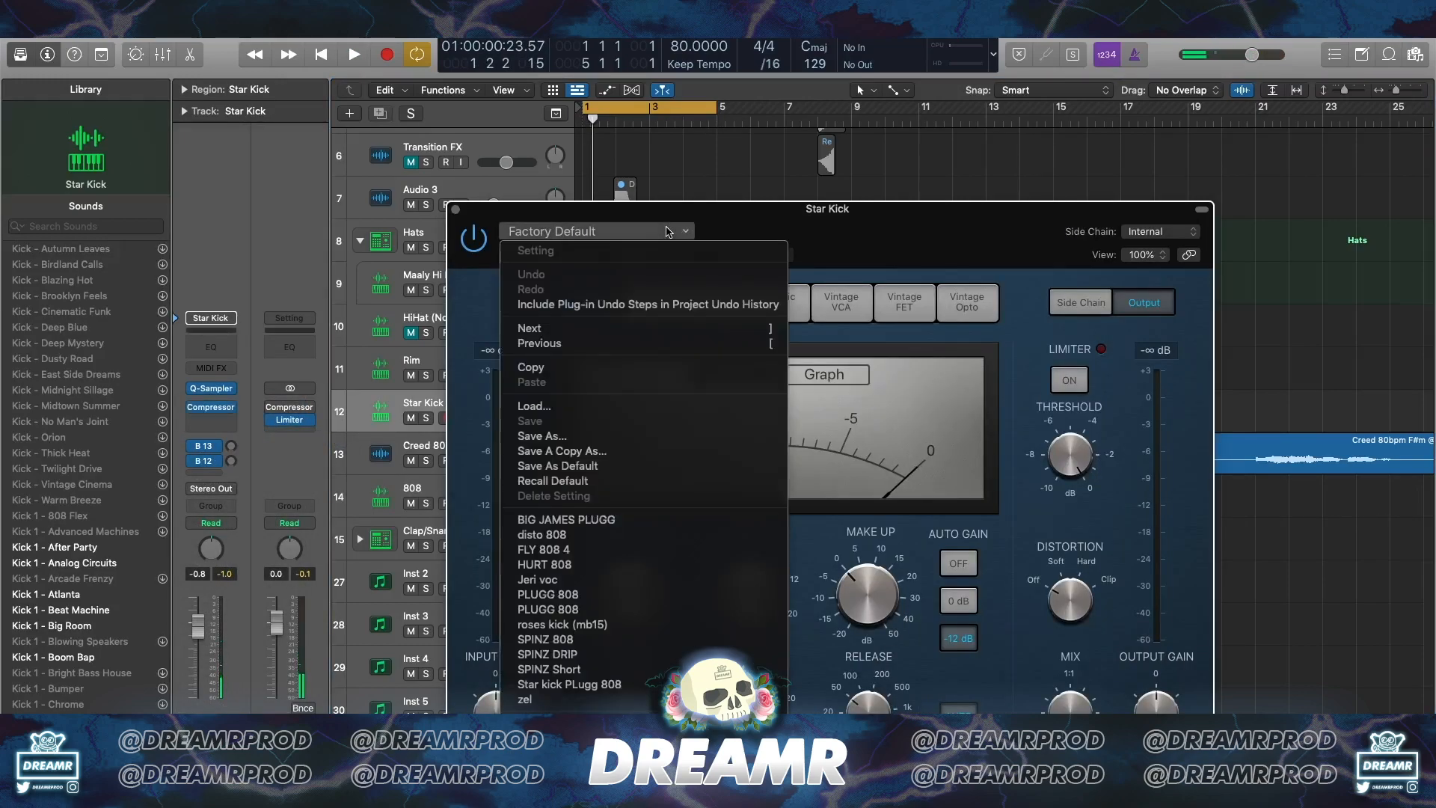
{"action": "left_click", "coordinate": [540, 610]}
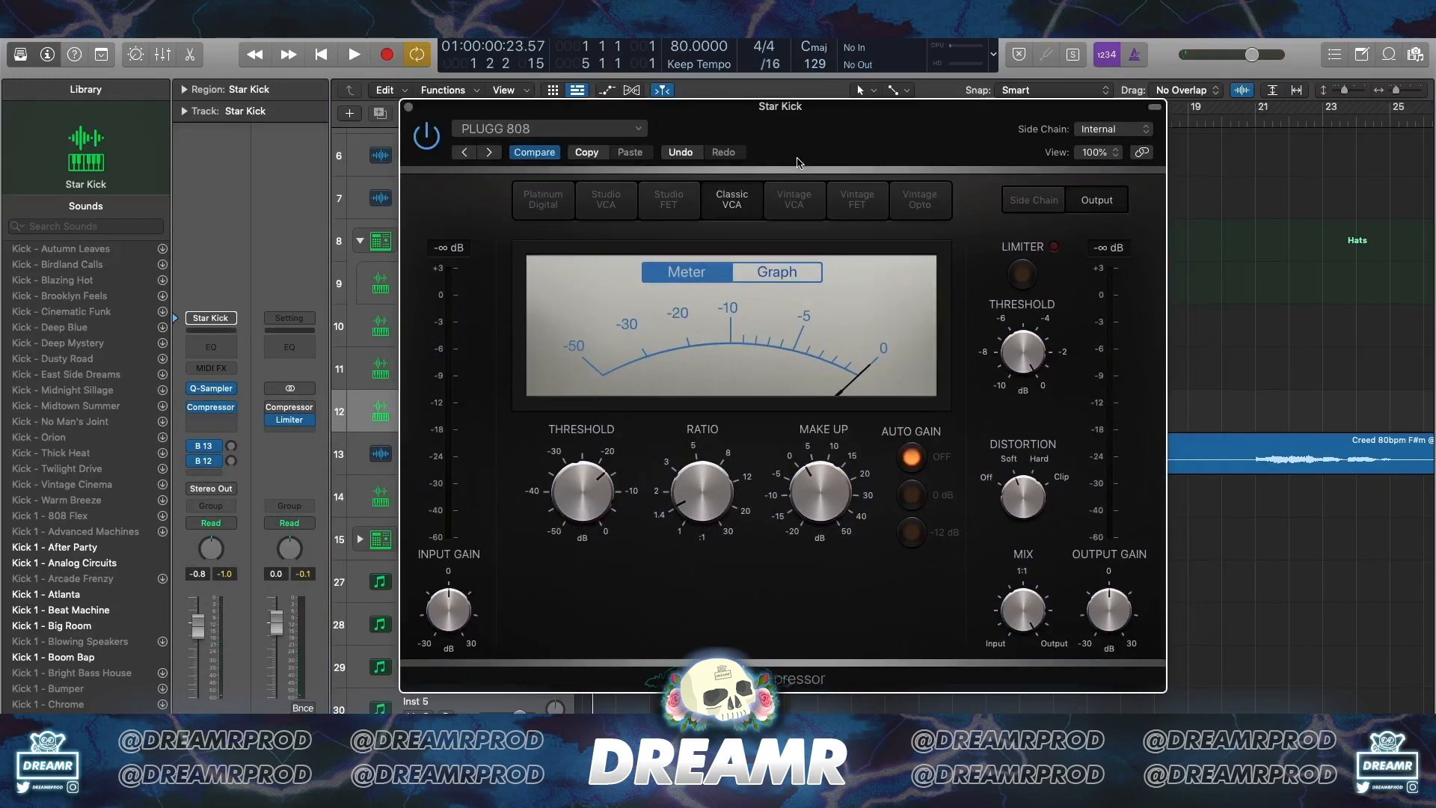
{"action": "left_click", "coordinate": [408, 108]}
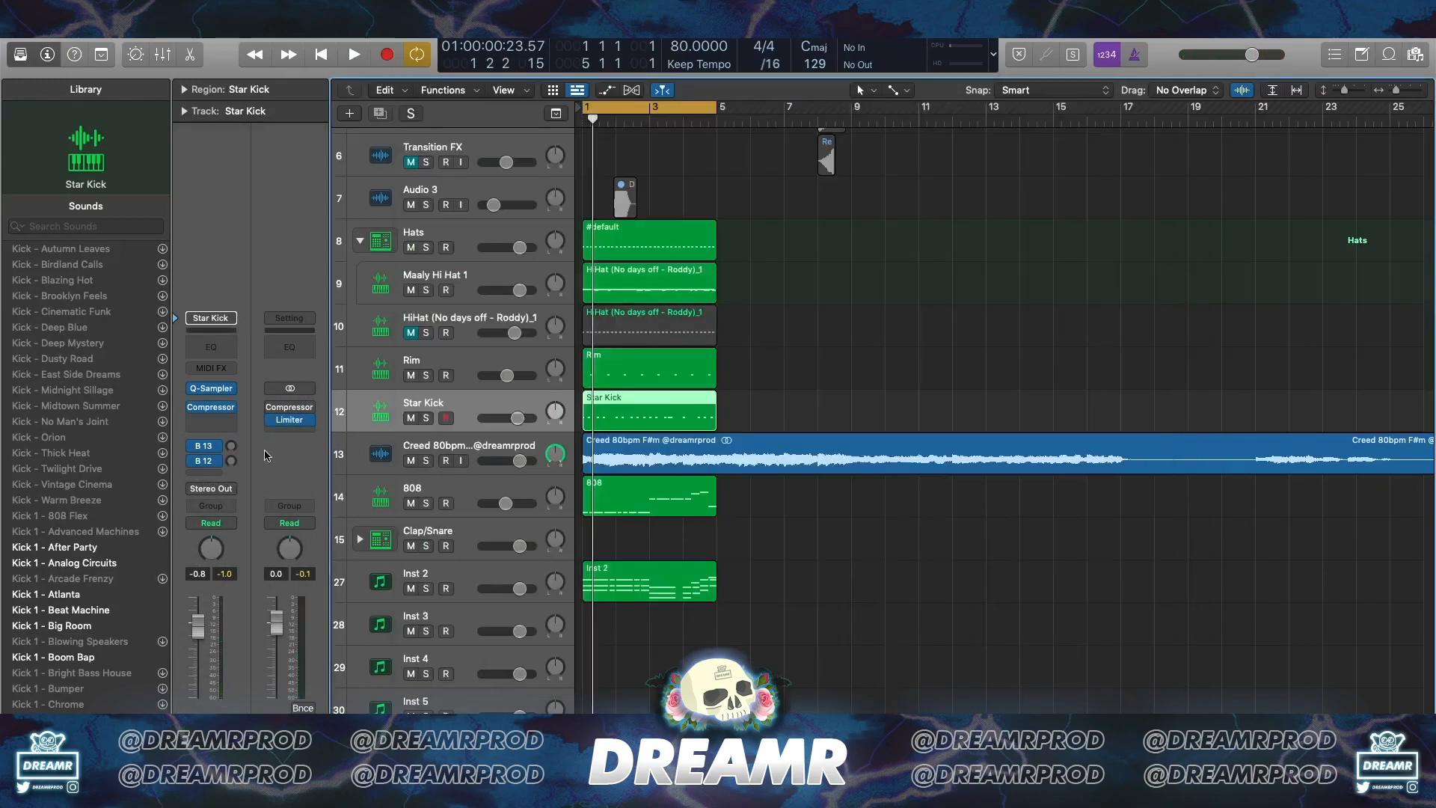
Add a send to Bus 5 on the Star Kick track
{"action": "left_click", "coordinate": [217, 472]}
{"action": "mouse_move", "coordinate": [237, 497]}
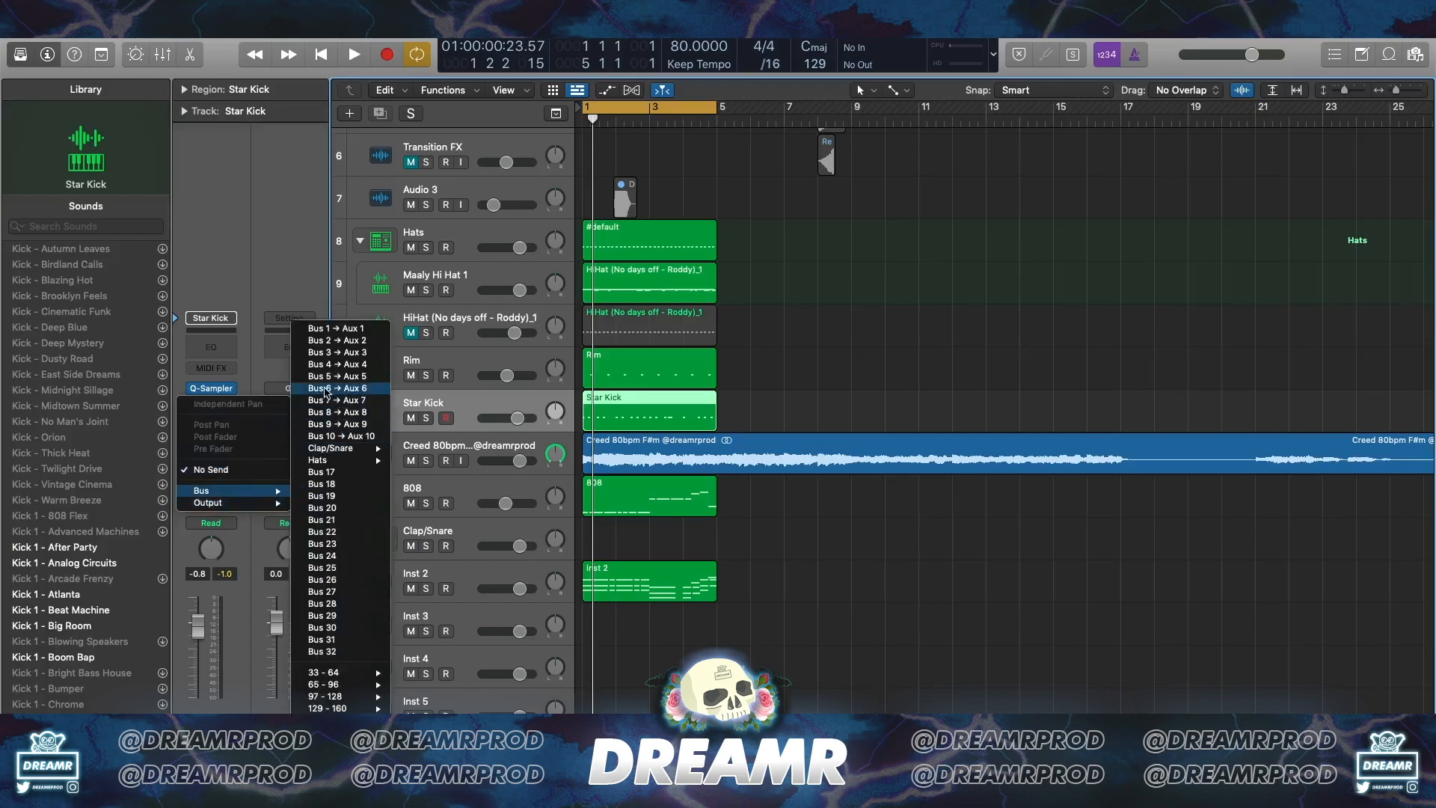
{"action": "left_click", "coordinate": [329, 376]}
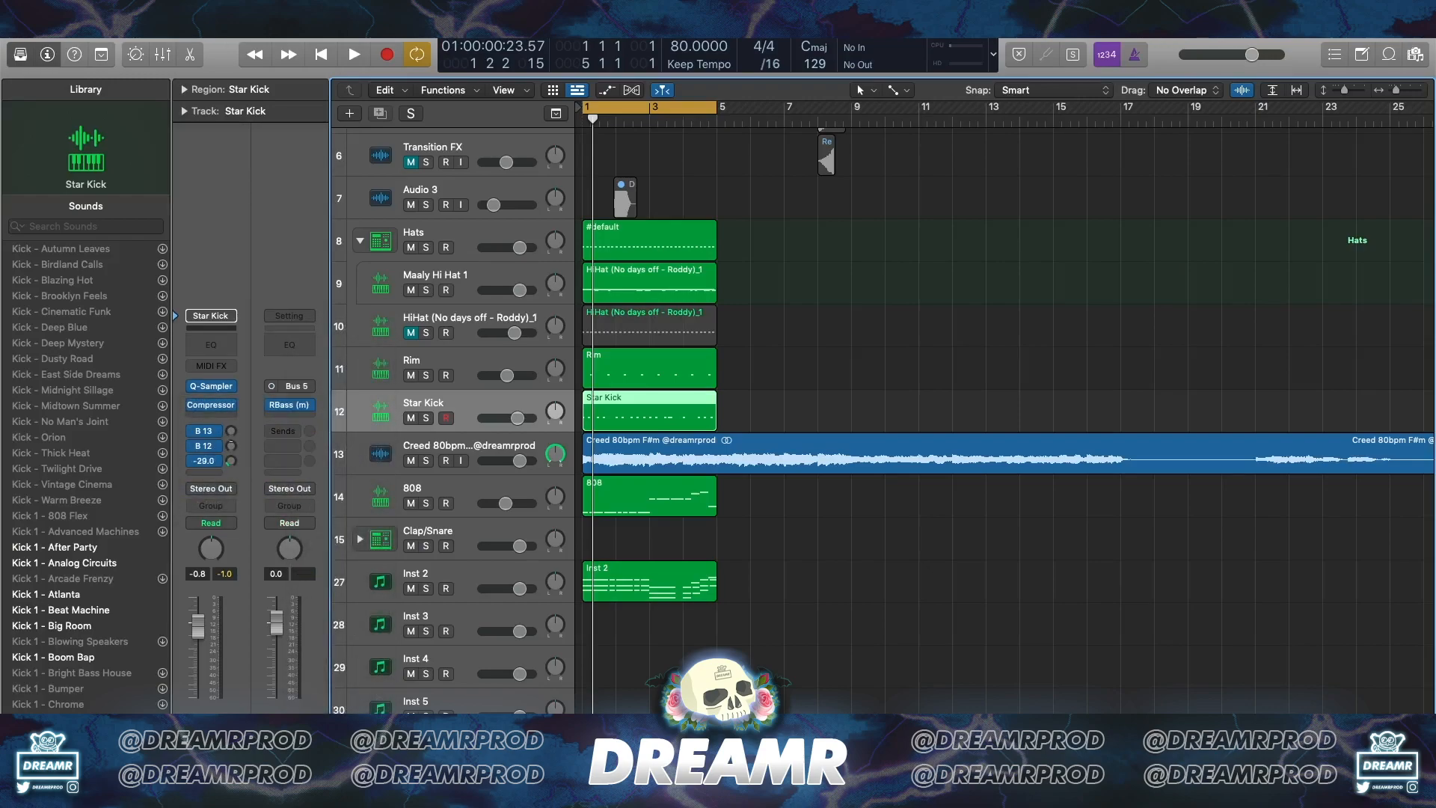
Solo the Star Kick and 808 tracks and play them together
{"action": "key", "text": "s"}
{"action": "left_click", "coordinate": [481, 486]}
{"action": "key", "text": "s"}
{"action": "key", "text": "space"}
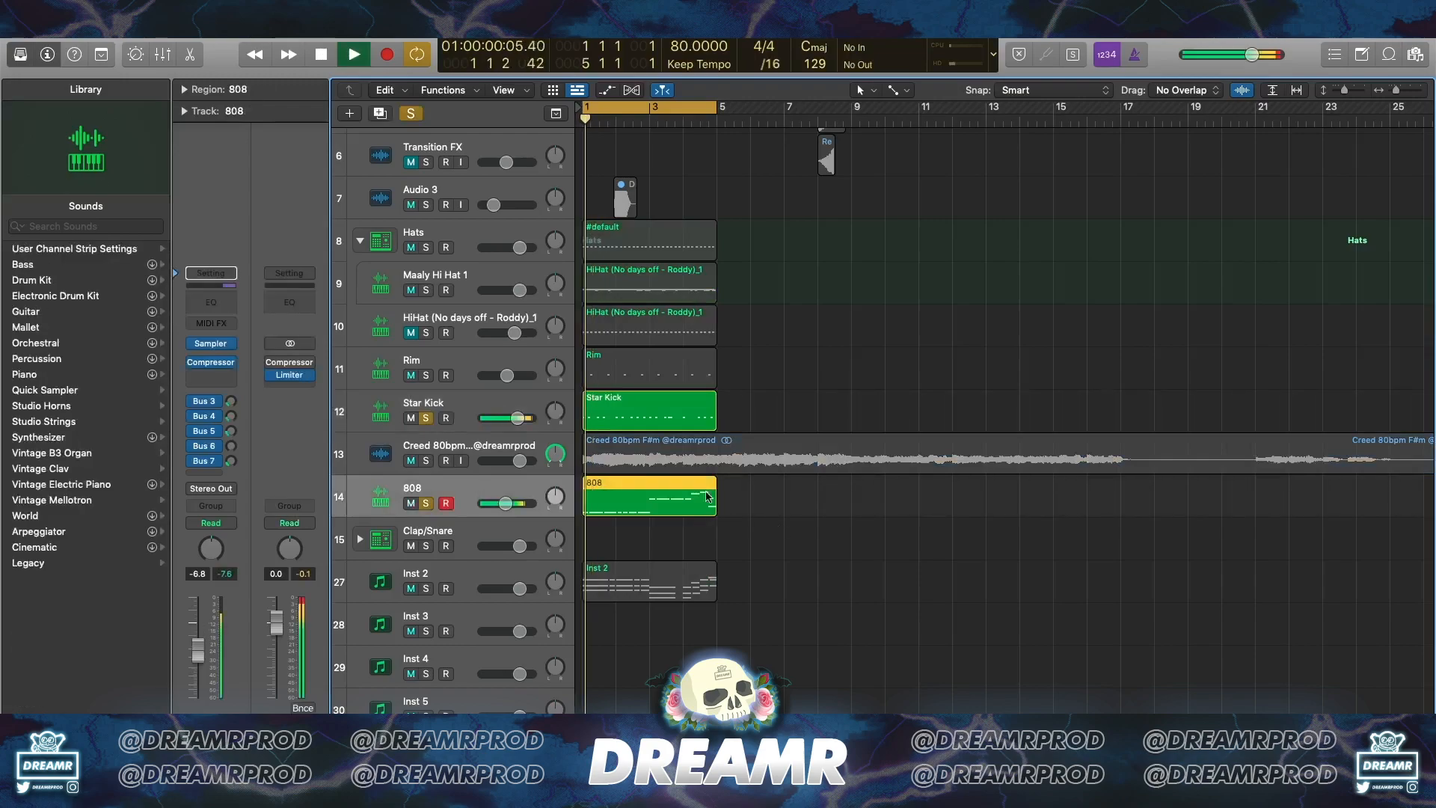
{"action": "left_click", "coordinate": [423, 408]}
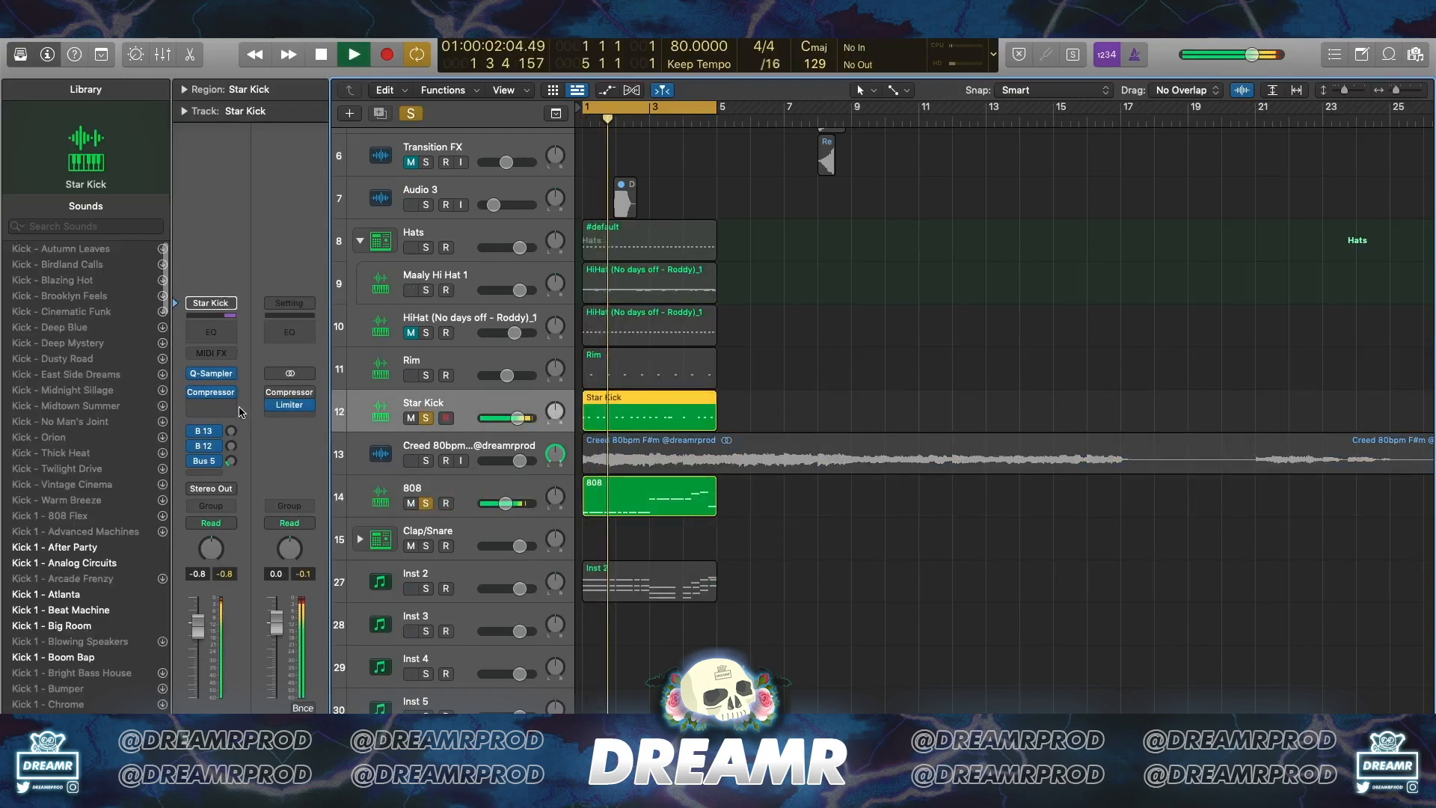
Insert FF Pro-Q 2 on the 808 track and add a bell cut of about 3.6 dB near 84 Hz with Q about 1.8
{"action": "left_click", "coordinate": [211, 374]}
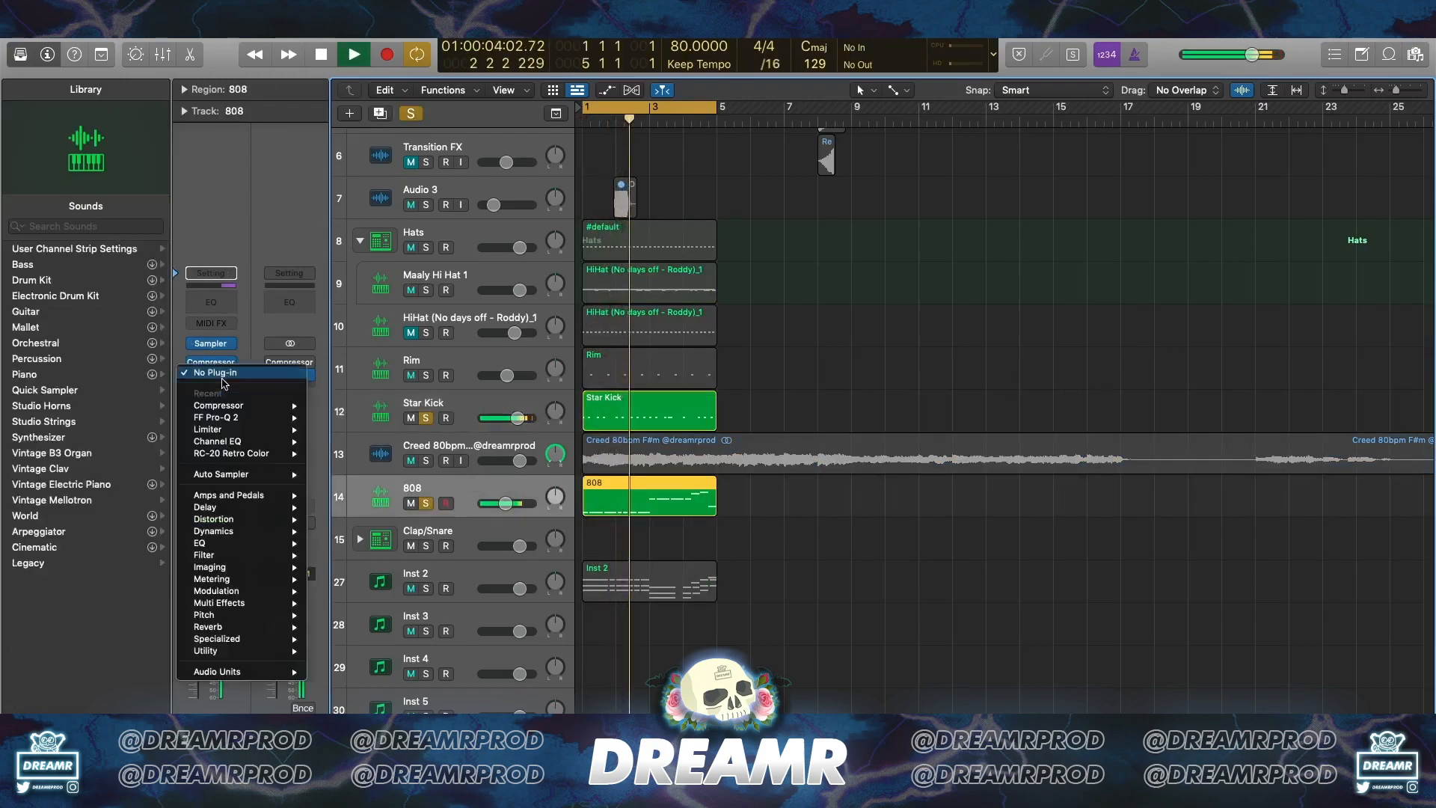
{"action": "mouse_move", "coordinate": [251, 417]}
{"action": "left_click", "coordinate": [333, 419]}
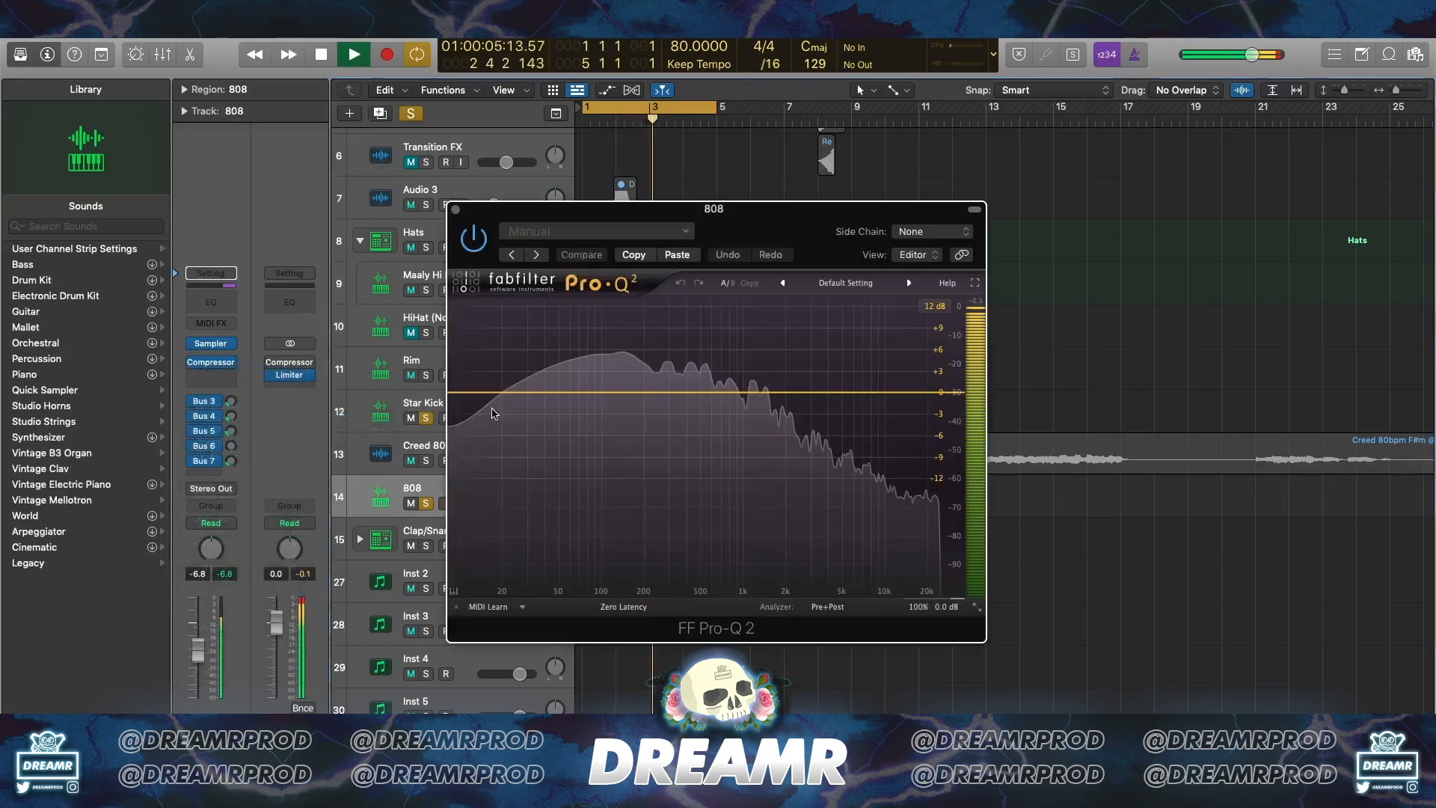
{"action": "left_click_drag", "start_coordinate": [623, 394], "coordinate": [594, 418]}
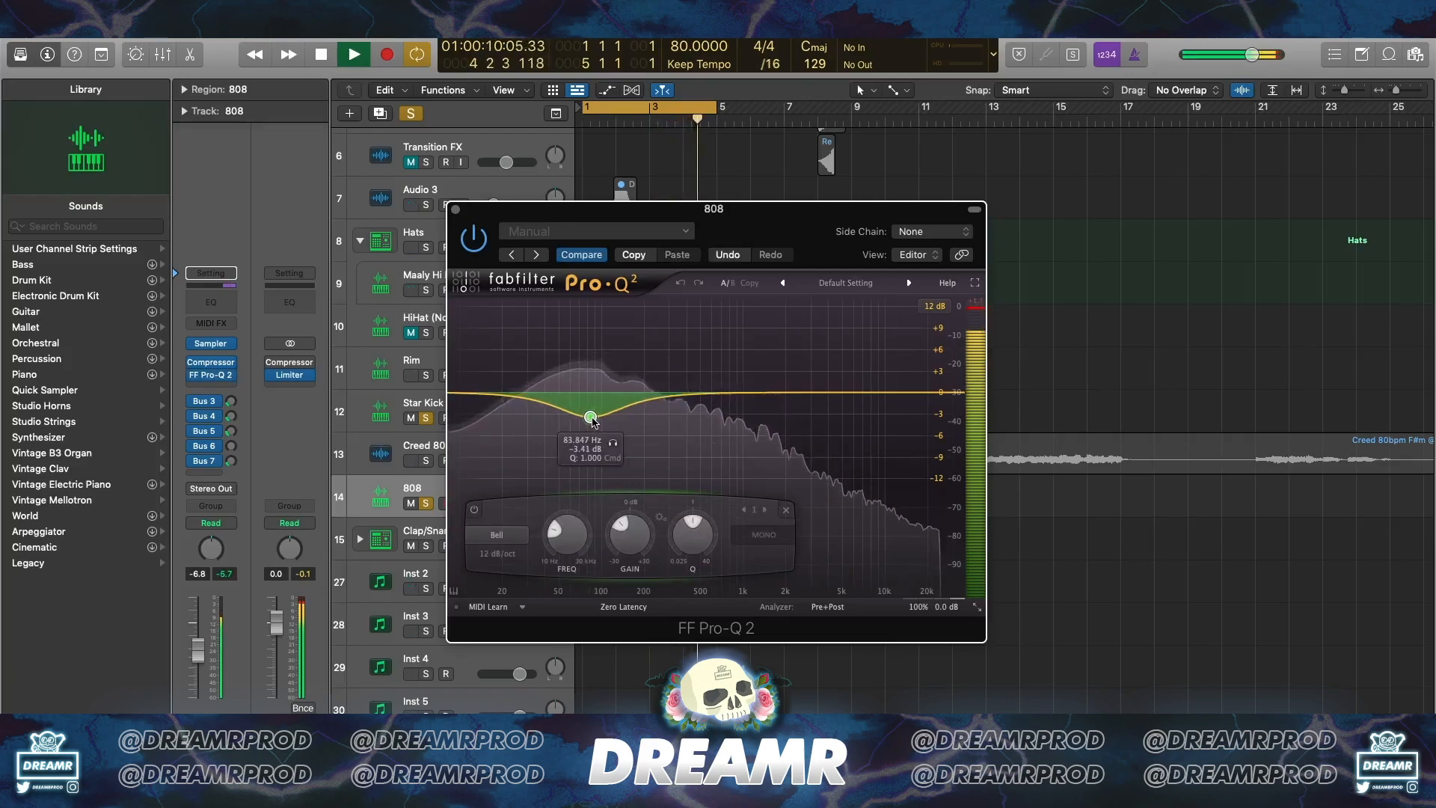
{"action": "scroll", "coordinate": [689, 540], "scroll_direction": "up", "scroll_amount": 2}
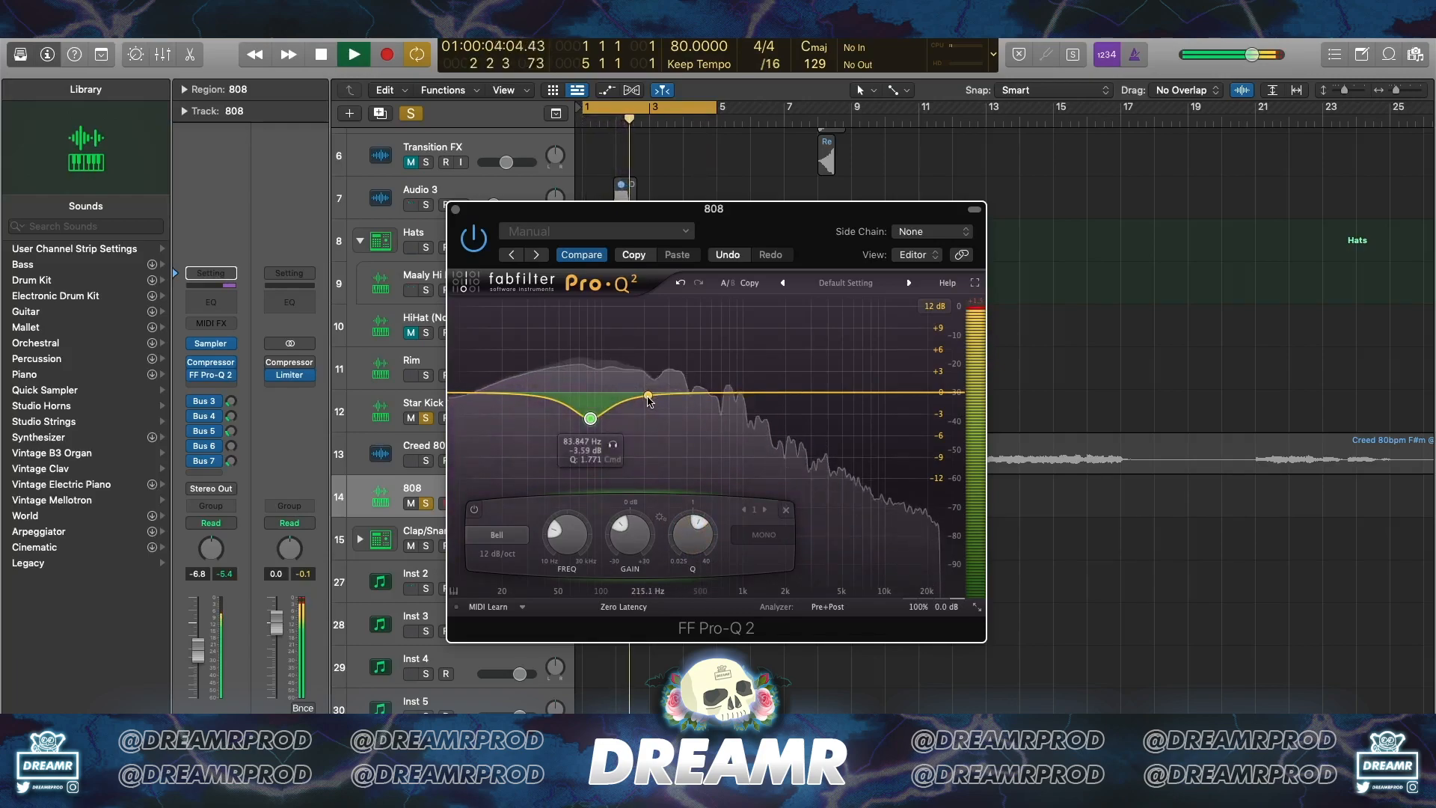
Add a second bell cut of about 6.8 dB near 200 Hz on the 808 with Q about 3.2
{"action": "left_click_drag", "start_coordinate": [648, 397], "coordinate": [649, 408]}
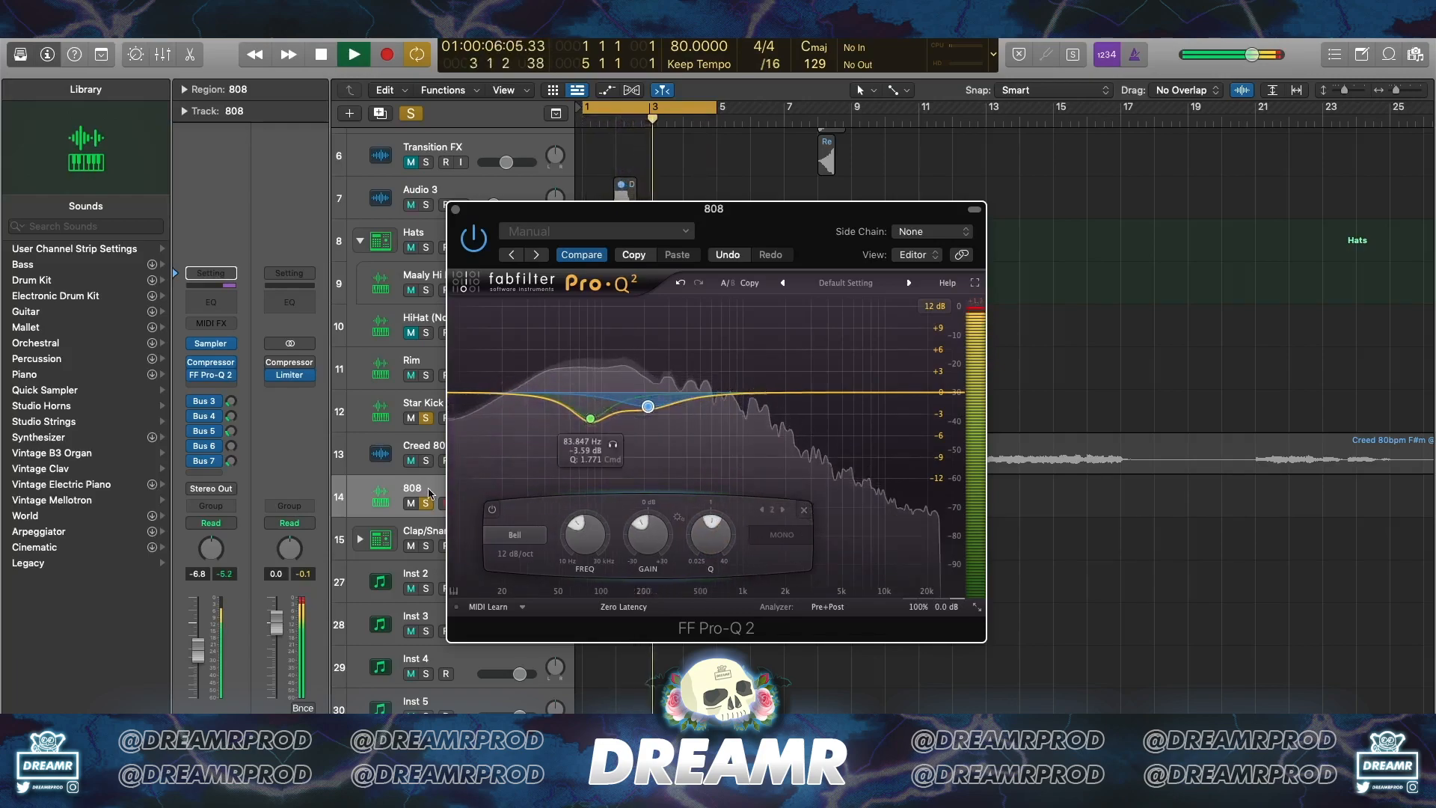
{"action": "left_click_drag", "start_coordinate": [648, 407], "coordinate": [670, 450]}
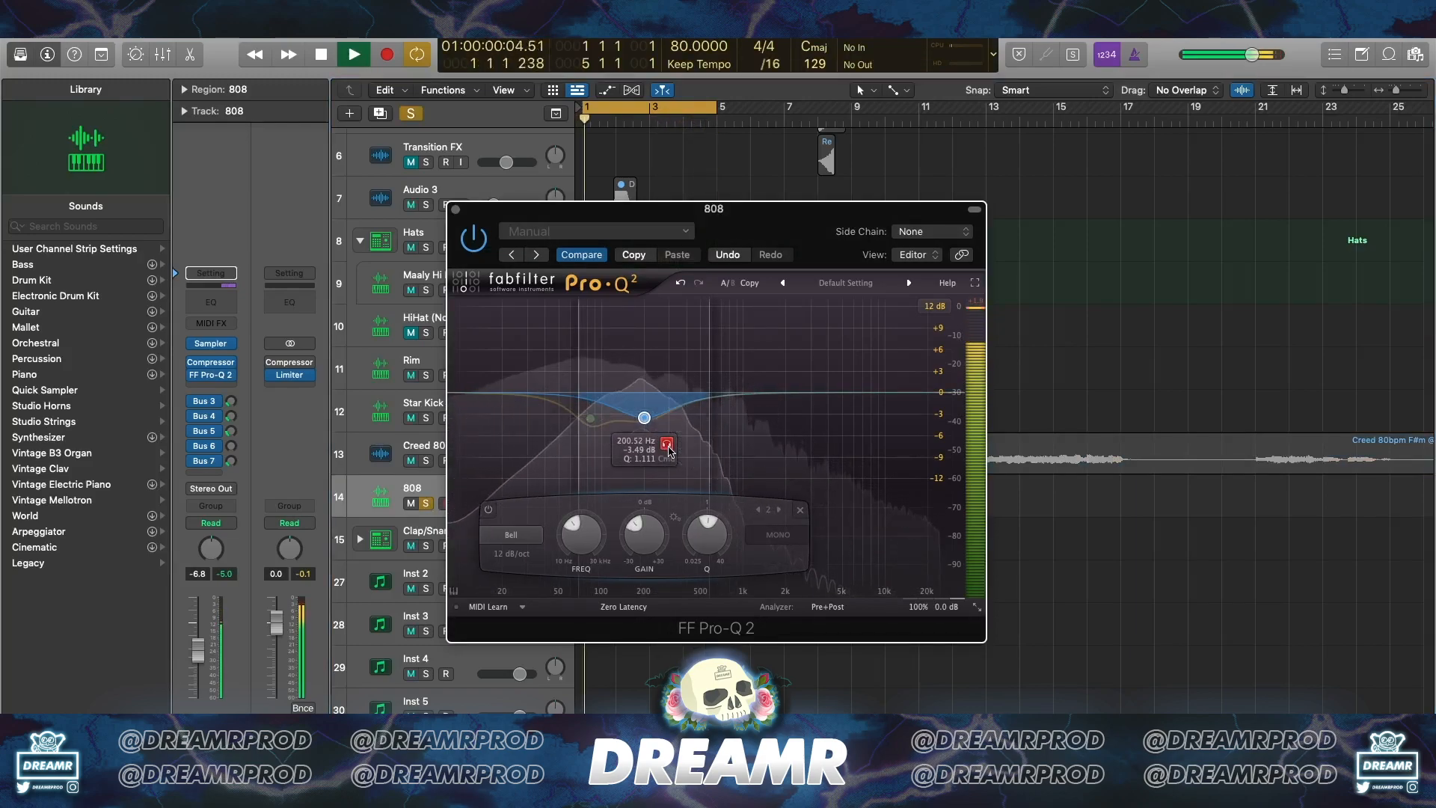
{"action": "key", "text": "space"}
{"action": "left_click_drag", "start_coordinate": [707, 535], "coordinate": [708, 508]}
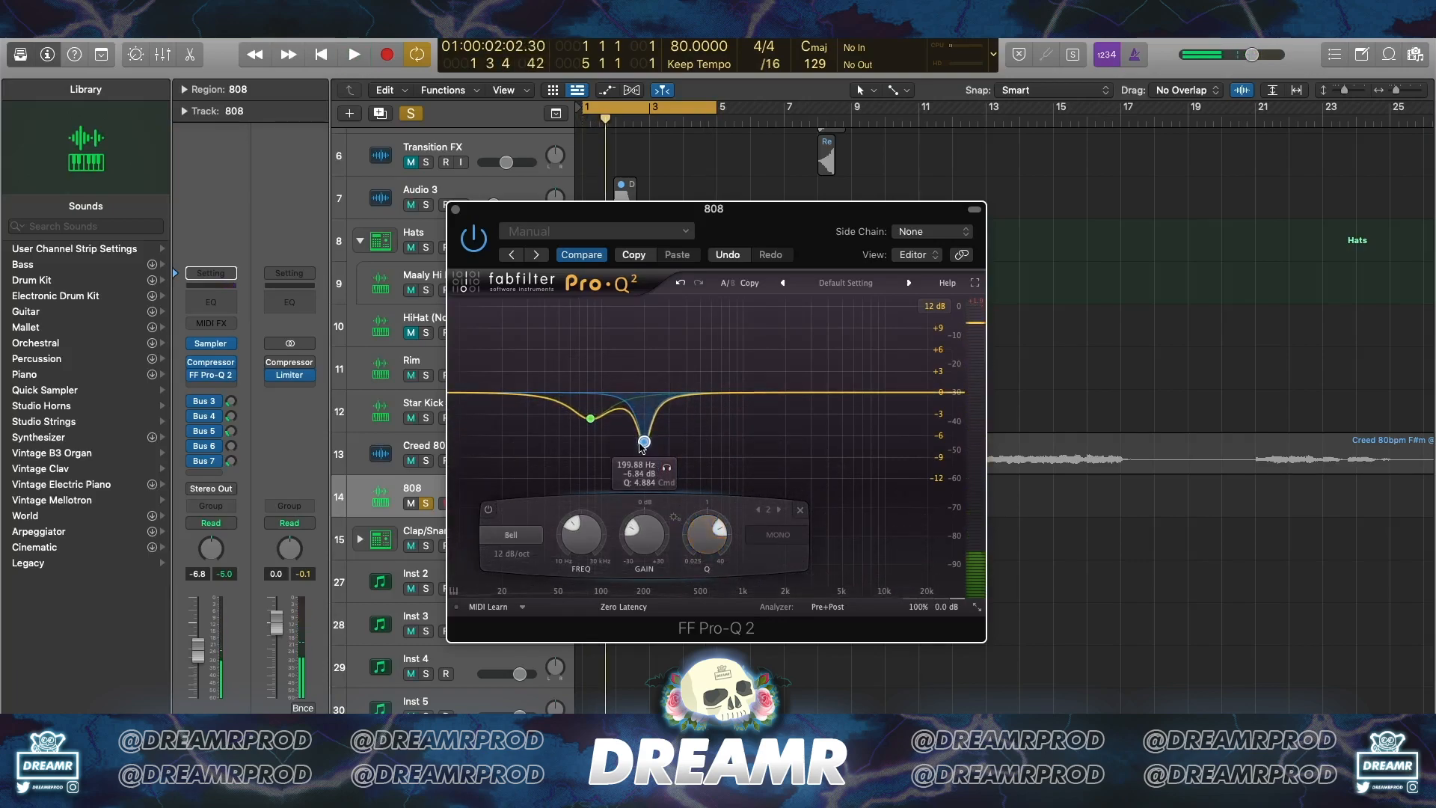
{"action": "key", "text": "space"}
{"action": "left_click_drag", "start_coordinate": [693, 549], "coordinate": [692, 558]}
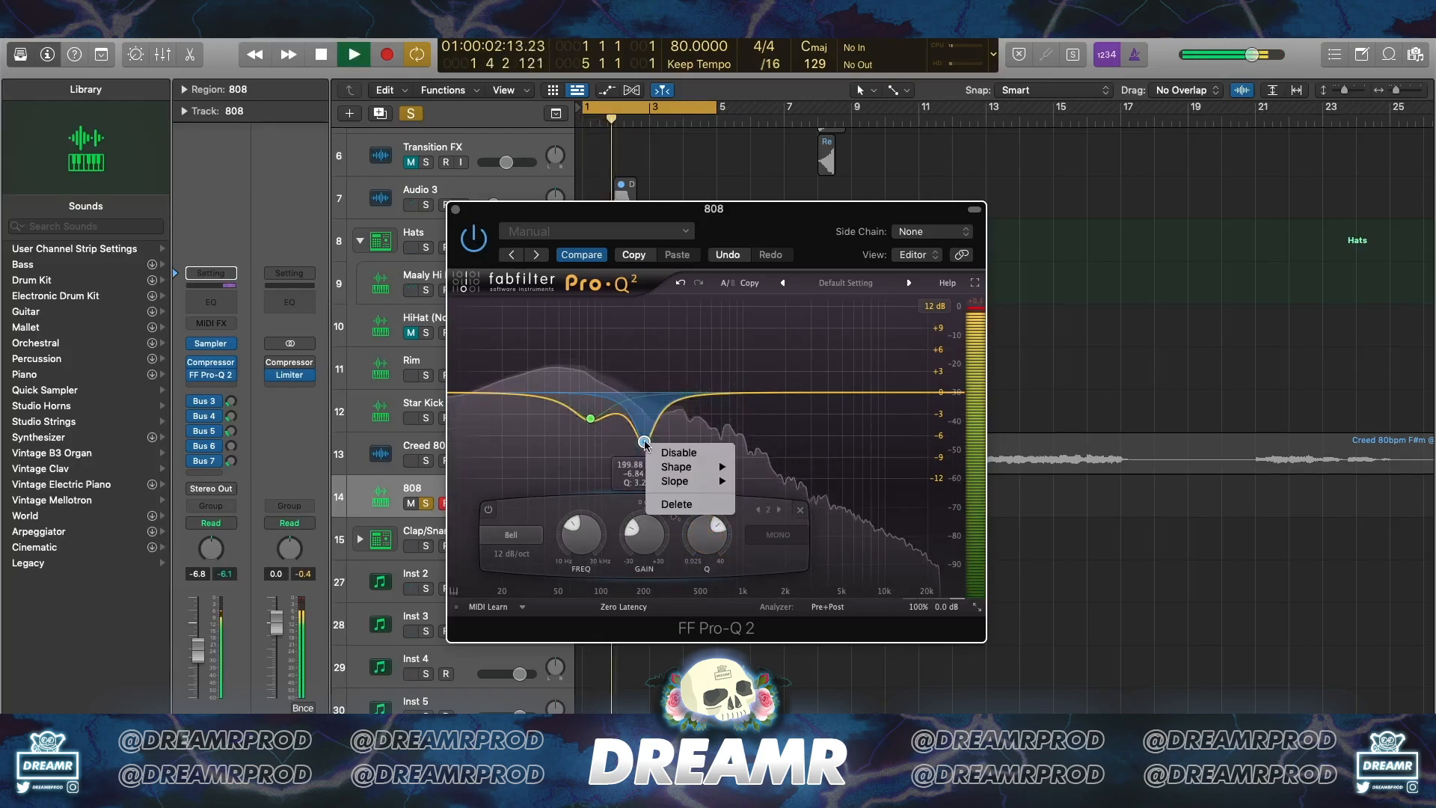
Disable and re-enable the 200 Hz band during playback to compare the sound, and close the equalizer
{"action": "left_click", "coordinate": [658, 452]}
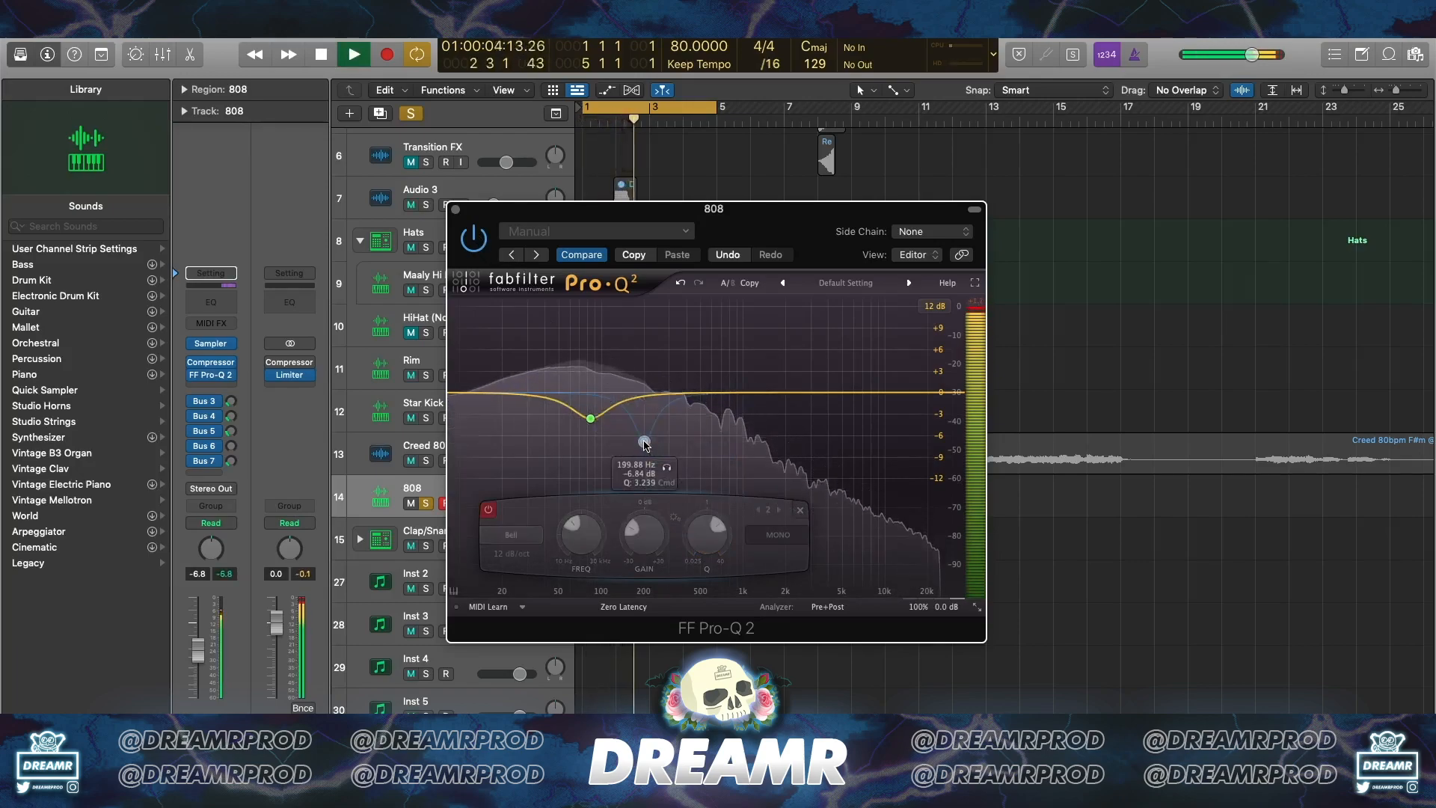
{"action": "right_click", "coordinate": [644, 443]}
{"action": "left_click", "coordinate": [662, 452]}
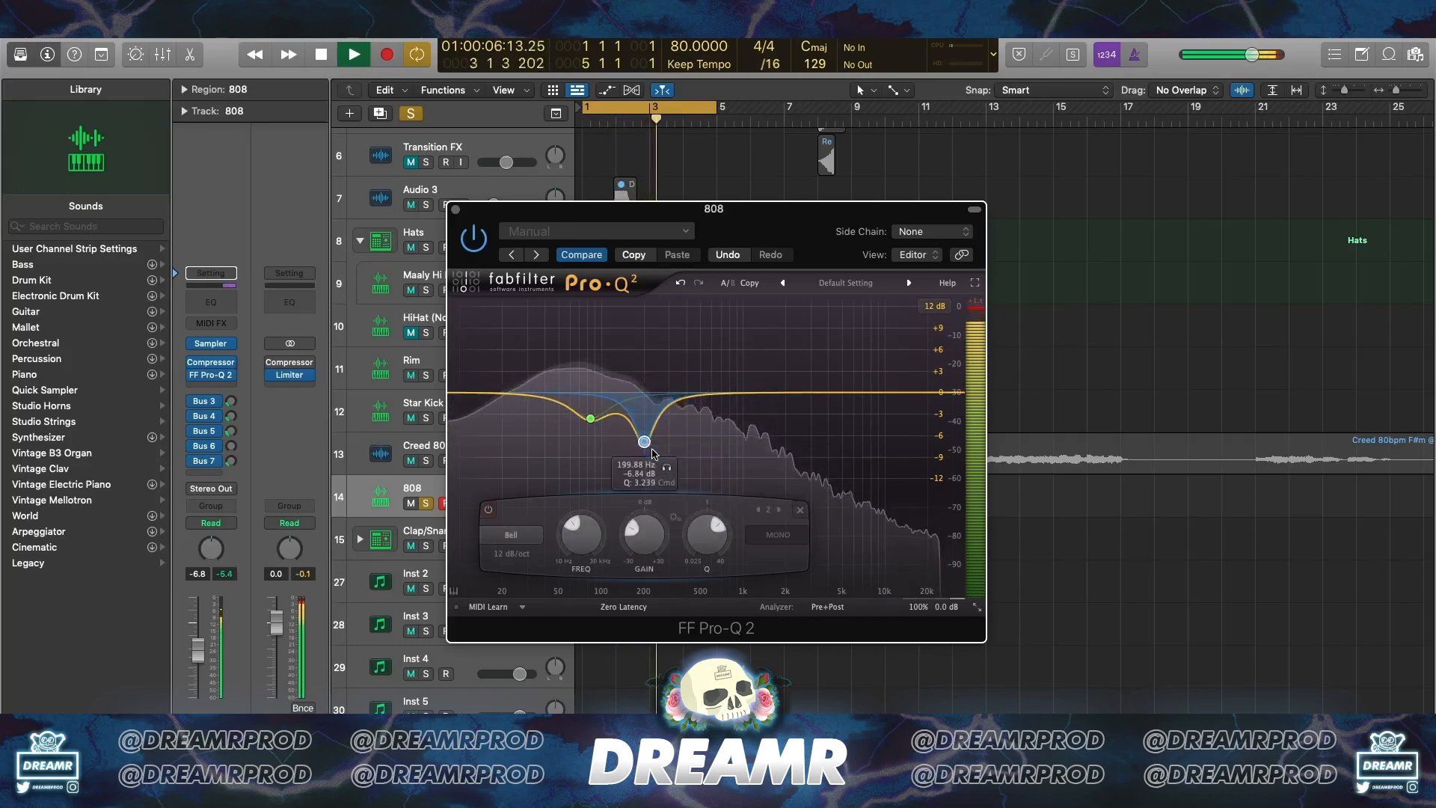
{"action": "left_click", "coordinate": [457, 210]}
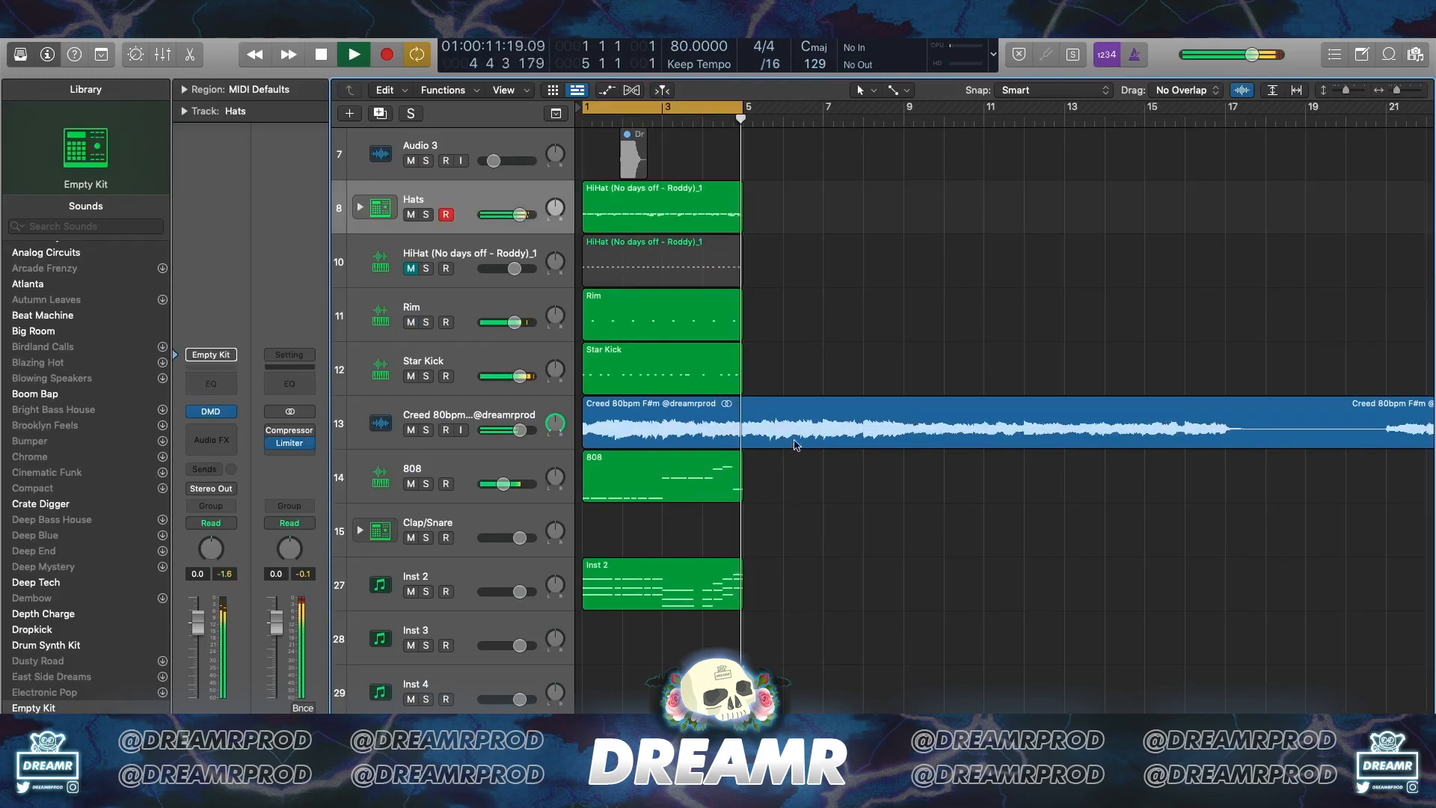
Stop playback and repeat the Hats, HiHat, Rim, Star Kick and 808 regions once so they fill bars 5 to 9
{"action": "key", "text": "space"}
{"action": "scroll", "coordinate": [770, 270], "scroll_direction": "down", "scroll_amount": 2}
{"action": "left_click_drag", "start_coordinate": [835, 210], "coordinate": [679, 348]}
{"action": "key", "text": "super+r"}
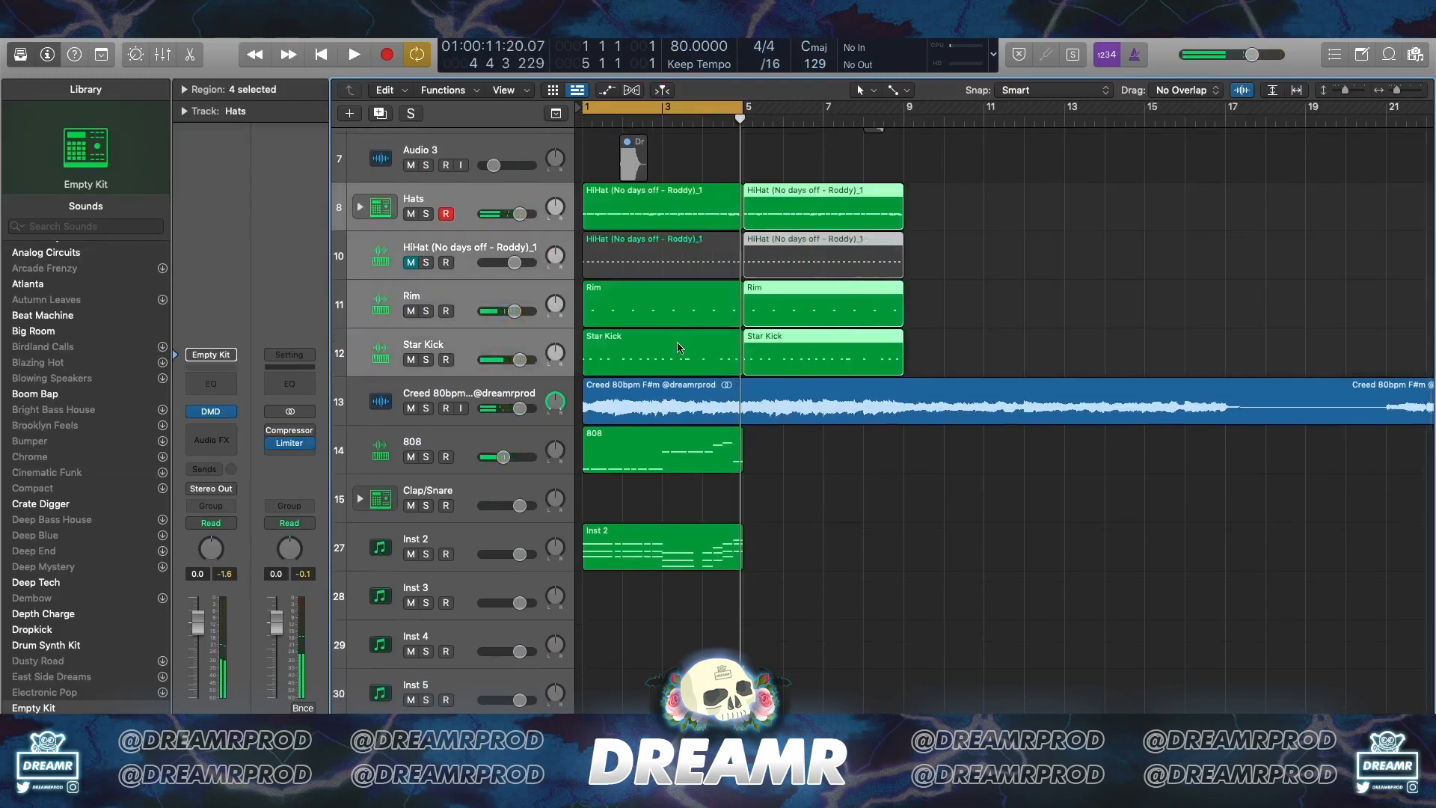
{"action": "left_click", "coordinate": [648, 467]}
{"action": "key", "text": "super+r"}
Open the second 808 region in the Piano Roll and play it with the cycle range on bars 5 to 9
{"action": "left_click", "coordinate": [855, 502]}
{"action": "left_click_drag", "start_coordinate": [680, 113], "coordinate": [841, 113]}
{"action": "double_click", "coordinate": [815, 441]}
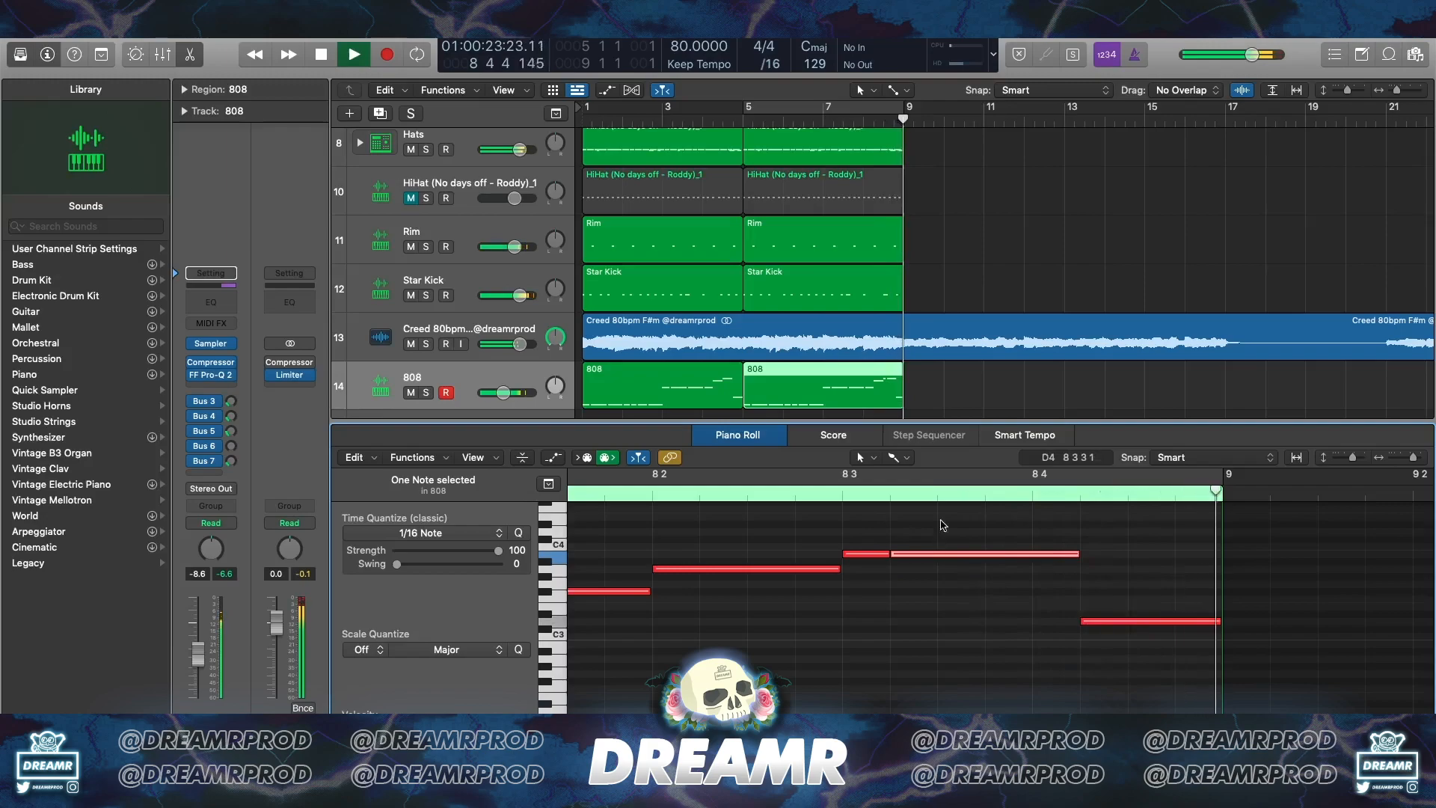
{"action": "key", "text": "space"}
{"action": "key", "text": "c"}
{"action": "key", "text": "space"}
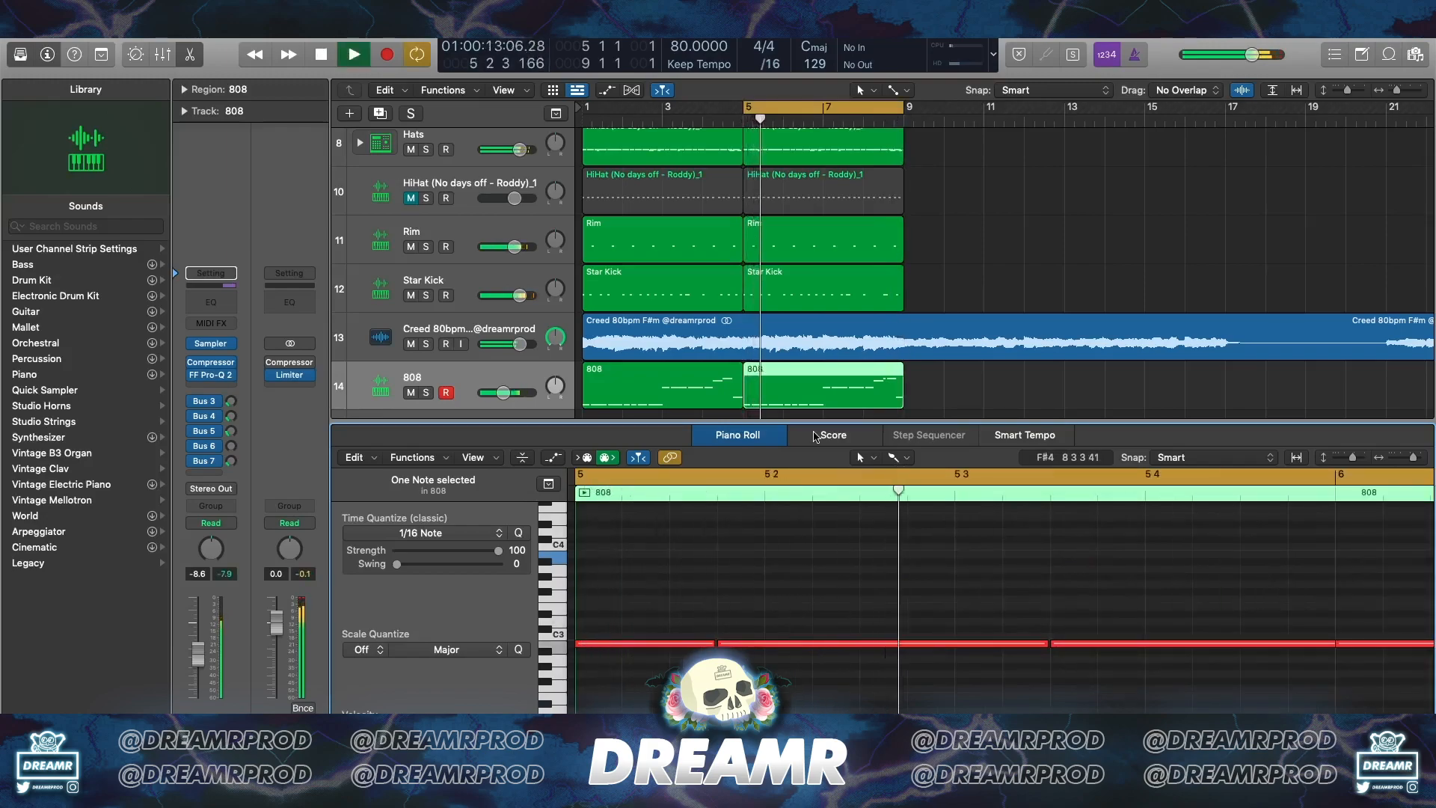
Examine the 808 notes across both regions during playback, then stop and close the Piano Roll
{"action": "scroll", "coordinate": [796, 600], "scroll_direction": "down", "scroll_amount": 5}
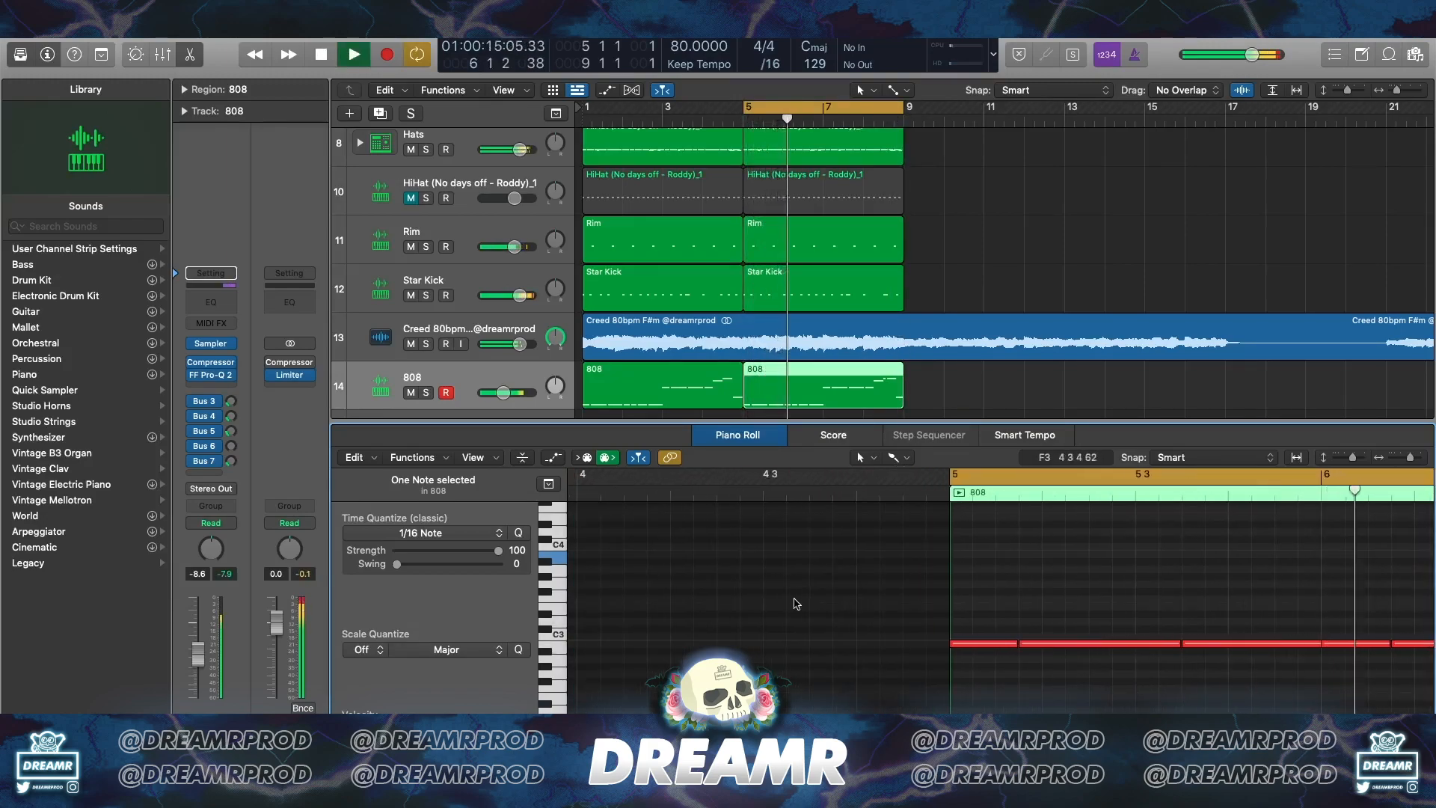
{"action": "scroll", "coordinate": [797, 603], "scroll_direction": "right", "scroll_amount": 5}
{"action": "scroll", "coordinate": [796, 599], "scroll_direction": "down", "scroll_amount": 5}
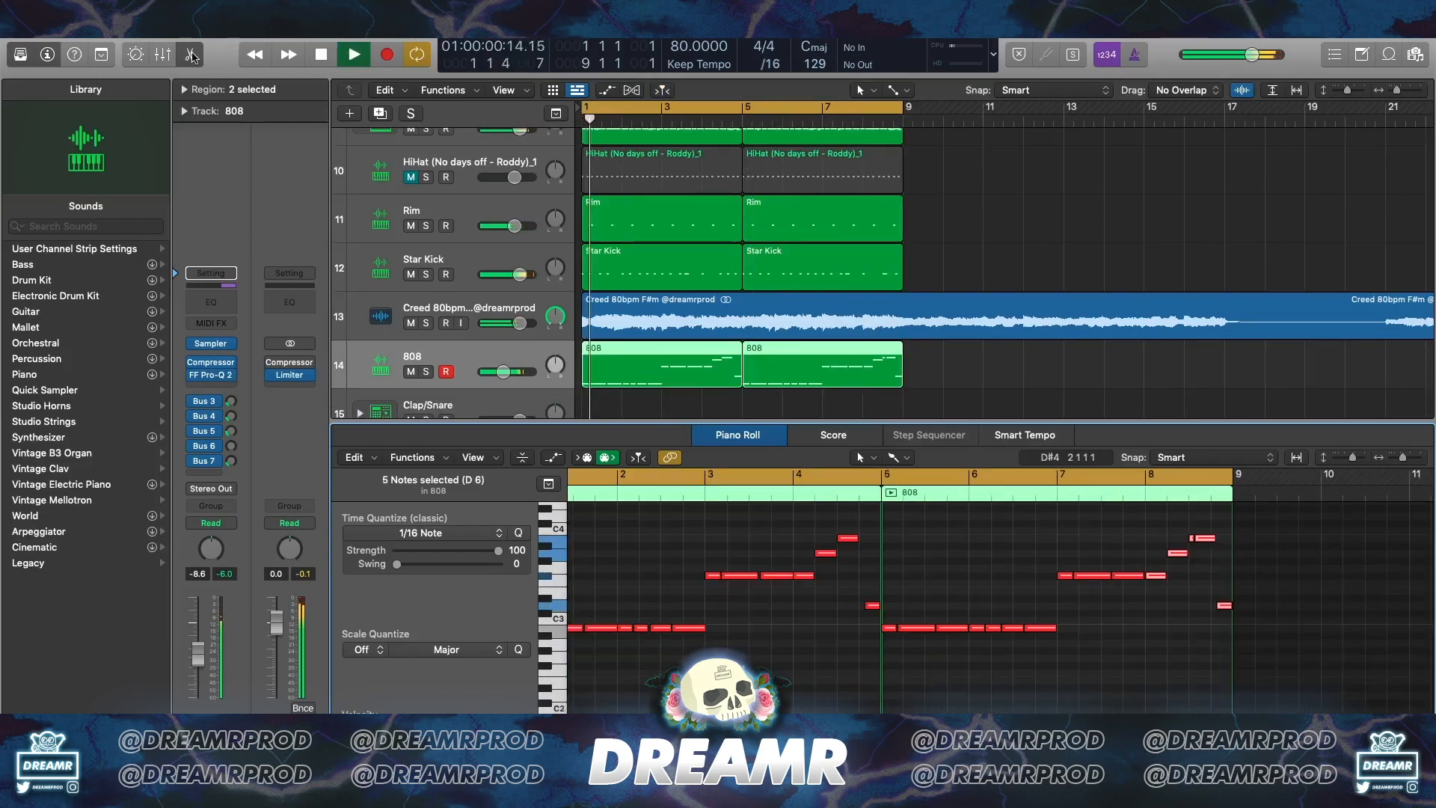
{"action": "key", "text": "p"}
{"action": "key", "text": "space"}
{"action": "left_click", "coordinate": [945, 449]}
{"action": "scroll", "coordinate": [945, 449], "scroll_direction": "up", "scroll_amount": 2}
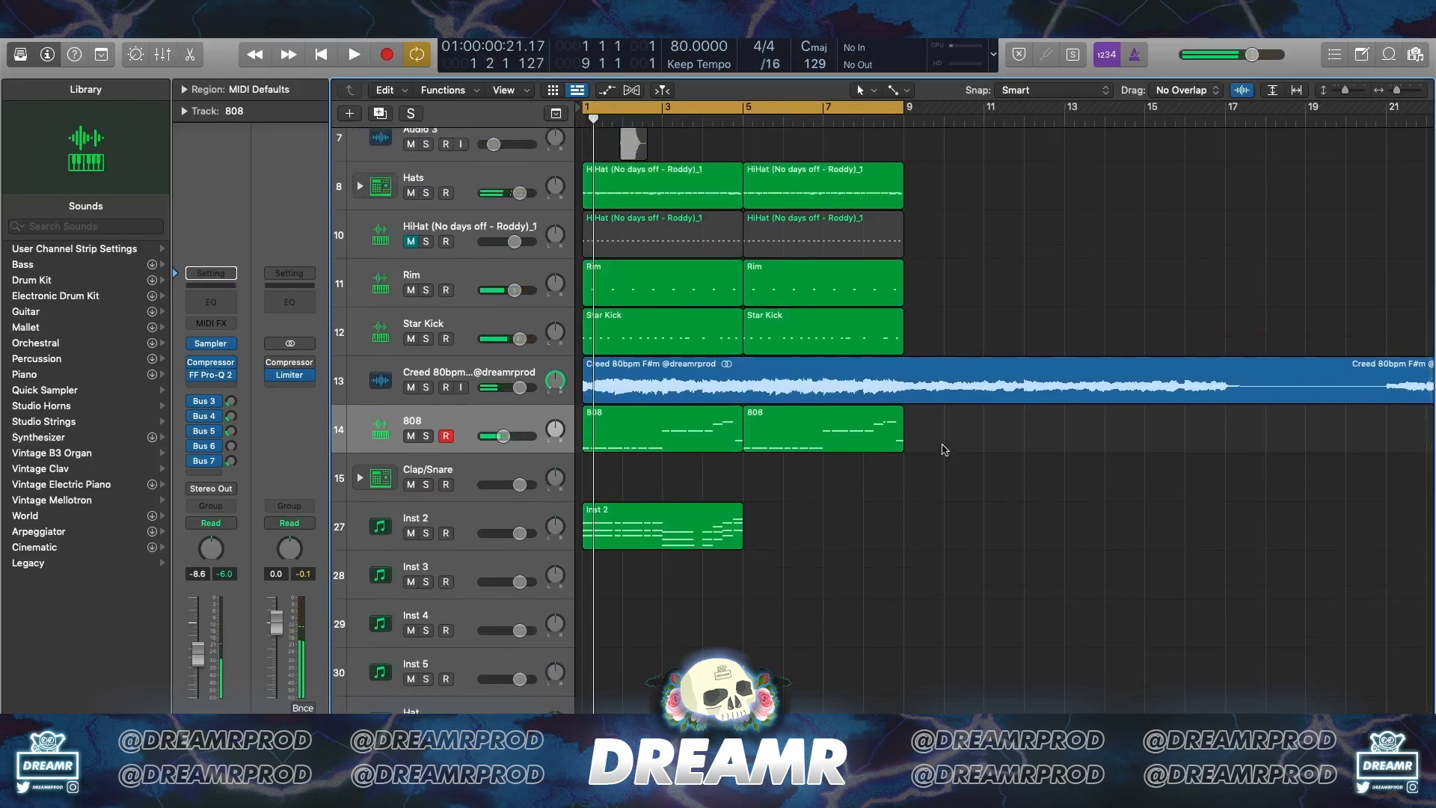
Move all the hi-hat, rim, kick, Creed audio and 808 regions so they start at bar 9
{"action": "left_click", "coordinate": [944, 447], "text": "ctrl+alt"}
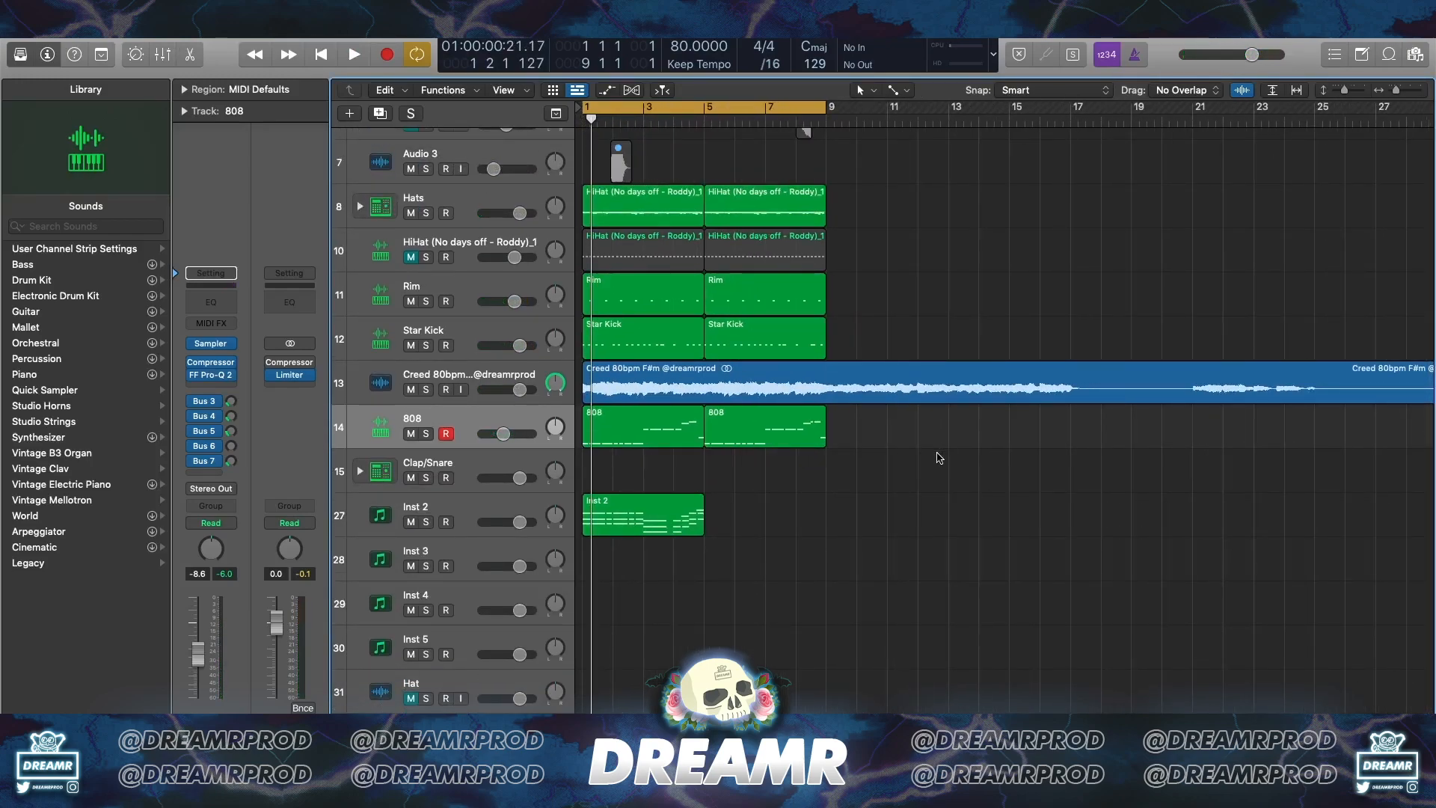
{"action": "key", "text": "super+Down"}
{"action": "key", "text": "super+Down"}
{"action": "scroll", "coordinate": [939, 459], "scroll_direction": "up", "scroll_amount": 3}
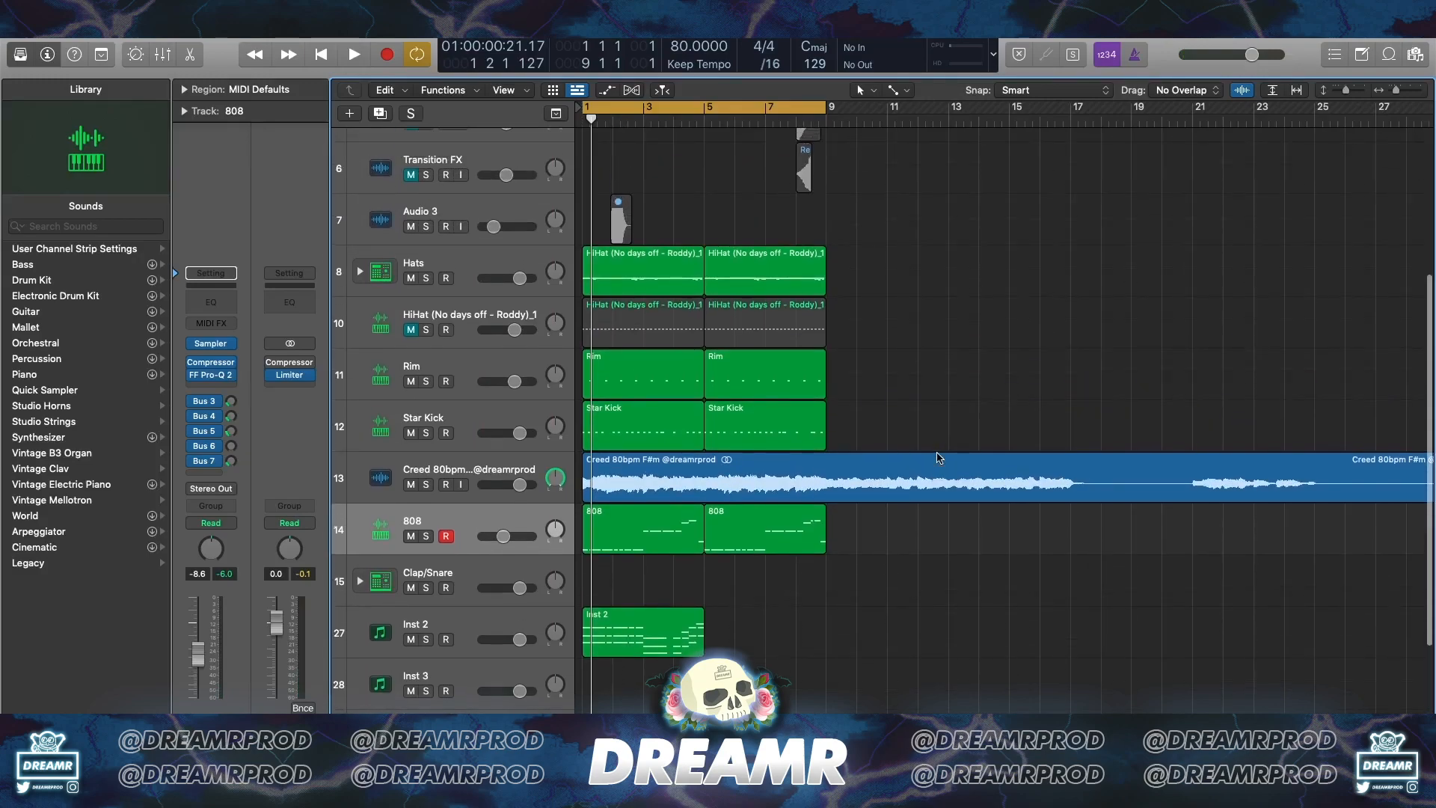
{"action": "left_click_drag", "start_coordinate": [903, 290], "coordinate": [862, 523]}
{"action": "left_click", "coordinate": [762, 519], "text": "ctrl+alt"}
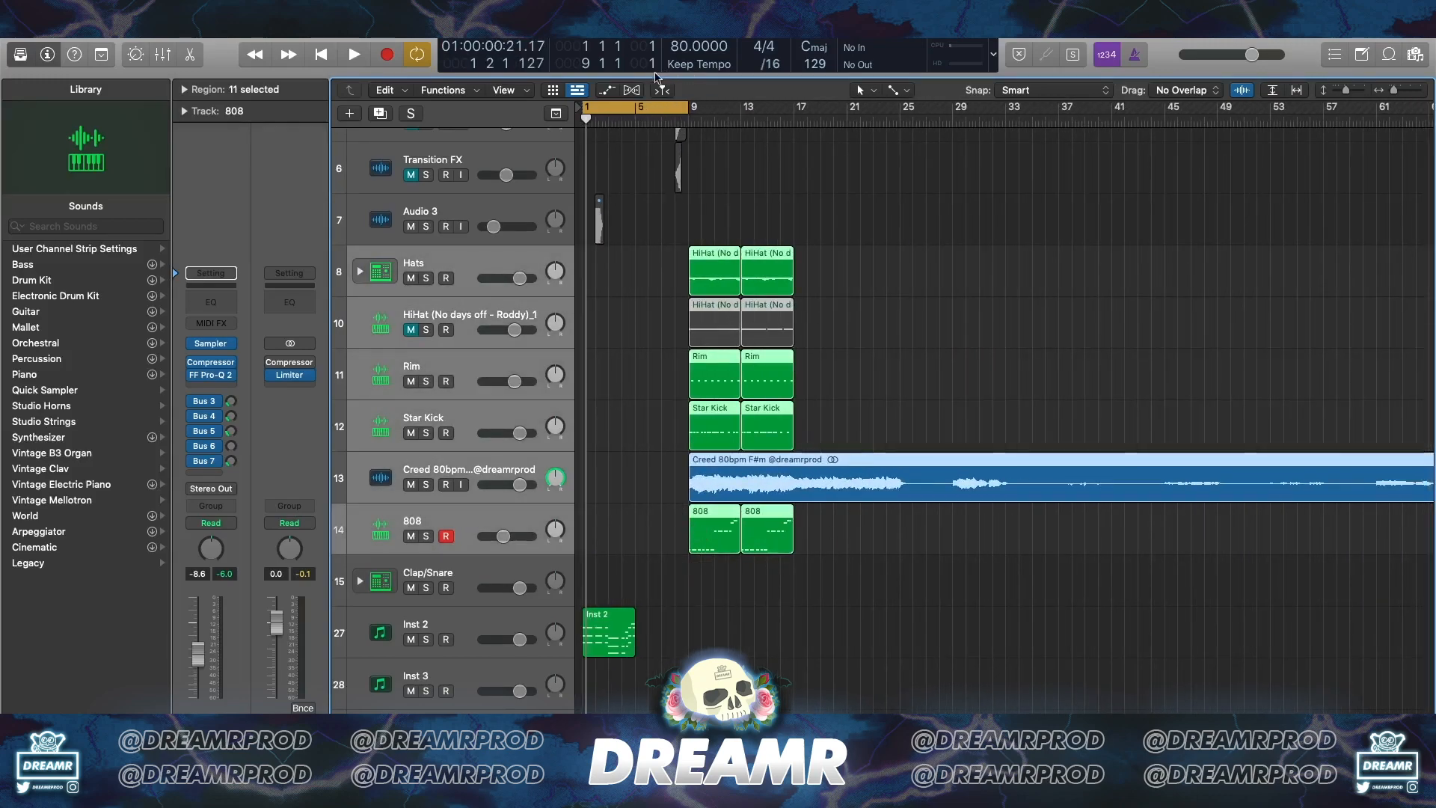
{"action": "left_click", "coordinate": [771, 144]}
Split the Creed audio region at bar 17 and copy its bars 9 to 17 section to bar 1
{"action": "left_click", "coordinate": [798, 122]}
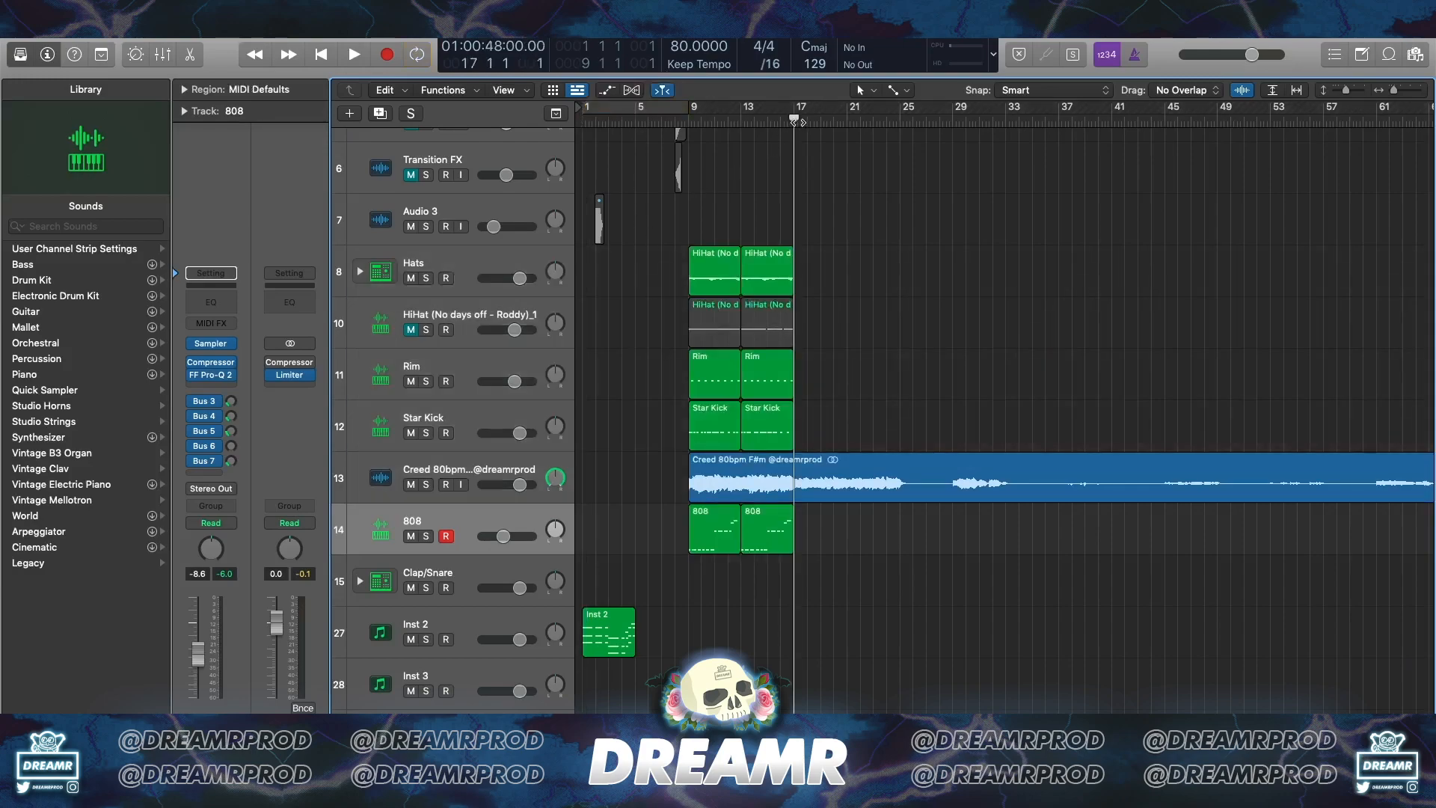
{"action": "left_click", "coordinate": [857, 496]}
{"action": "key", "text": "super+t"}
{"action": "left_click_drag", "start_coordinate": [749, 484], "coordinate": [620, 487]}
Play the copied Creed intro section from bar 1 and stop playback
{"action": "key", "text": "space"}
{"action": "left_click", "coordinate": [639, 345]}
{"action": "key", "text": "space"}
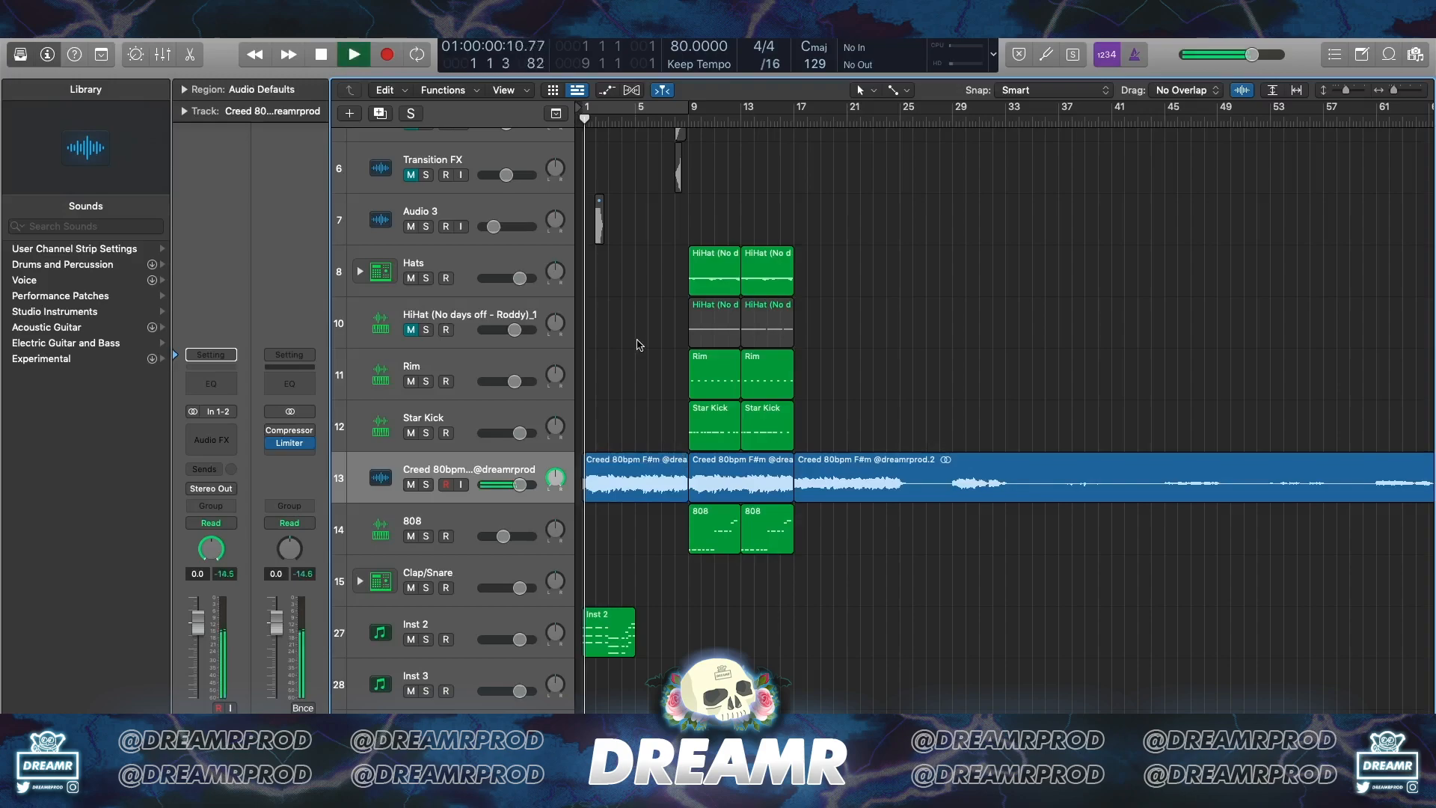
{"action": "key", "text": "space"}
Insert FF Pro-Q 2 on the Creed track, load the Low Cut Brickwall preset and set its cutoff to about 127 Hz
{"action": "left_click", "coordinate": [211, 430]}
{"action": "mouse_move", "coordinate": [213, 467]}
{"action": "left_click", "coordinate": [336, 460]}
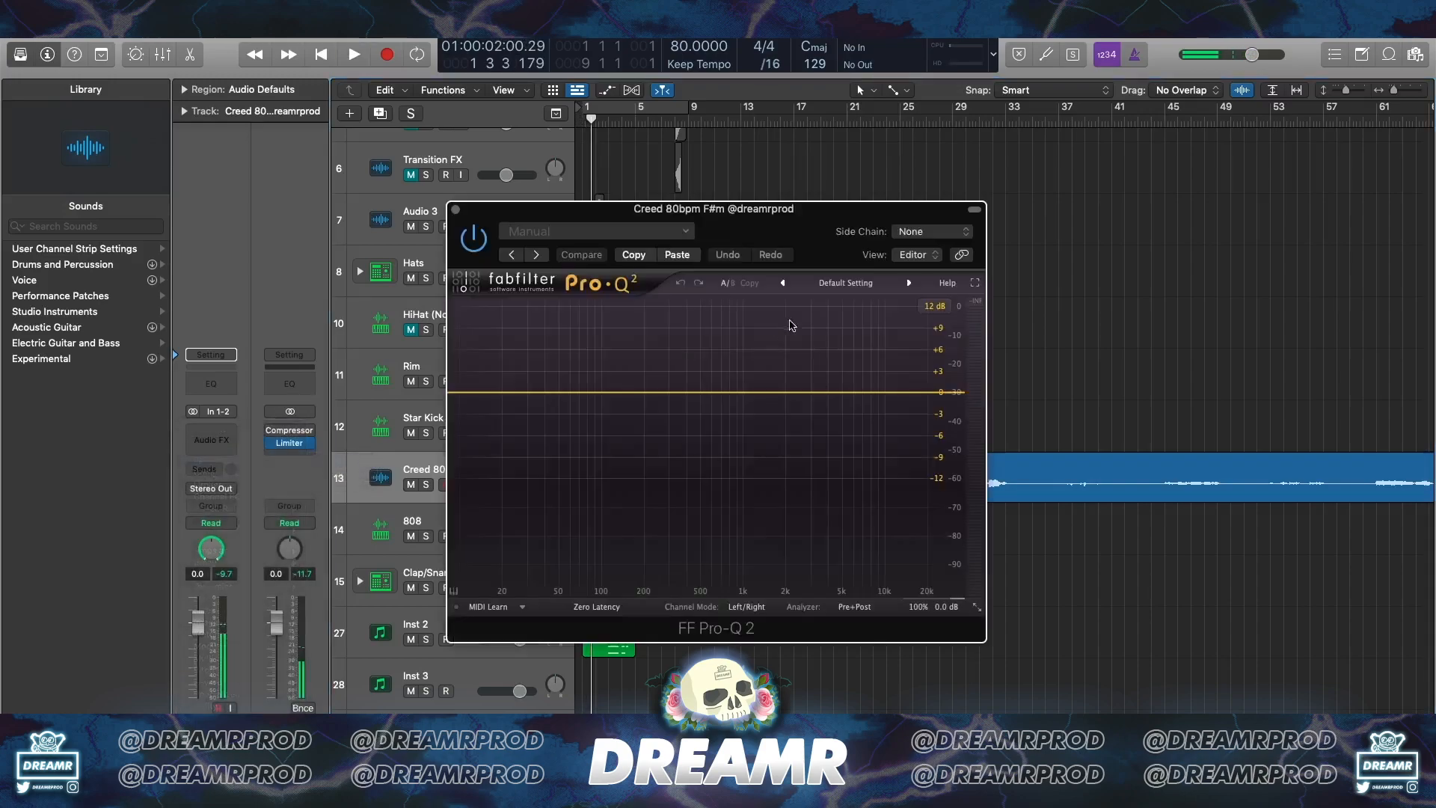
{"action": "left_click", "coordinate": [847, 297]}
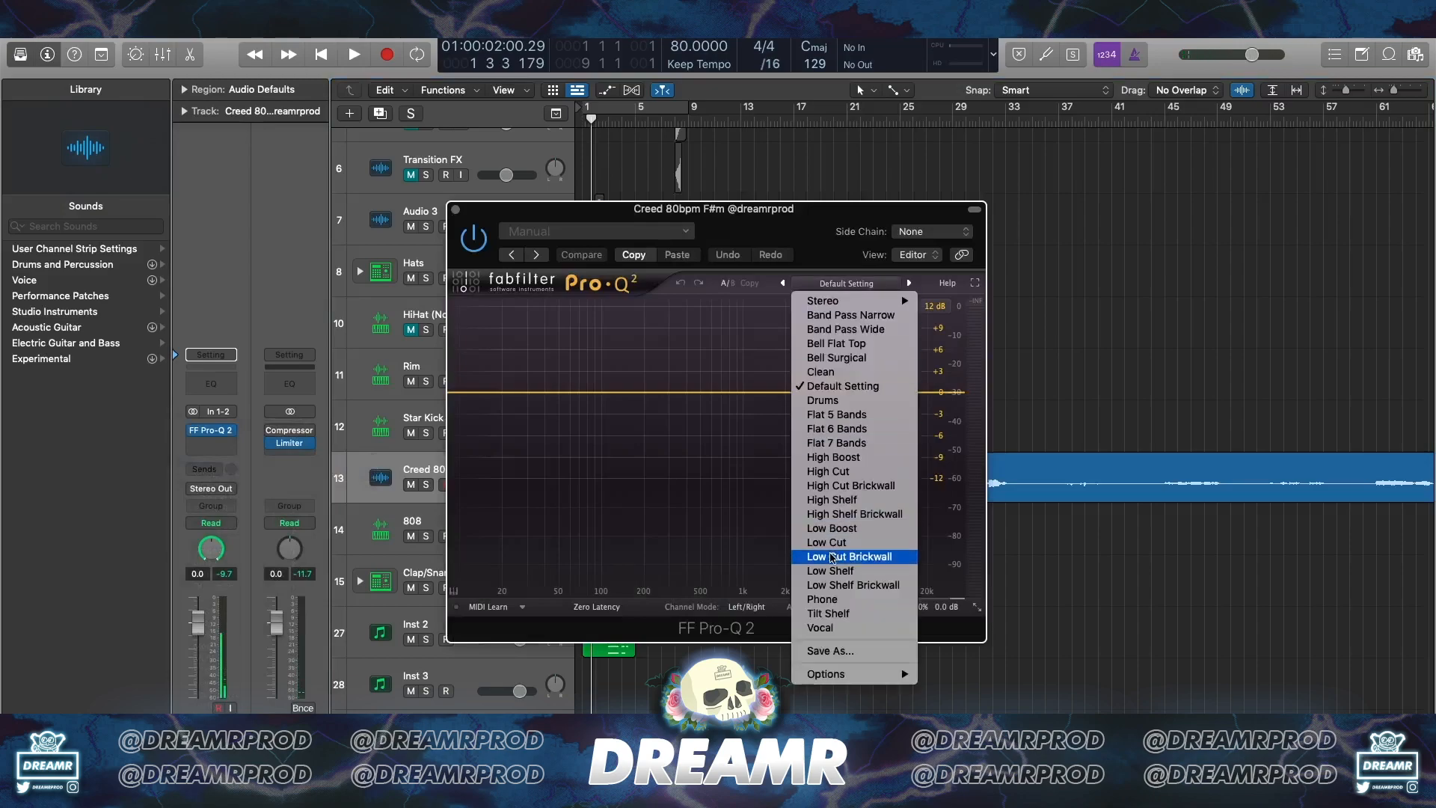
{"action": "left_click", "coordinate": [840, 552]}
{"action": "left_click_drag", "start_coordinate": [559, 393], "coordinate": [617, 415]}
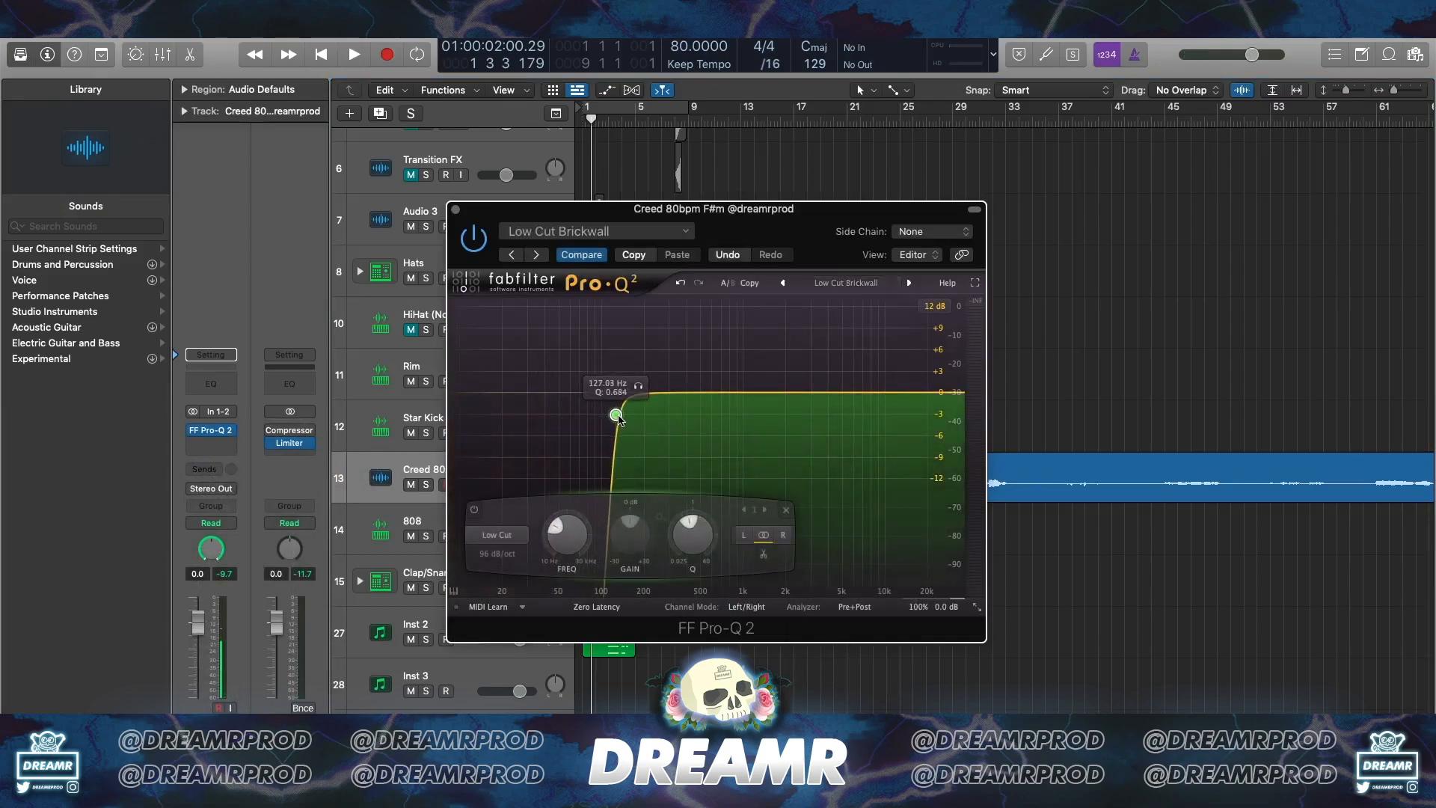
Solo the Creed track, play it from bar 1, raise the Pro-Q 2 low cut to about 153 Hz and close the plug-in
{"action": "key", "text": "s"}
{"action": "key", "text": "Return"}
{"action": "key", "text": "space"}
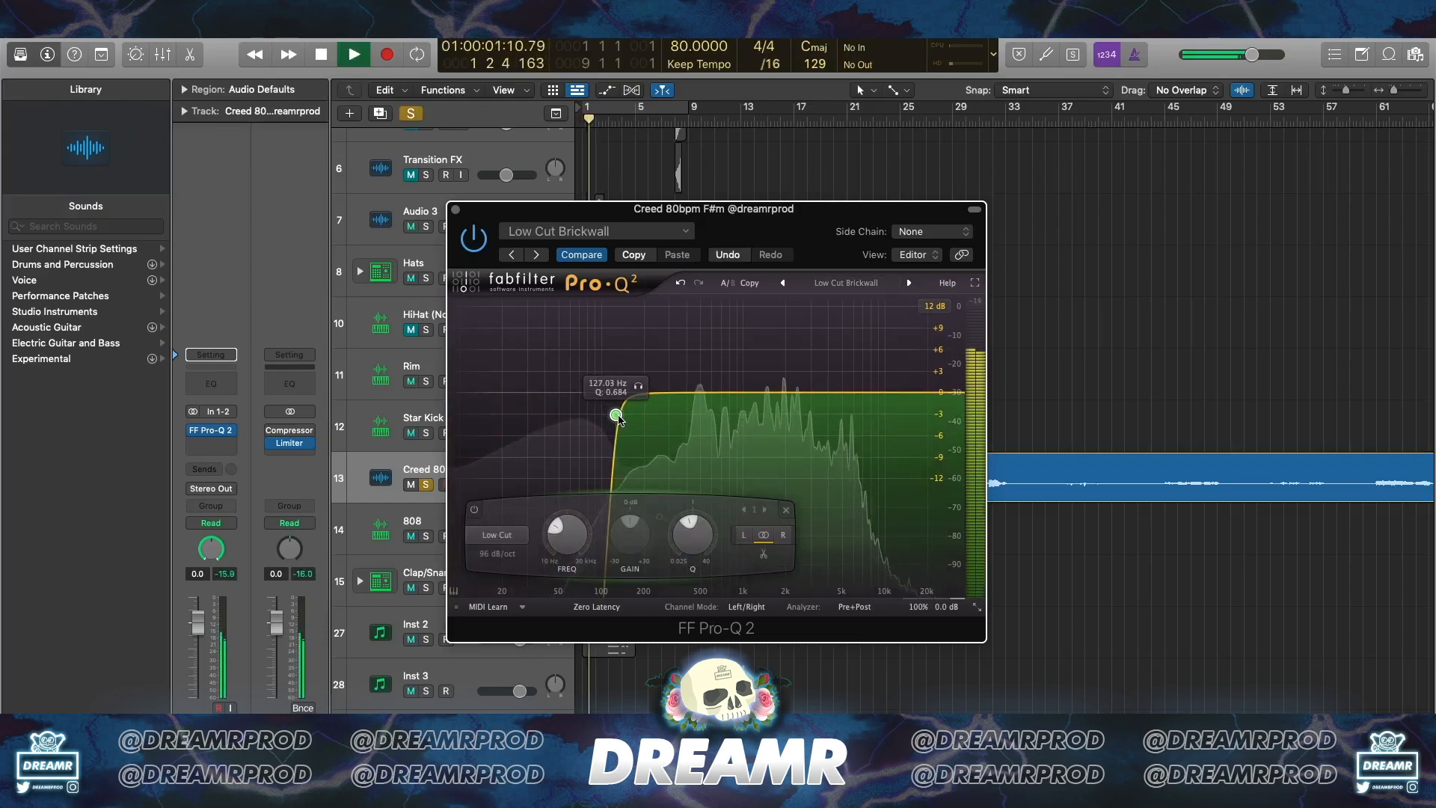
{"action": "mouse_move", "coordinate": [616, 415]}
{"action": "left_mouse_down"}
{"action": "mouse_move", "coordinate": [557, 414]}
{"action": "mouse_move", "coordinate": [578, 396]}
{"action": "mouse_move", "coordinate": [638, 401]}
{"action": "mouse_move", "coordinate": [629, 416]}
{"action": "left_mouse_up"}
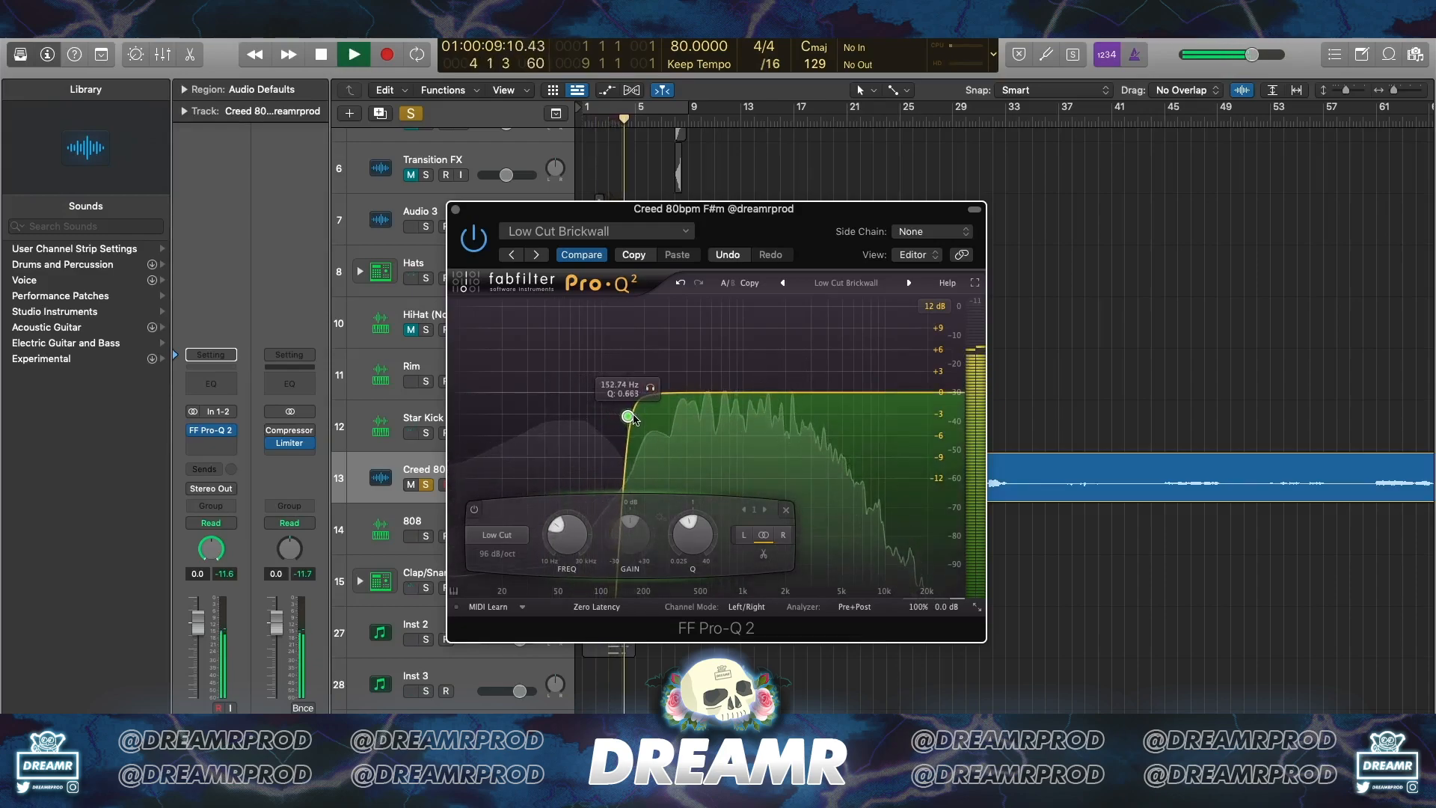
{"action": "left_click", "coordinate": [455, 209]}
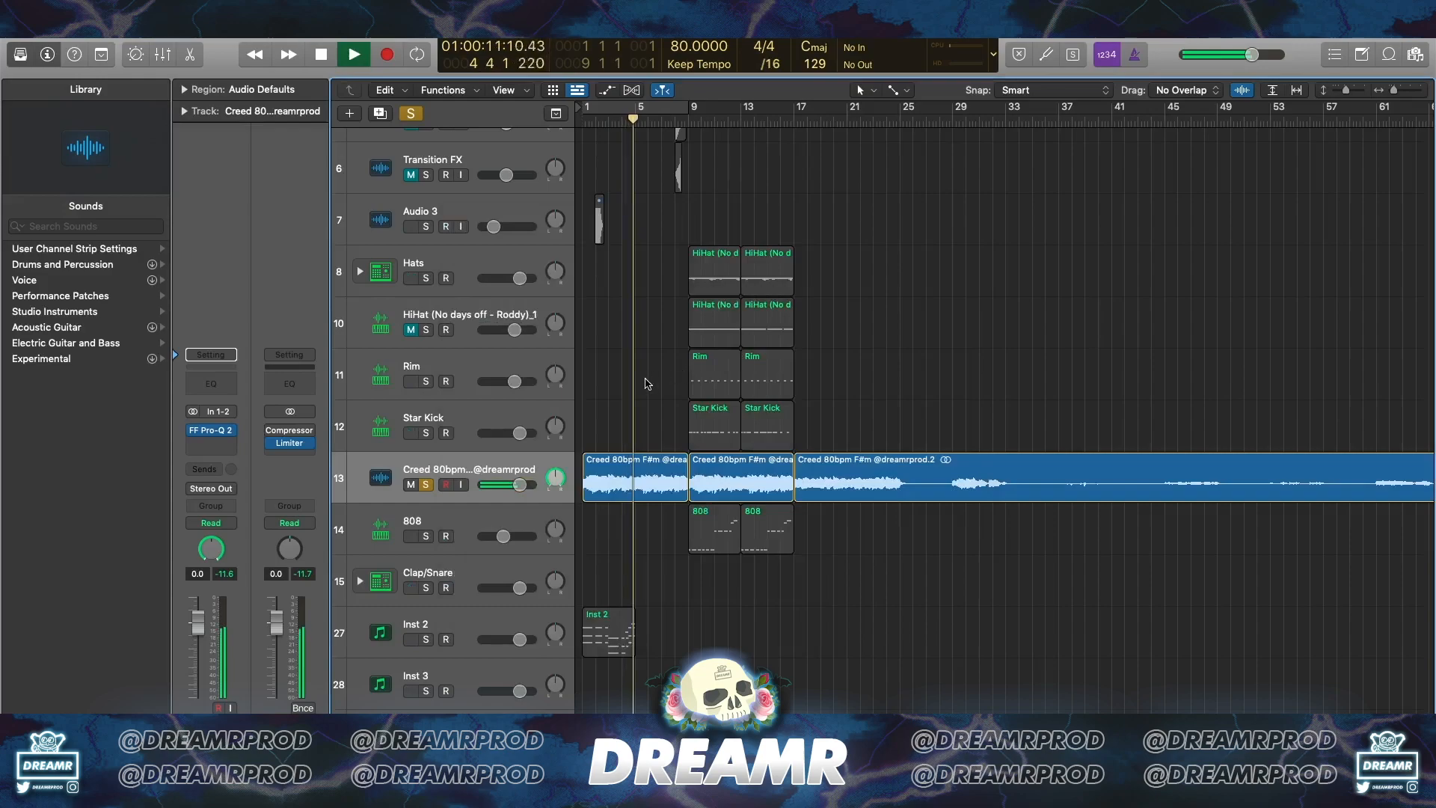
Unsolo the Creed track, add an audio track with the same EQ below it and move the bar 1 Creed region there
{"action": "key", "text": "s"}
{"action": "key", "text": "alt+super+a"}
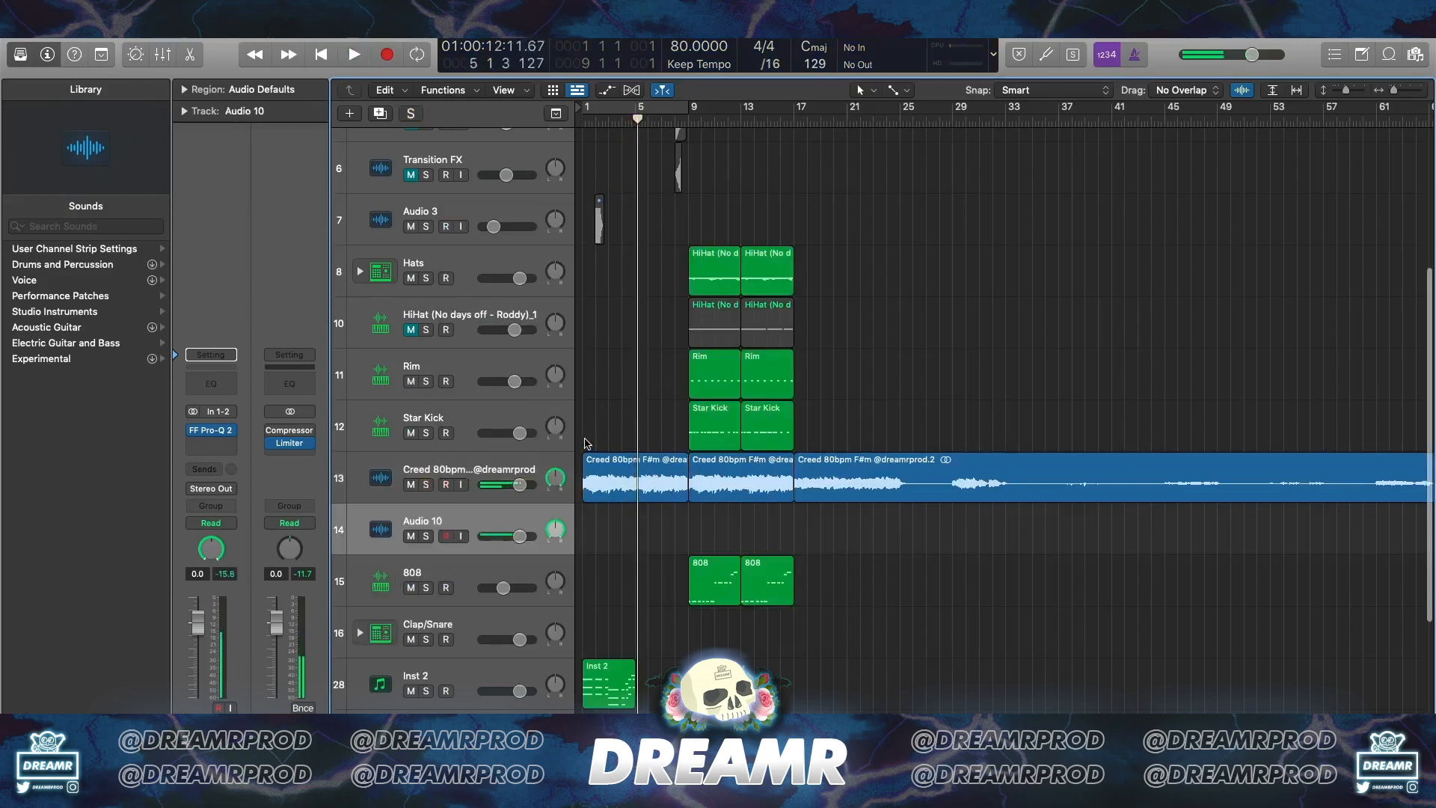
{"action": "left_click_drag", "start_coordinate": [609, 486], "coordinate": [524, 522]}
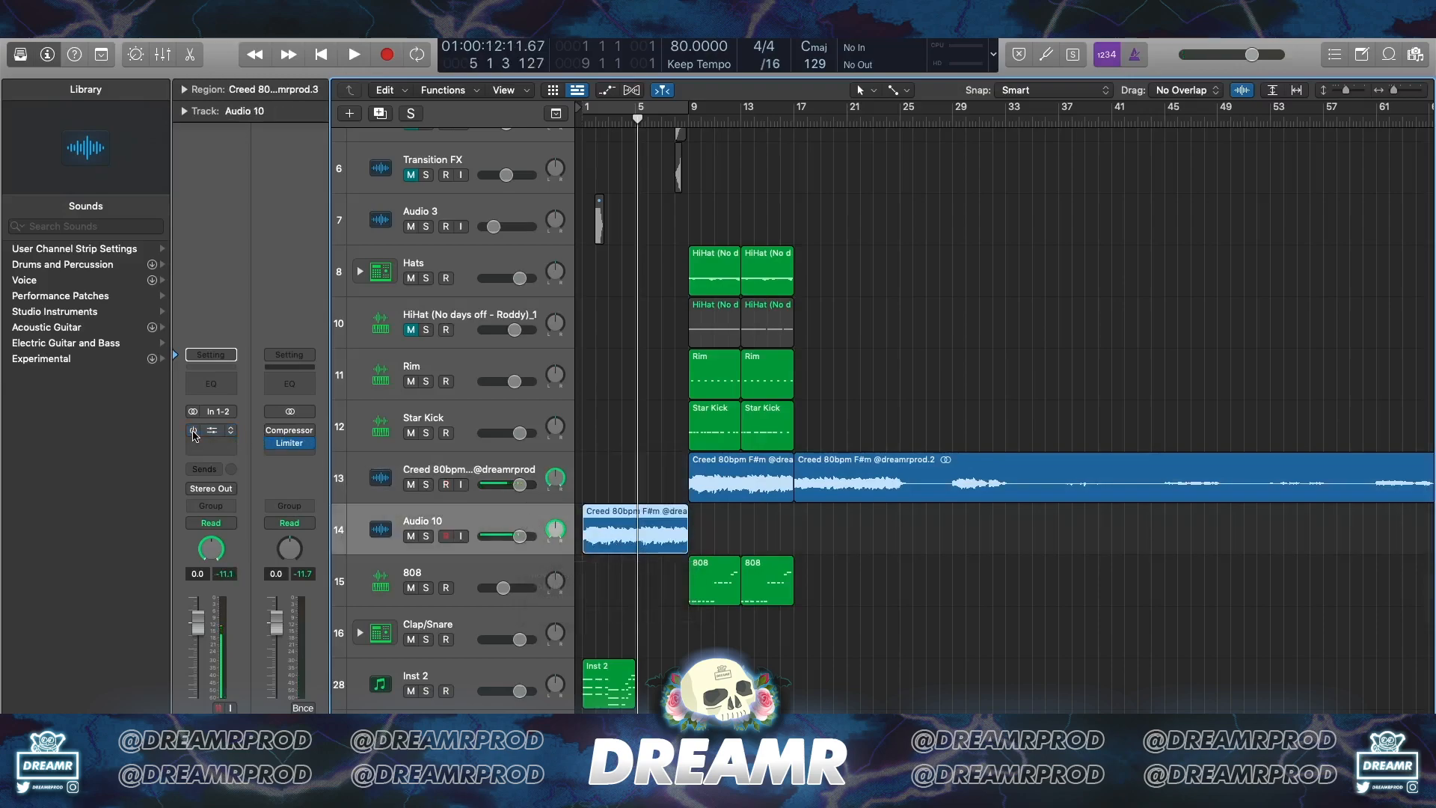
Play the arrangement from bar 1 to hear the Creed intro on its own track
{"action": "key", "text": "Return"}
{"action": "key", "text": "space"}
{"action": "left_click", "coordinate": [651, 414]}
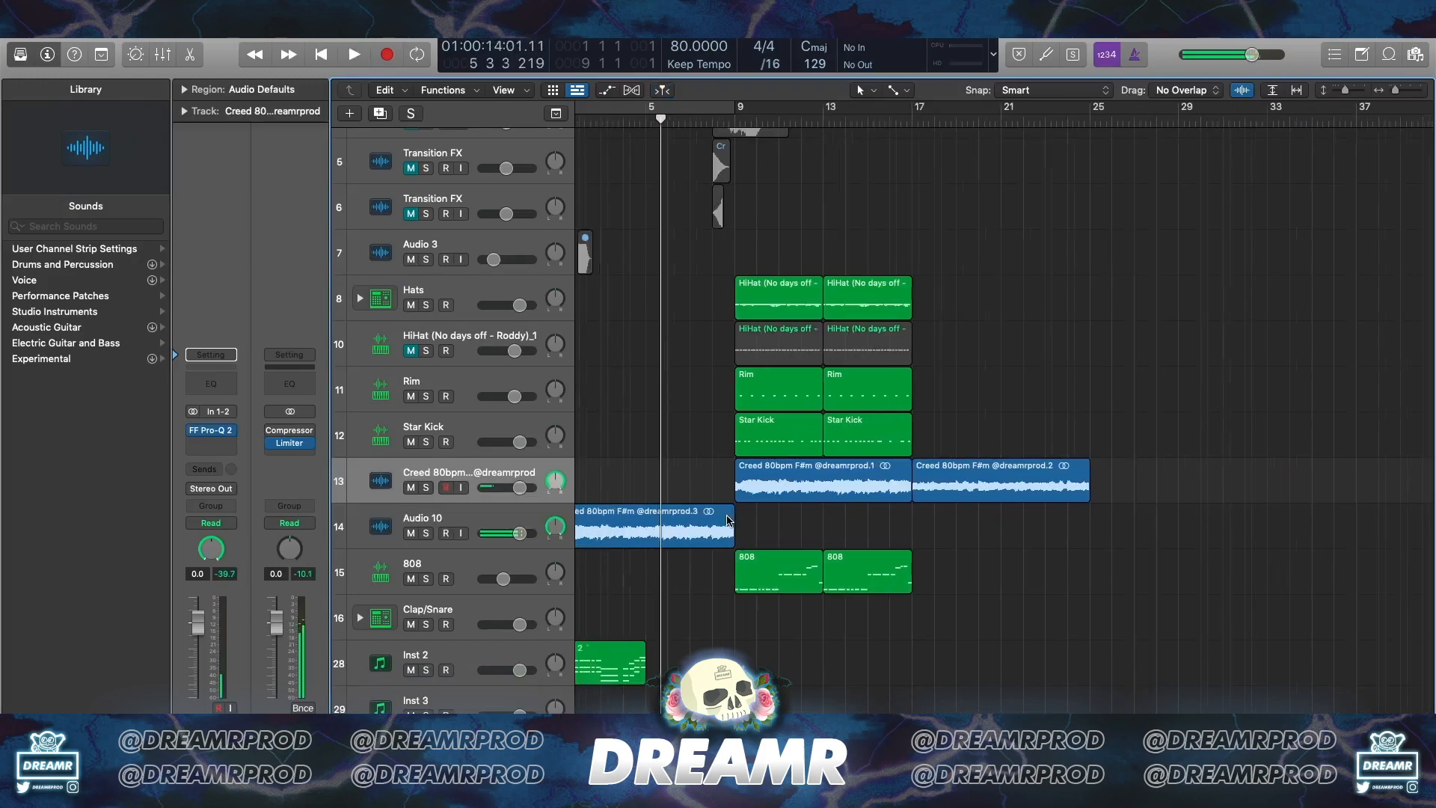
Copy a Rim region to bar 5, shorten it to end before bar 9, and play from bar 3
{"action": "scroll", "coordinate": [799, 522], "scroll_direction": "down", "scroll_amount": 2}
{"action": "left_click_drag", "start_coordinate": [755, 400], "coordinate": [719, 410]}
{"action": "left_click", "coordinate": [621, 121]}
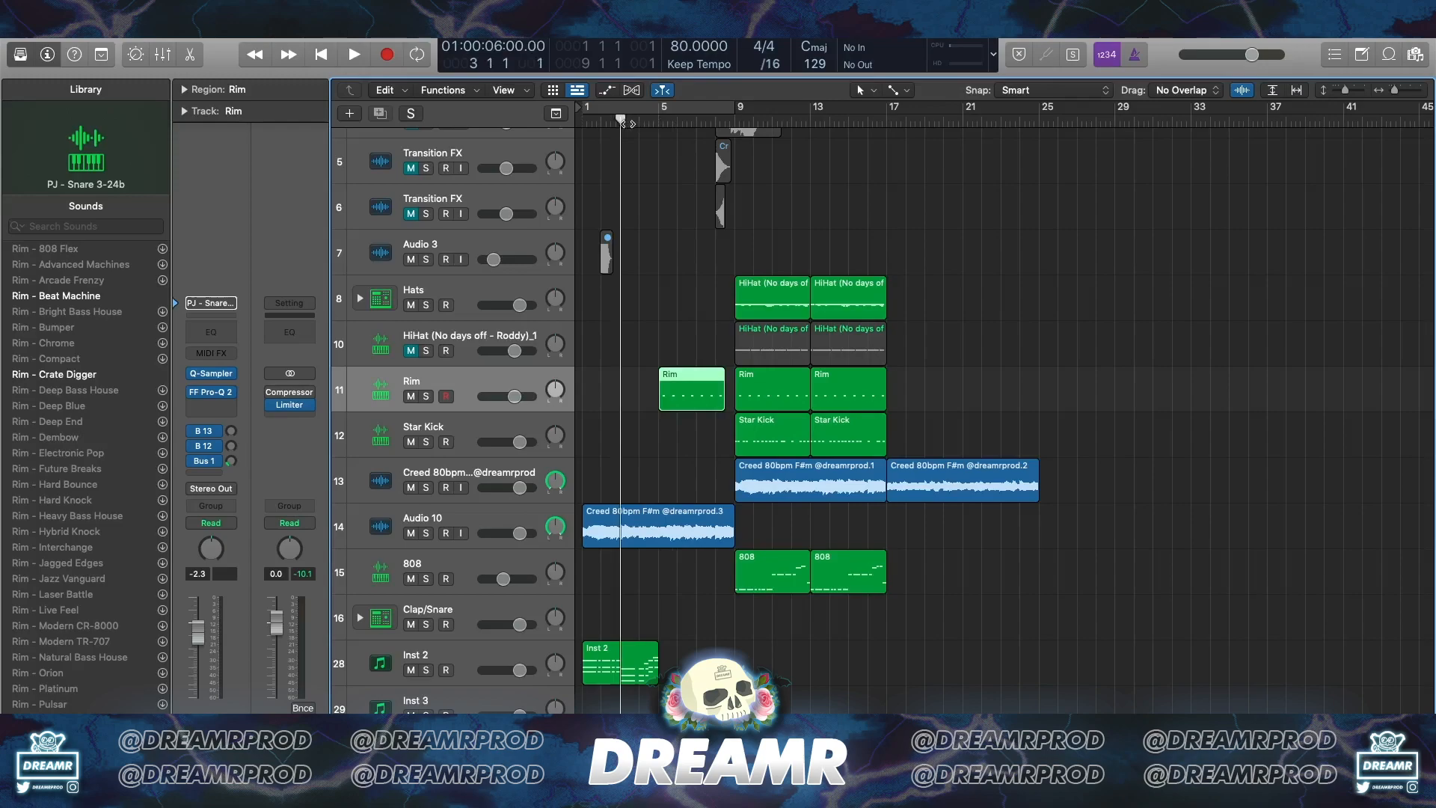
{"action": "left_click", "coordinate": [641, 237]}
{"action": "key", "text": "space"}
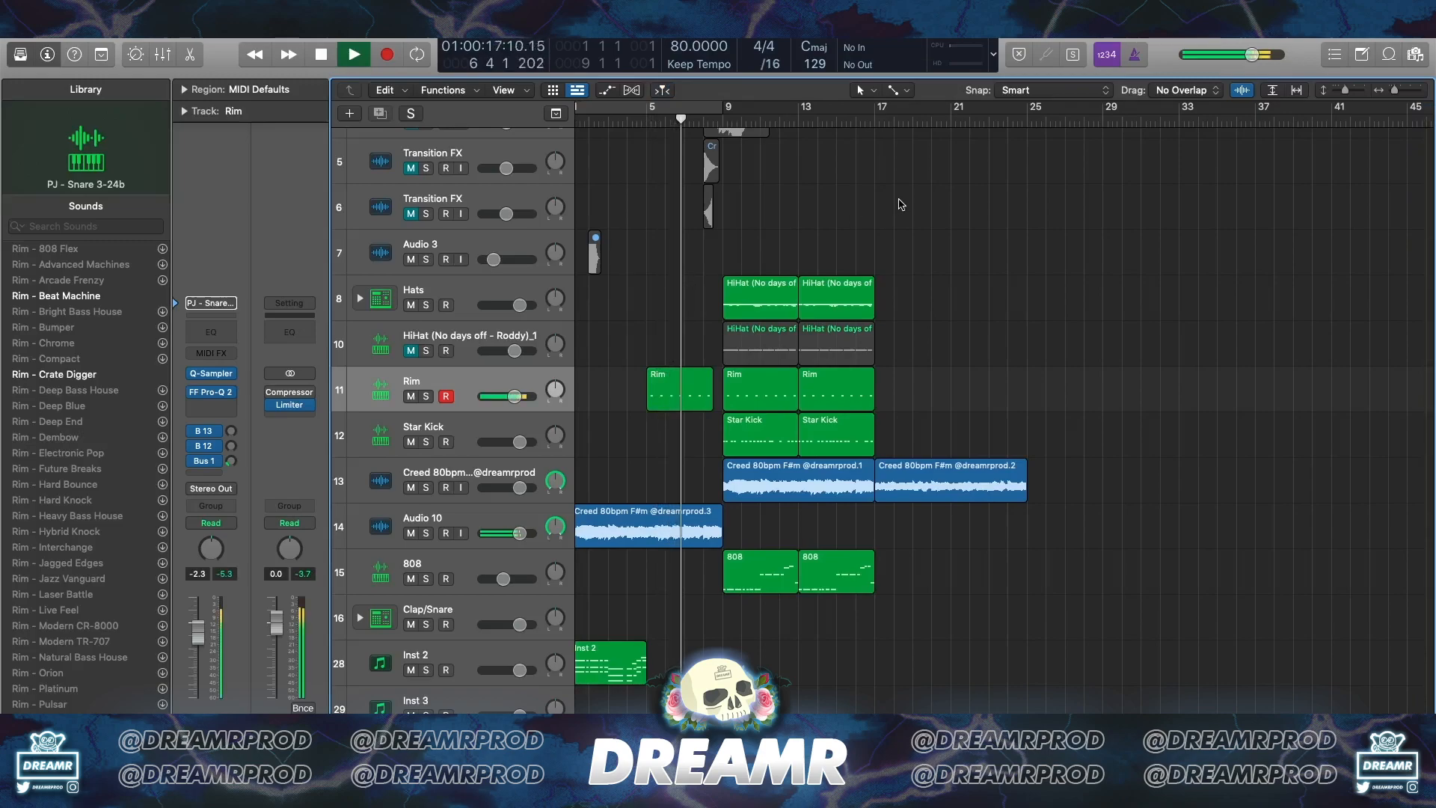
Repeat the Hats, HiHat, Rim, Star Kick and 808 regions from bars 9 to 17 so they also fill bars 17 to 25
{"action": "left_click_drag", "start_coordinate": [949, 267], "coordinate": [762, 434]}
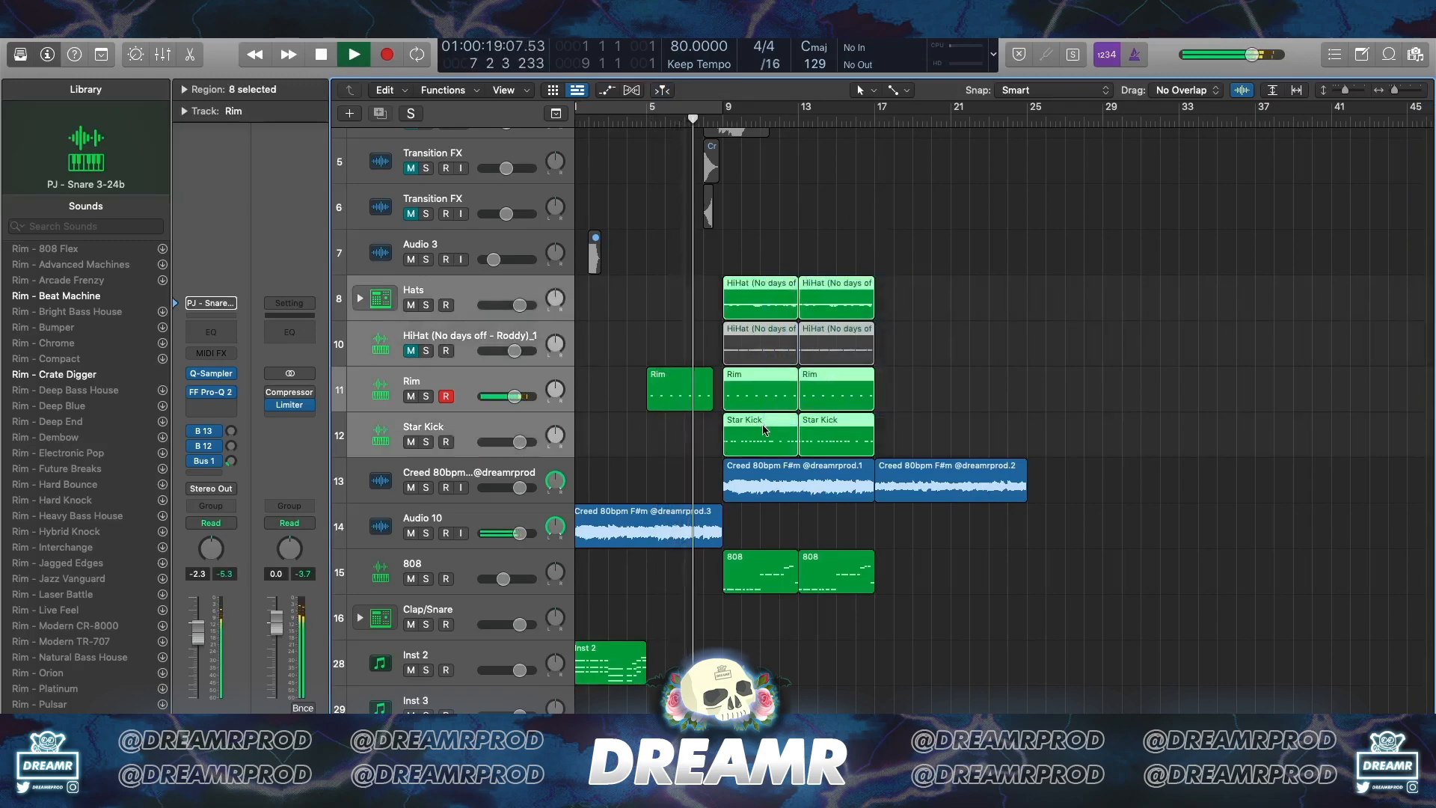
{"action": "key", "text": "super+r"}
{"action": "left_click_drag", "start_coordinate": [948, 540], "coordinate": [778, 611]}
{"action": "key", "text": "super+r"}
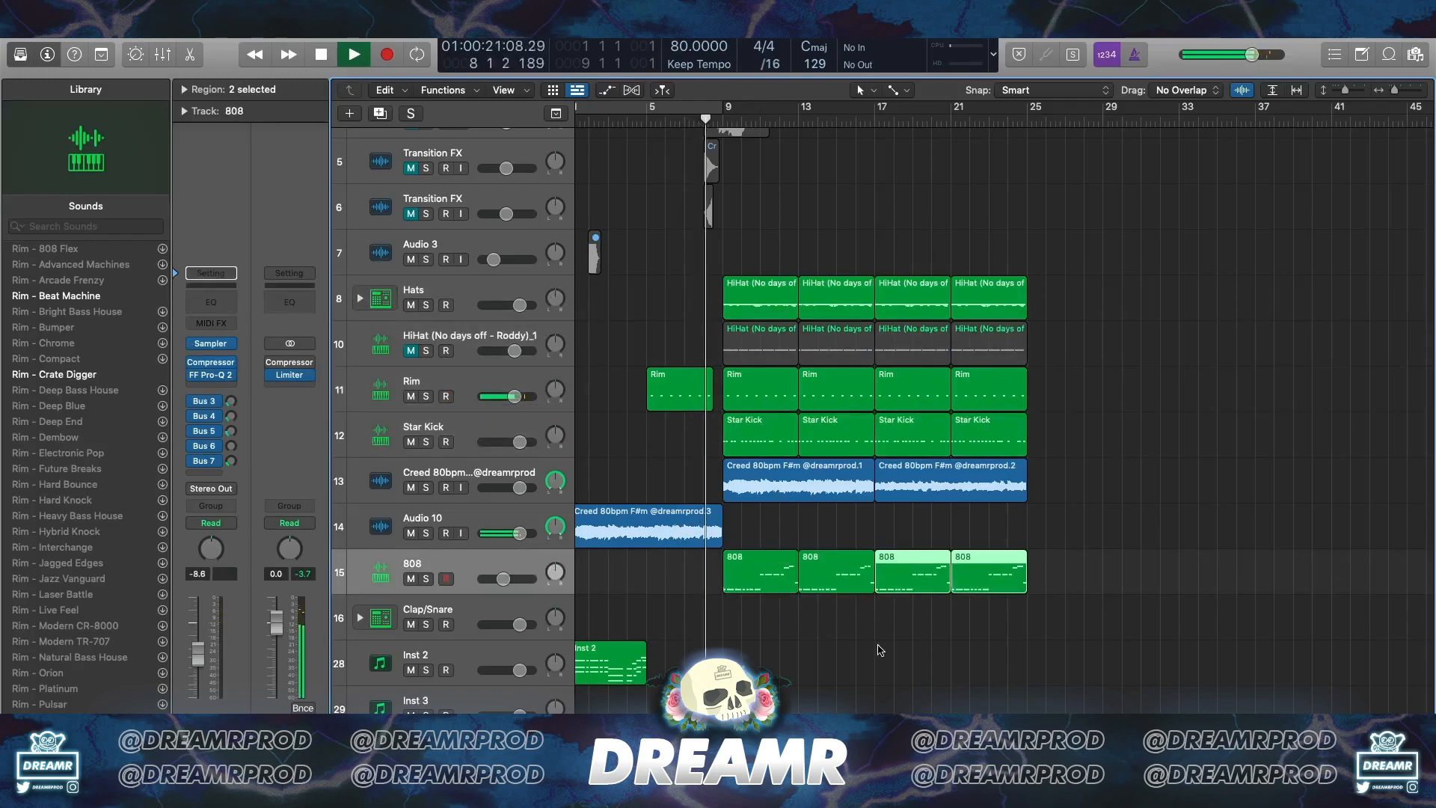
{"action": "left_click", "coordinate": [879, 648]}
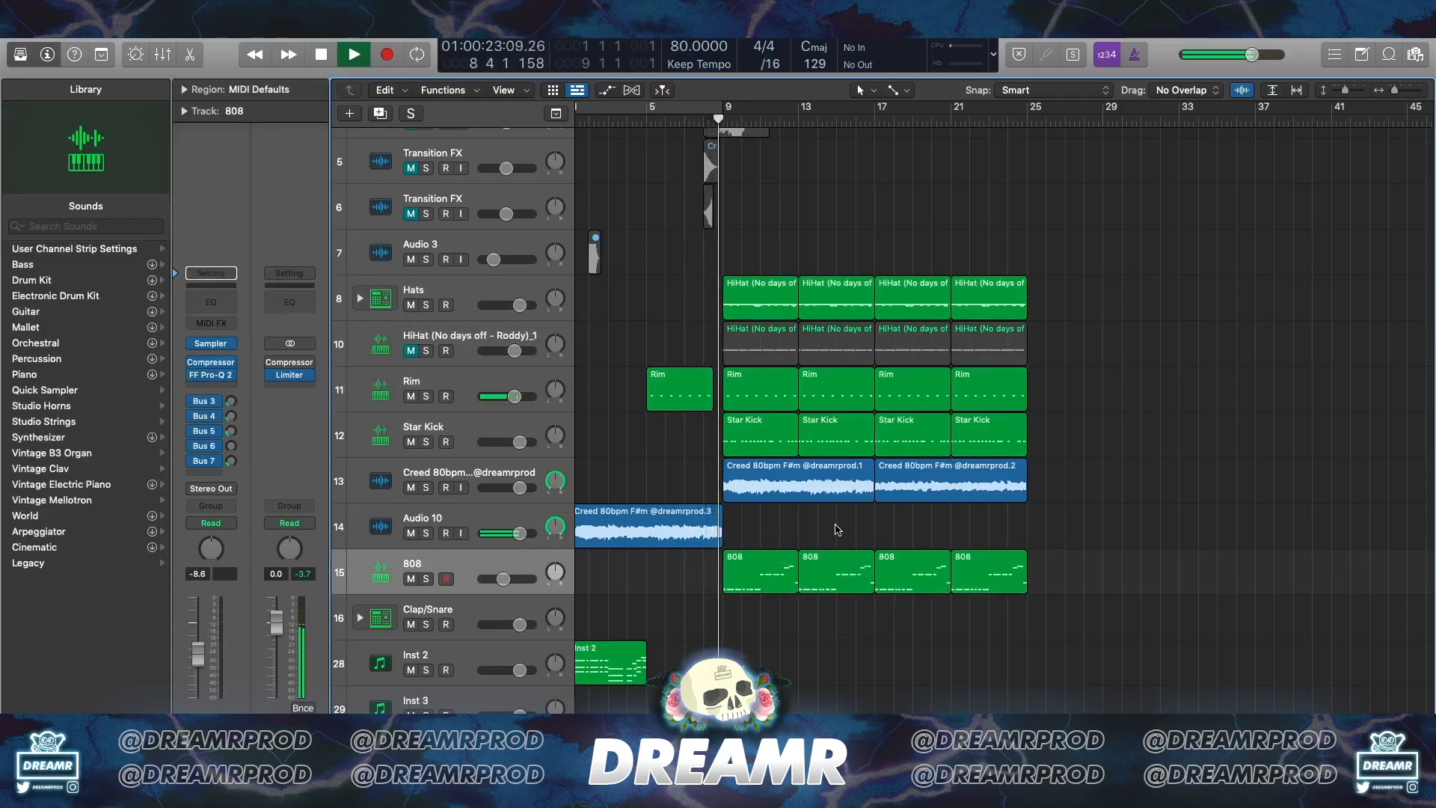
Set the region gain of all three Creed audio regions to +3.0 dB and resume playback to hear the level
{"action": "scroll", "coordinate": [838, 529], "scroll_direction": "up", "scroll_amount": 1}
{"action": "scroll", "coordinate": [838, 530], "scroll_direction": "down", "scroll_amount": 3}
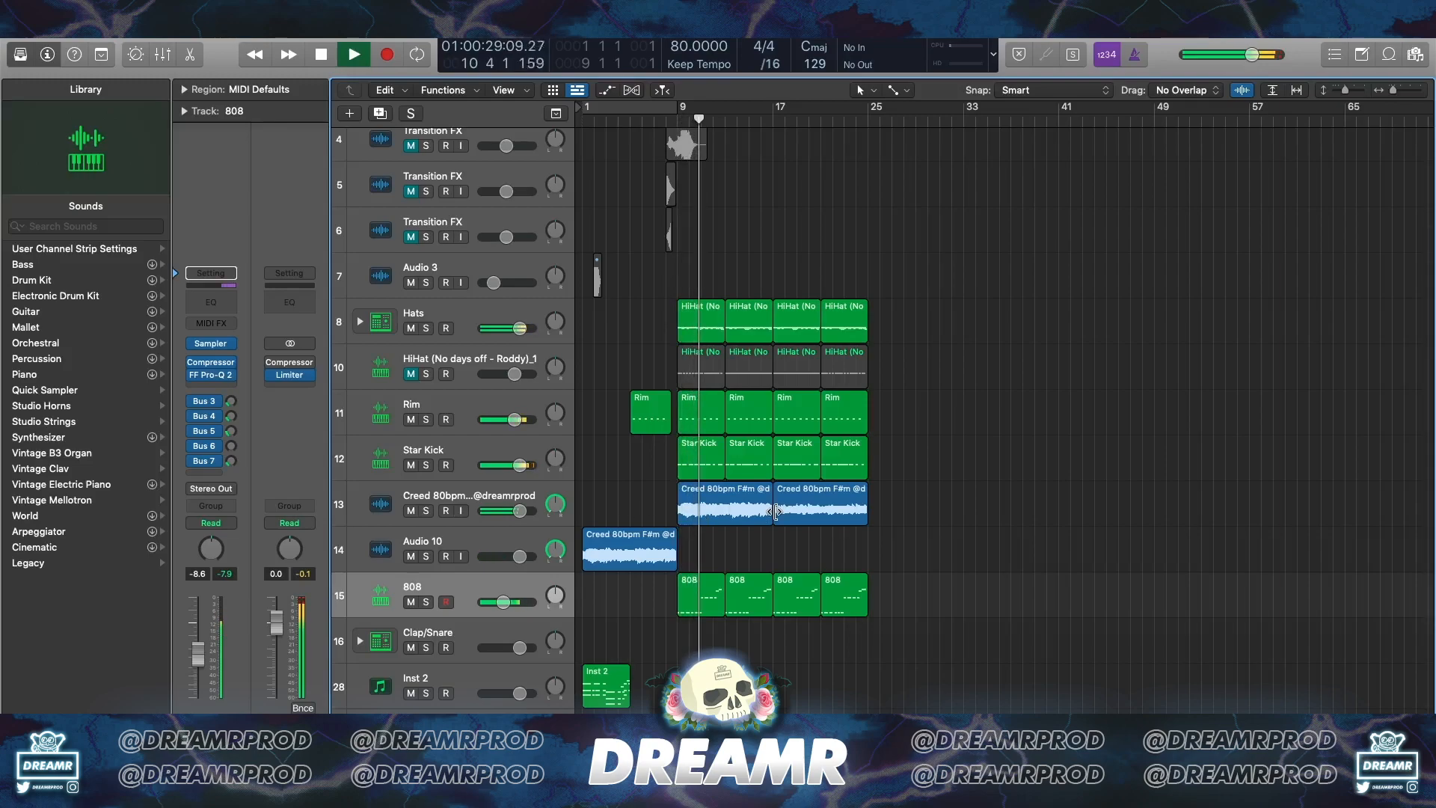
{"action": "left_click", "coordinate": [487, 494]}
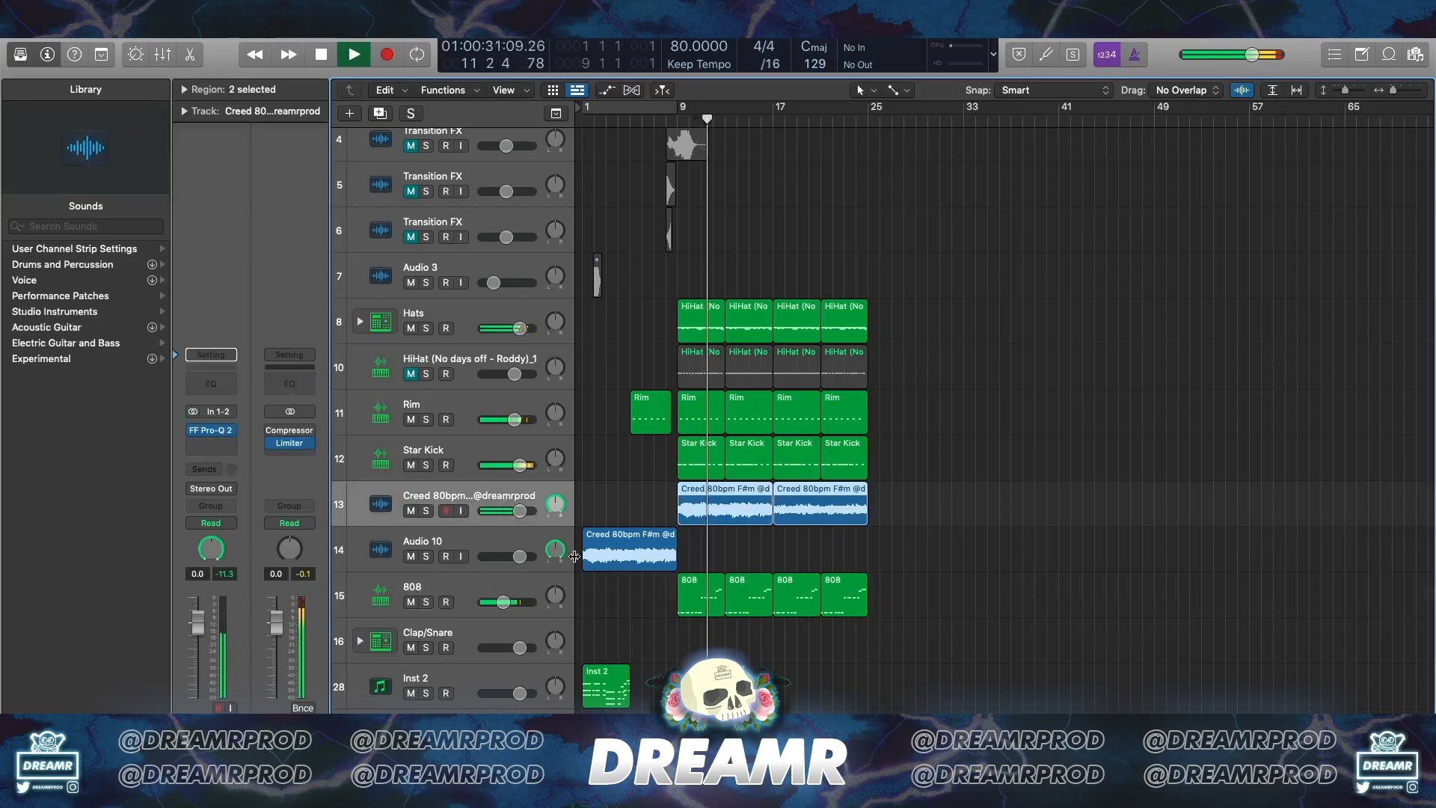
{"action": "left_click", "coordinate": [203, 89]}
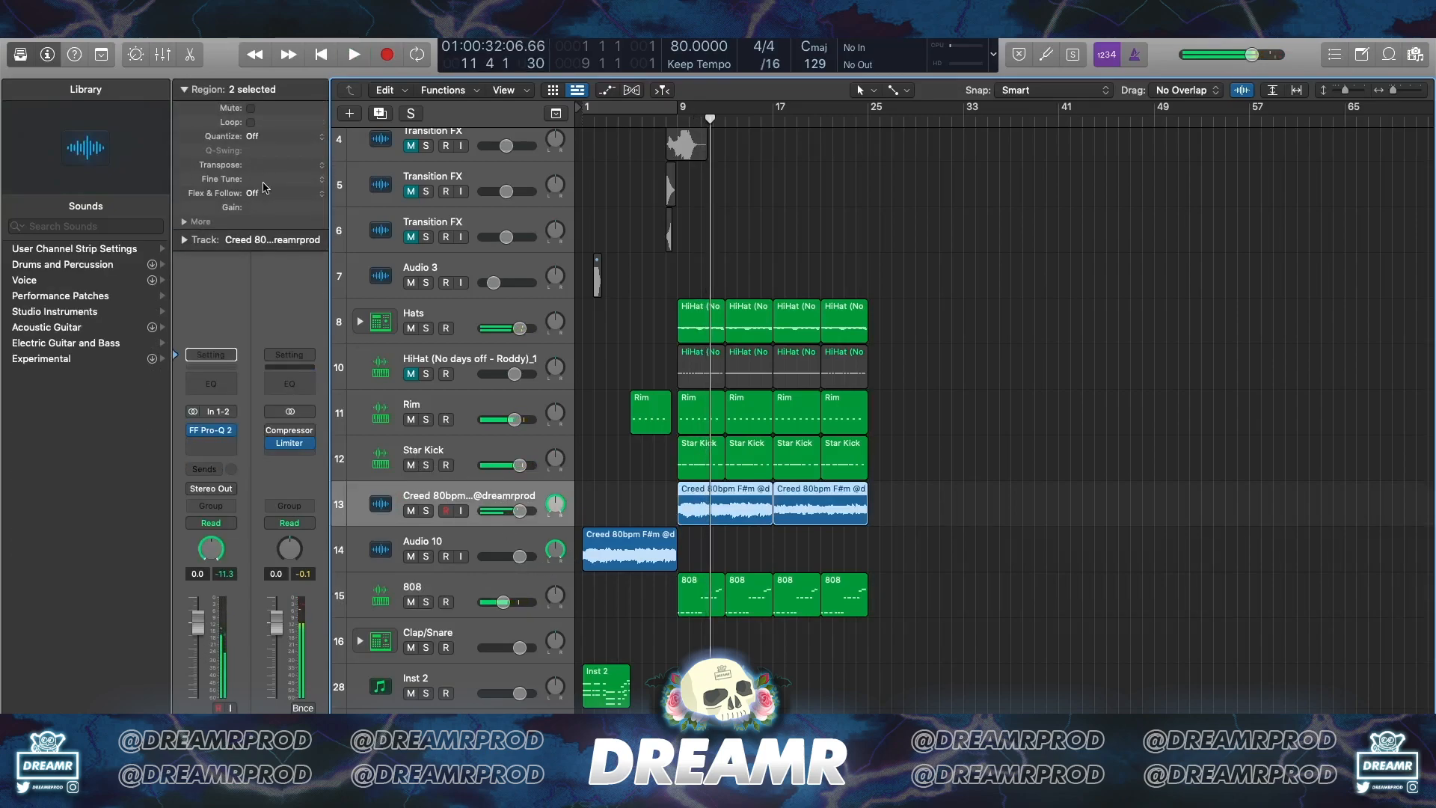
{"action": "left_click", "coordinate": [621, 568], "text": "shift"}
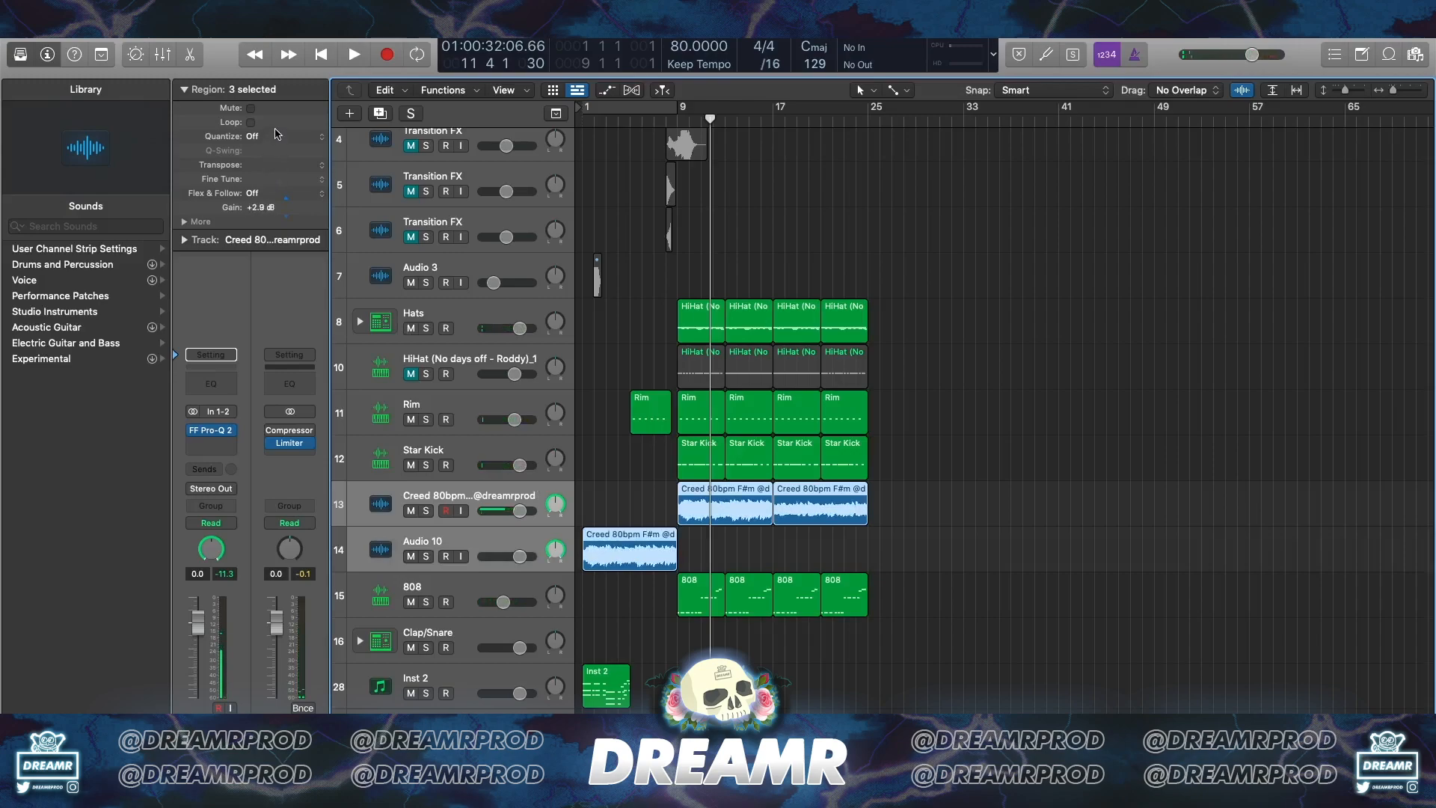
{"action": "key", "text": "space"}
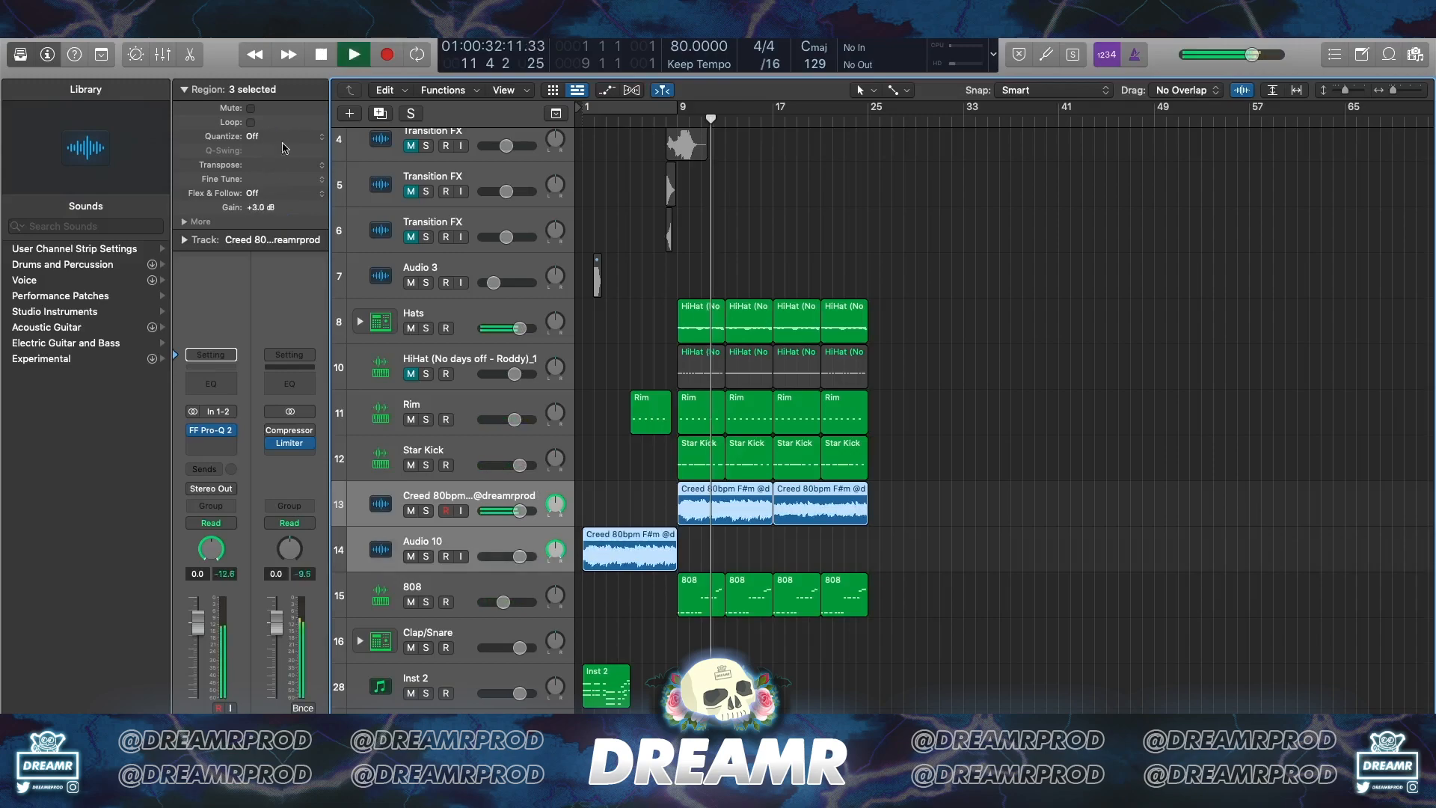
{"action": "left_click", "coordinate": [206, 89]}
{"action": "left_click", "coordinate": [621, 294]}
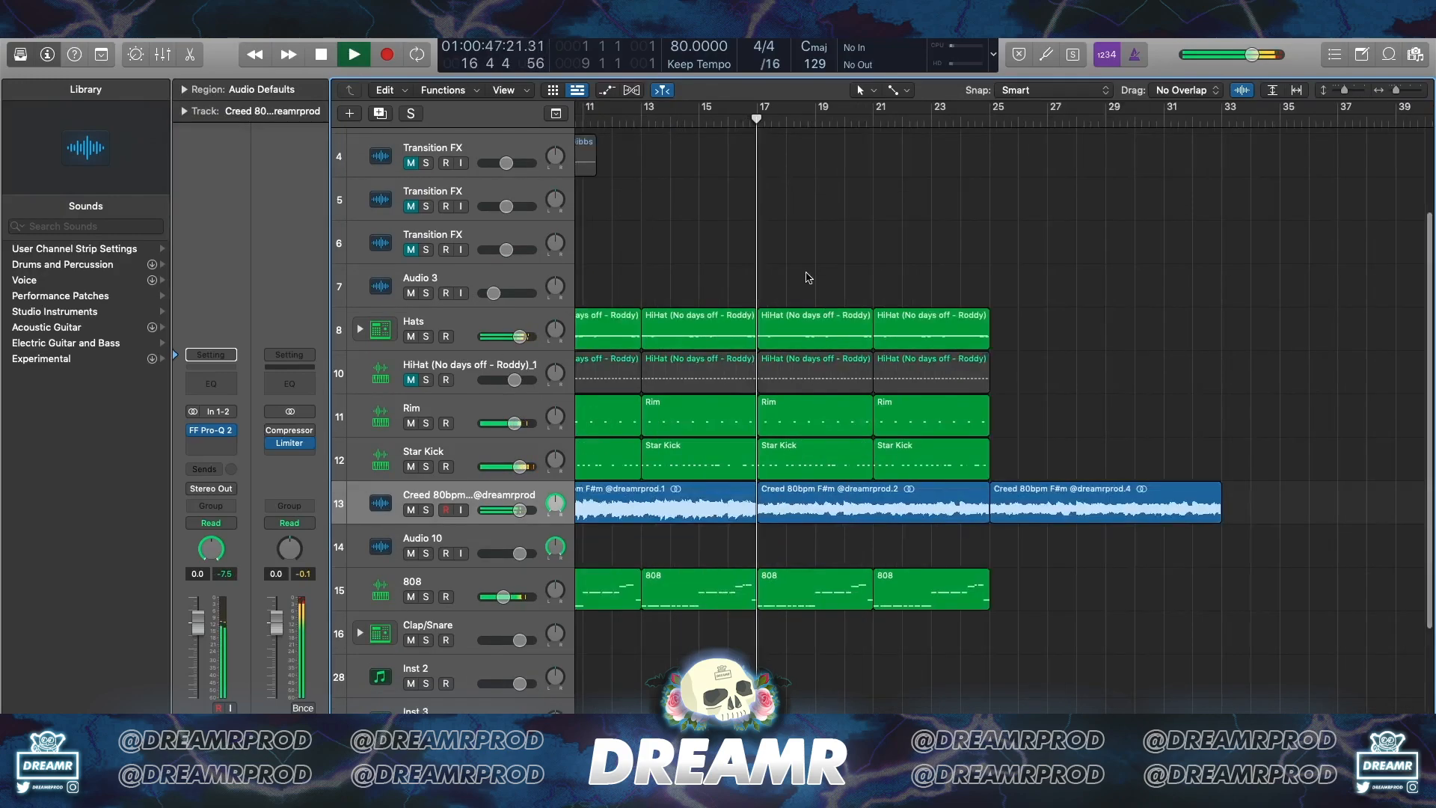
Trim the starts of the Hats, Rim, Star Kick and 808 regions at bar 17 to beat 4, leaving a short drop
{"action": "scroll", "coordinate": [760, 345], "scroll_direction": "up", "scroll_amount": 5}
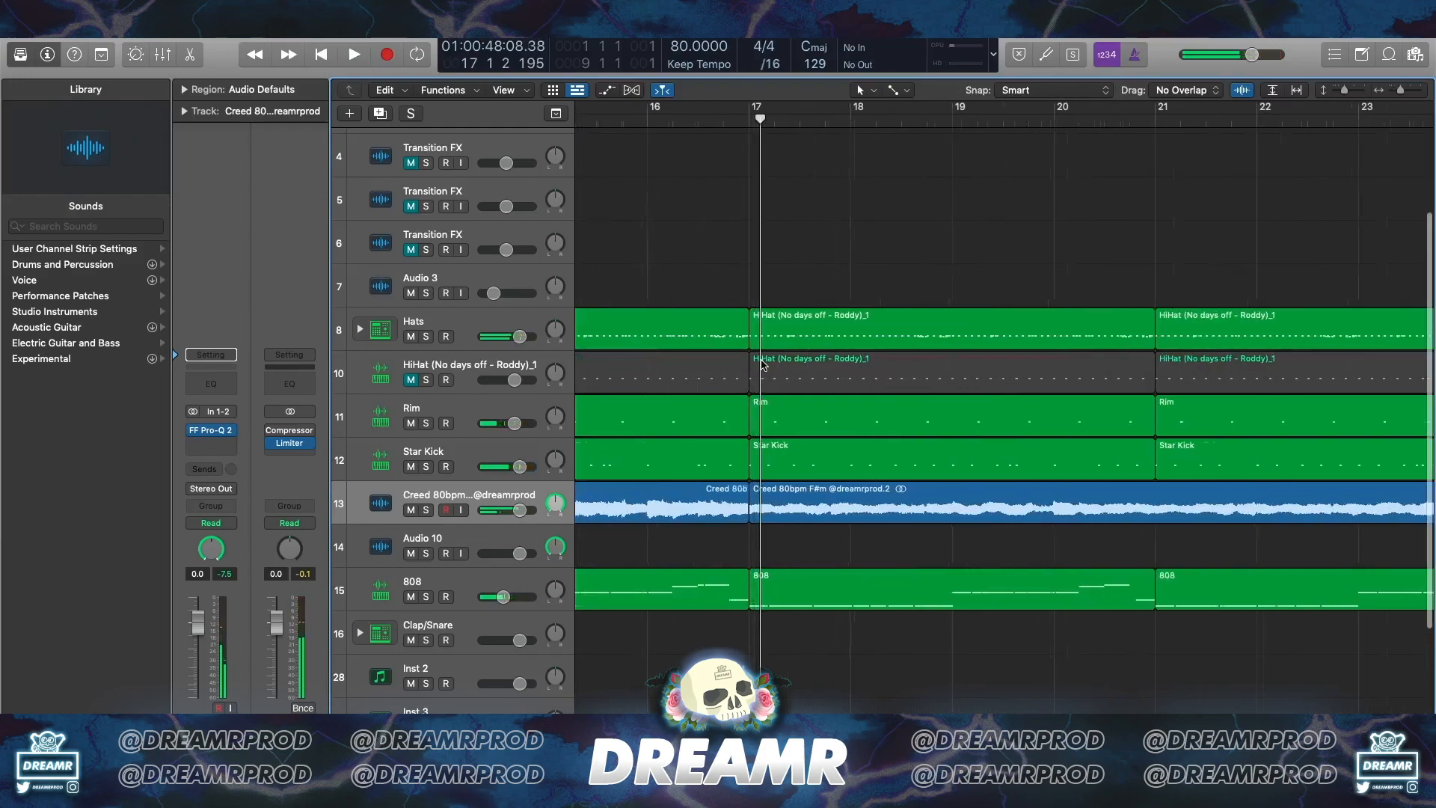
{"action": "left_click_drag", "start_coordinate": [752, 339], "coordinate": [773, 339]}
{"action": "scroll", "coordinate": [724, 451], "scroll_direction": "up", "scroll_amount": 3}
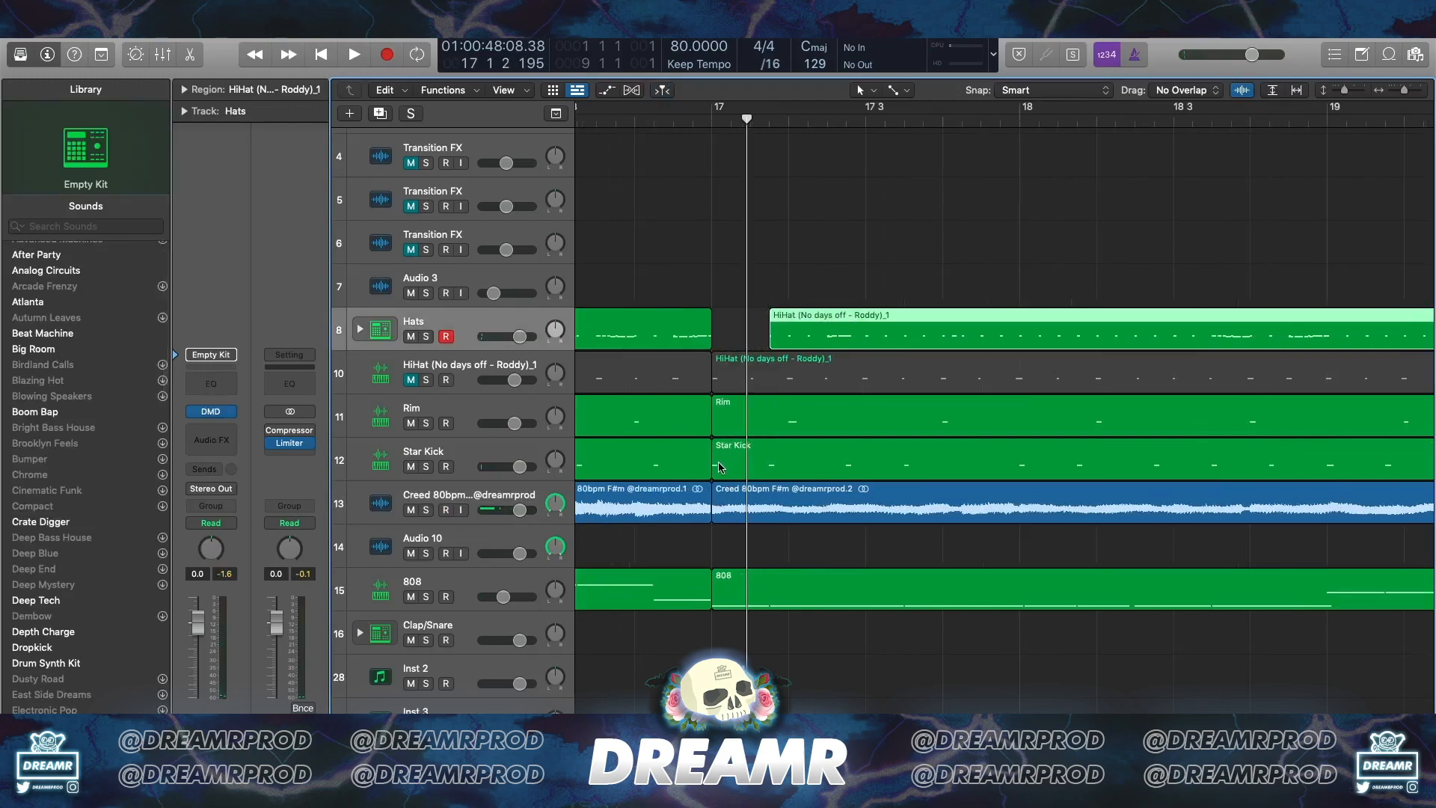
{"action": "left_click_drag", "start_coordinate": [775, 343], "coordinate": [947, 341]}
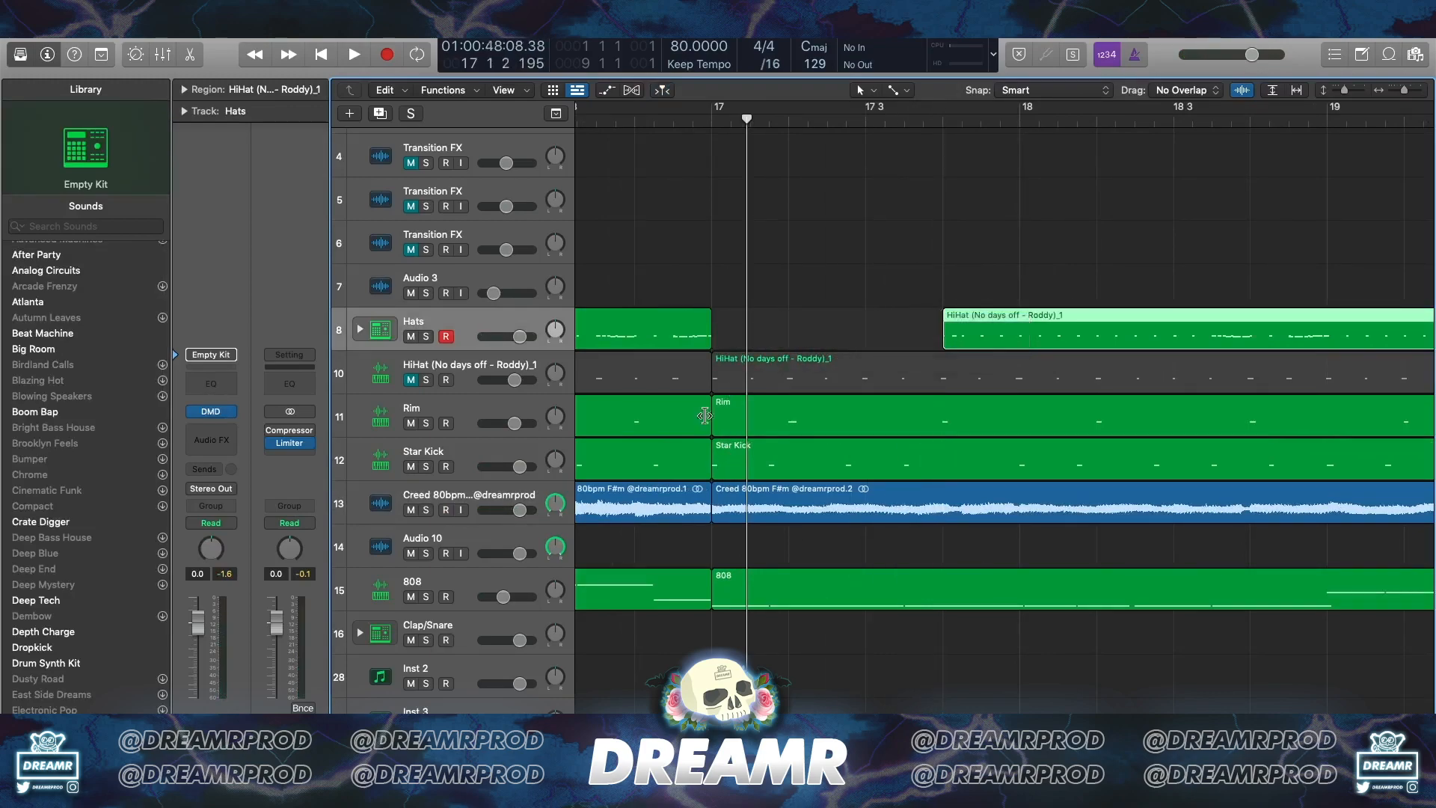
{"action": "left_click_drag", "start_coordinate": [727, 434], "coordinate": [945, 433]}
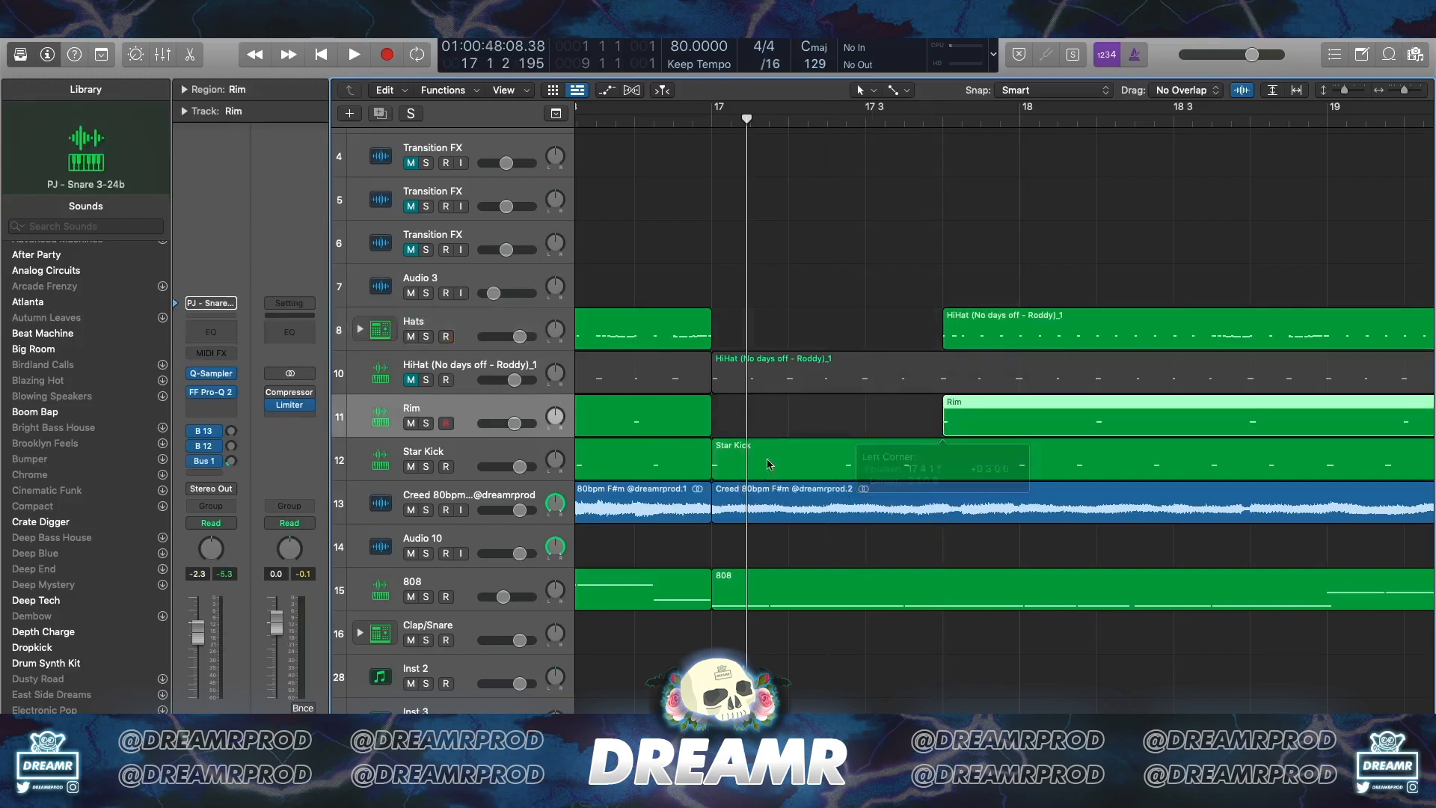
{"action": "left_click_drag", "start_coordinate": [716, 477], "coordinate": [944, 477]}
{"action": "left_click_drag", "start_coordinate": [717, 603], "coordinate": [873, 605]}
{"action": "left_click", "coordinate": [872, 605]}
{"action": "key", "text": "super+Left"}
{"action": "key", "text": "super+Left"}
{"action": "key", "text": "super+Left"}
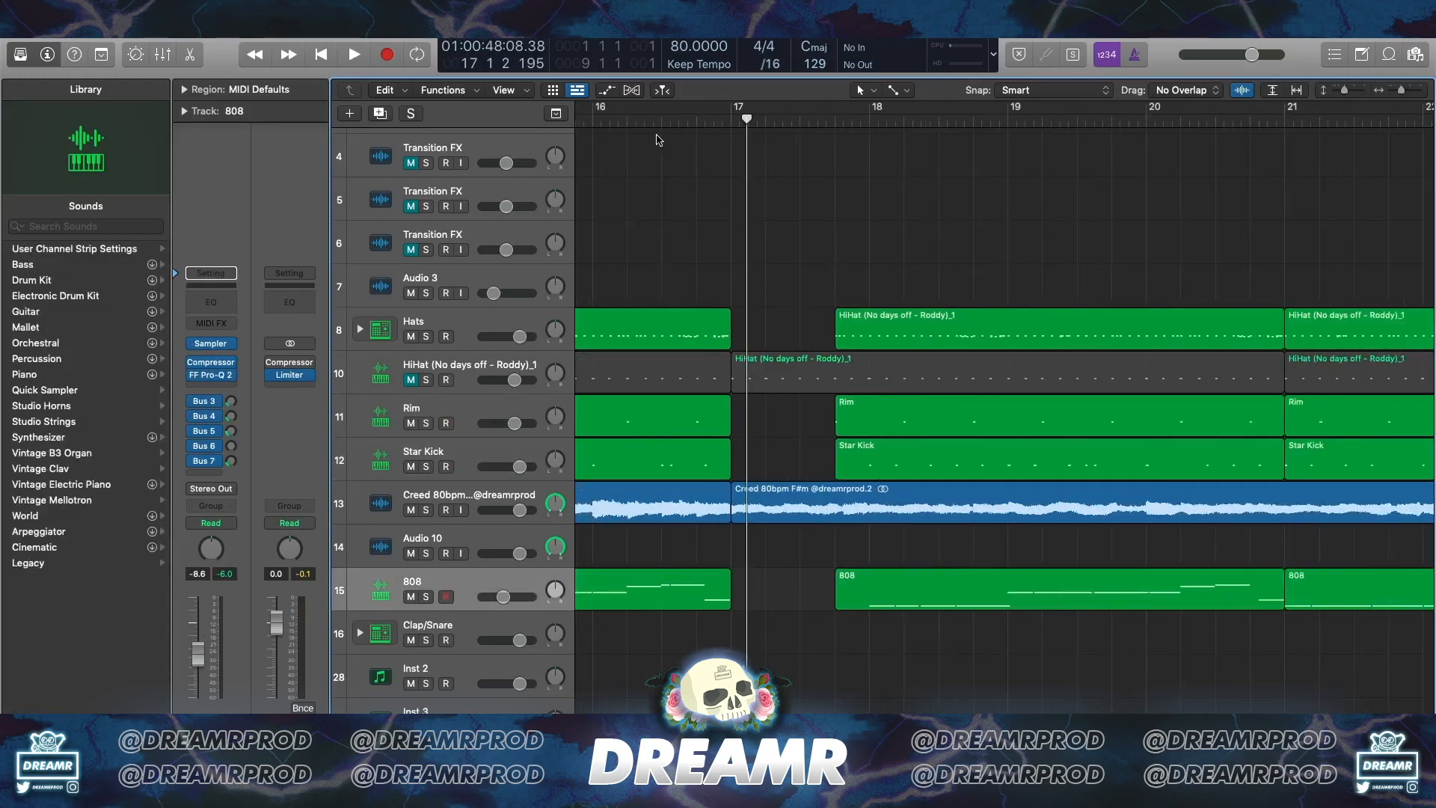
Play from about bar 16 to hear the drum and 808 drop after bar 17
{"action": "left_click", "coordinate": [645, 120]}
{"action": "key", "text": "space"}
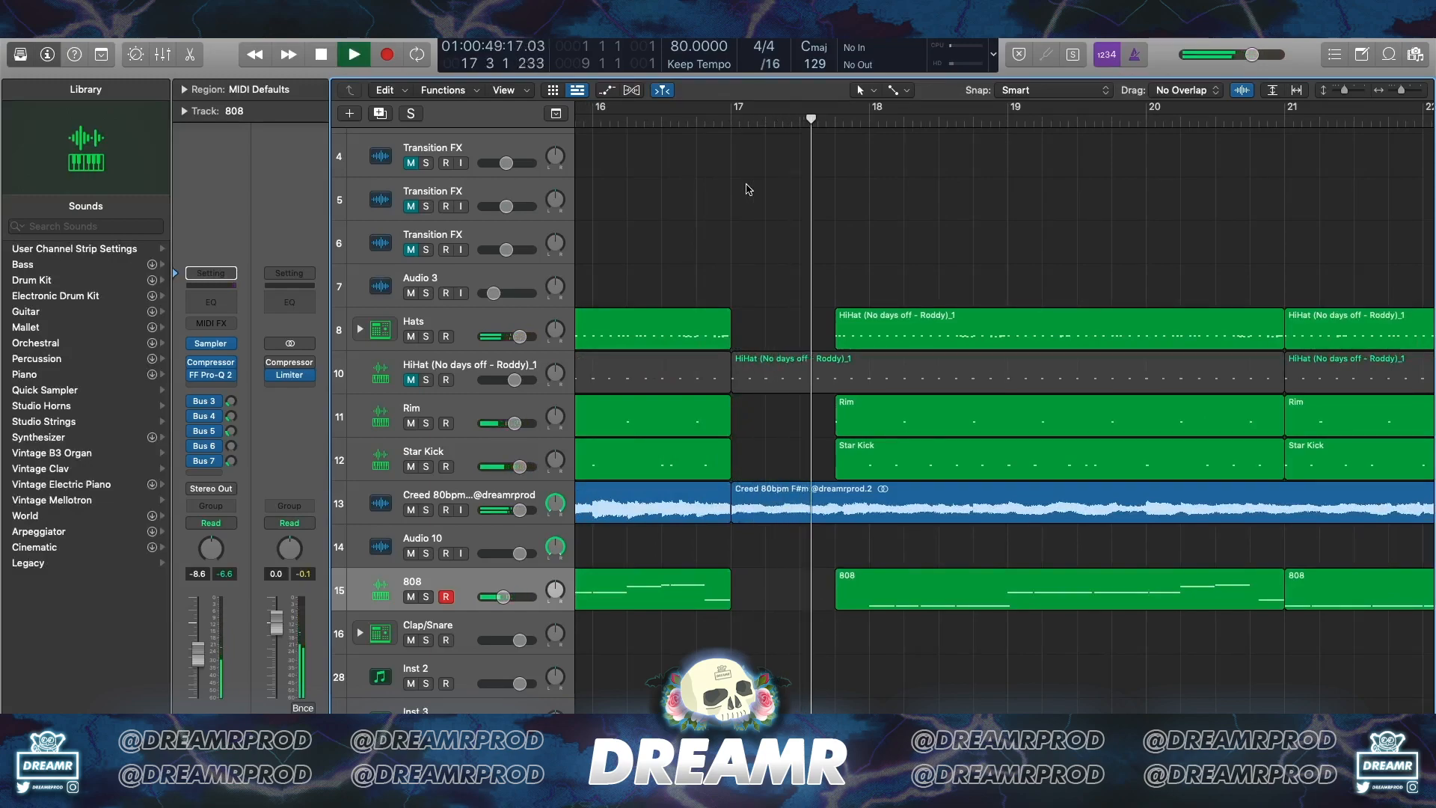
{"action": "key", "text": "super+Left"}
{"action": "key", "text": "super+Left"}
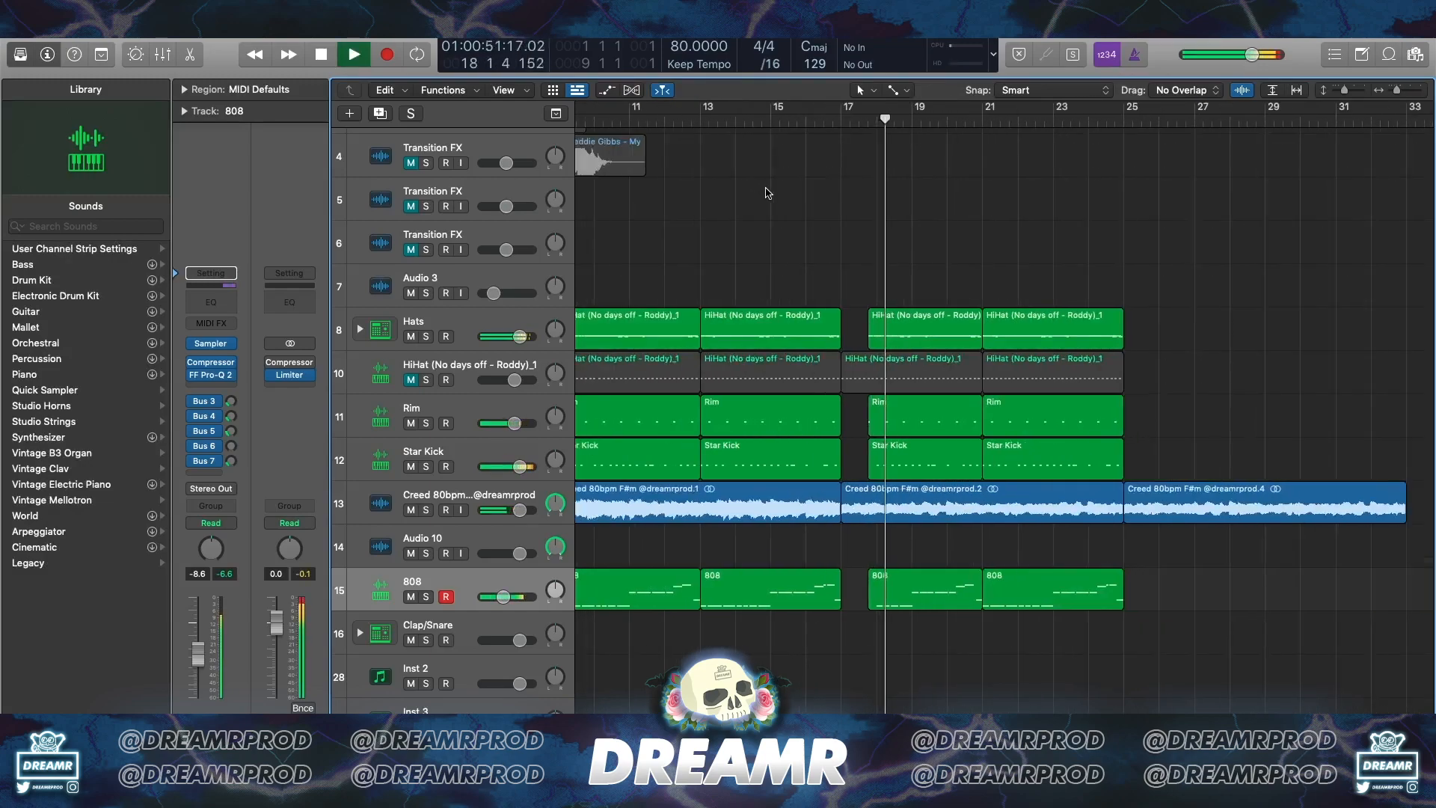
{"action": "key", "text": "super+Left"}
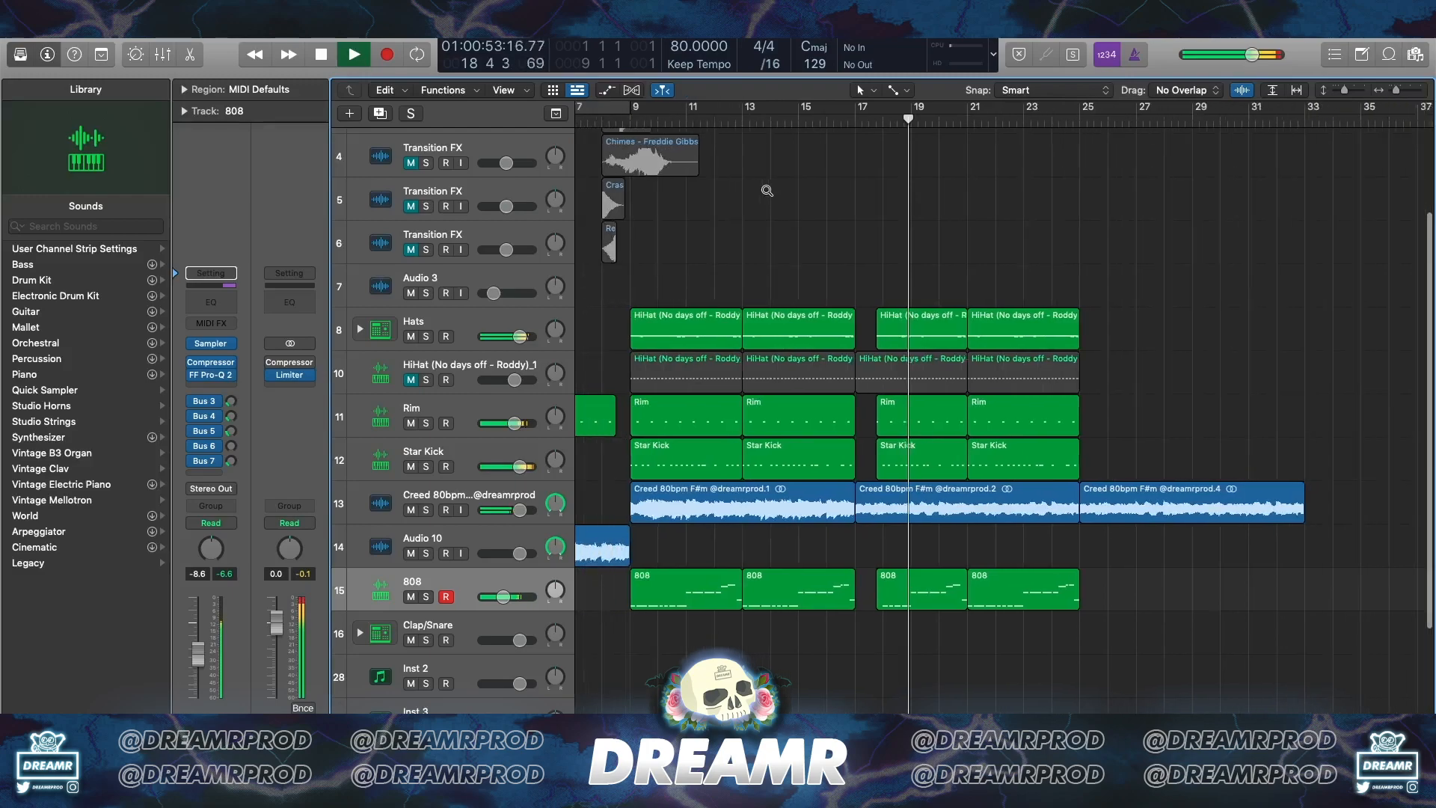
End the Creed region at bar 17 at bar 21 and fill bars 21 to 25 with a copied Creed section
{"action": "scroll", "coordinate": [944, 448], "scroll_direction": "left", "scroll_amount": 3}
{"action": "left_click_drag", "start_coordinate": [1035, 516], "coordinate": [1002, 516]}
{"action": "scroll", "coordinate": [823, 487], "scroll_direction": "left", "scroll_amount": 3}
{"action": "key", "text": "space"}
{"action": "left_click_drag", "start_coordinate": [745, 519], "coordinate": [851, 519]}
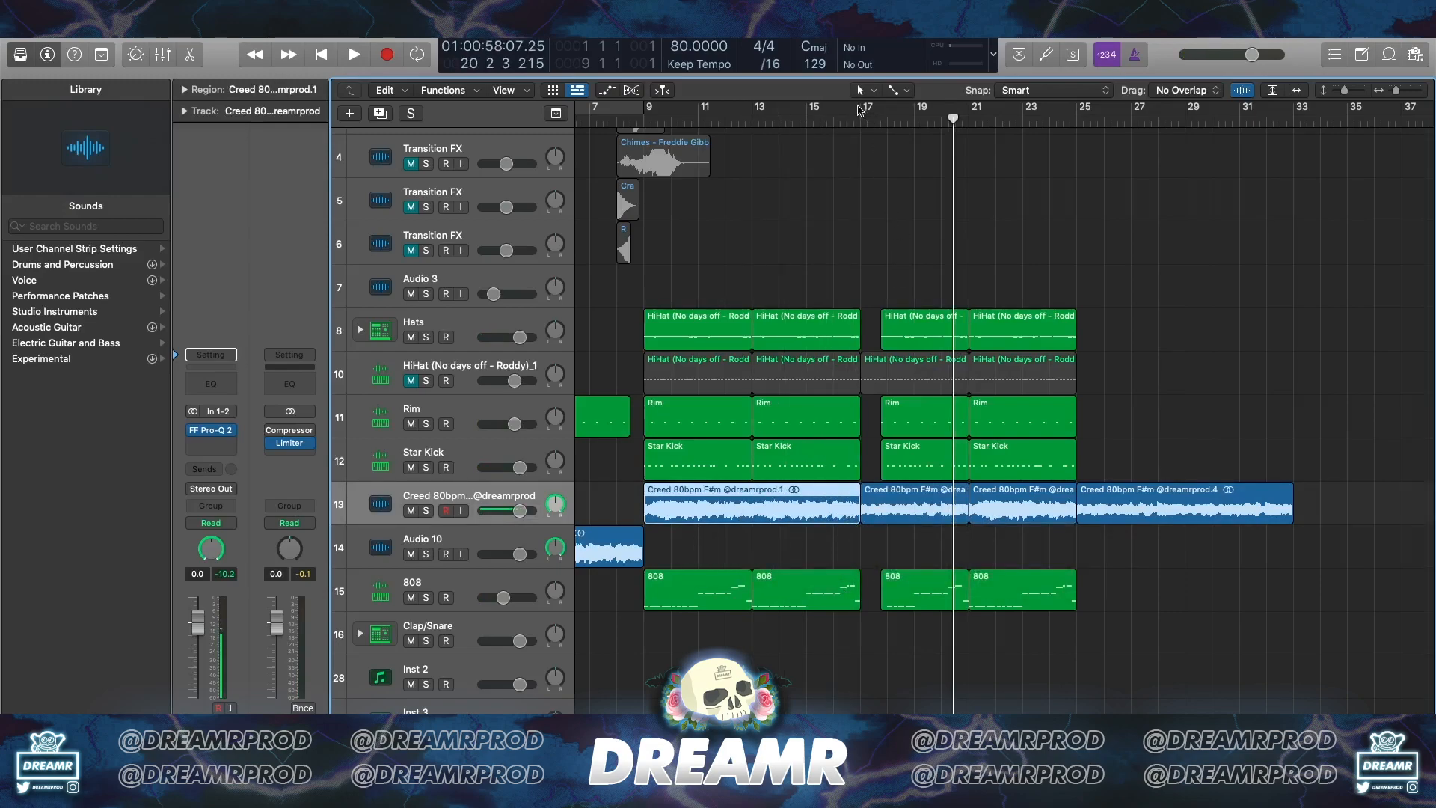
{"action": "left_click", "coordinate": [873, 225]}
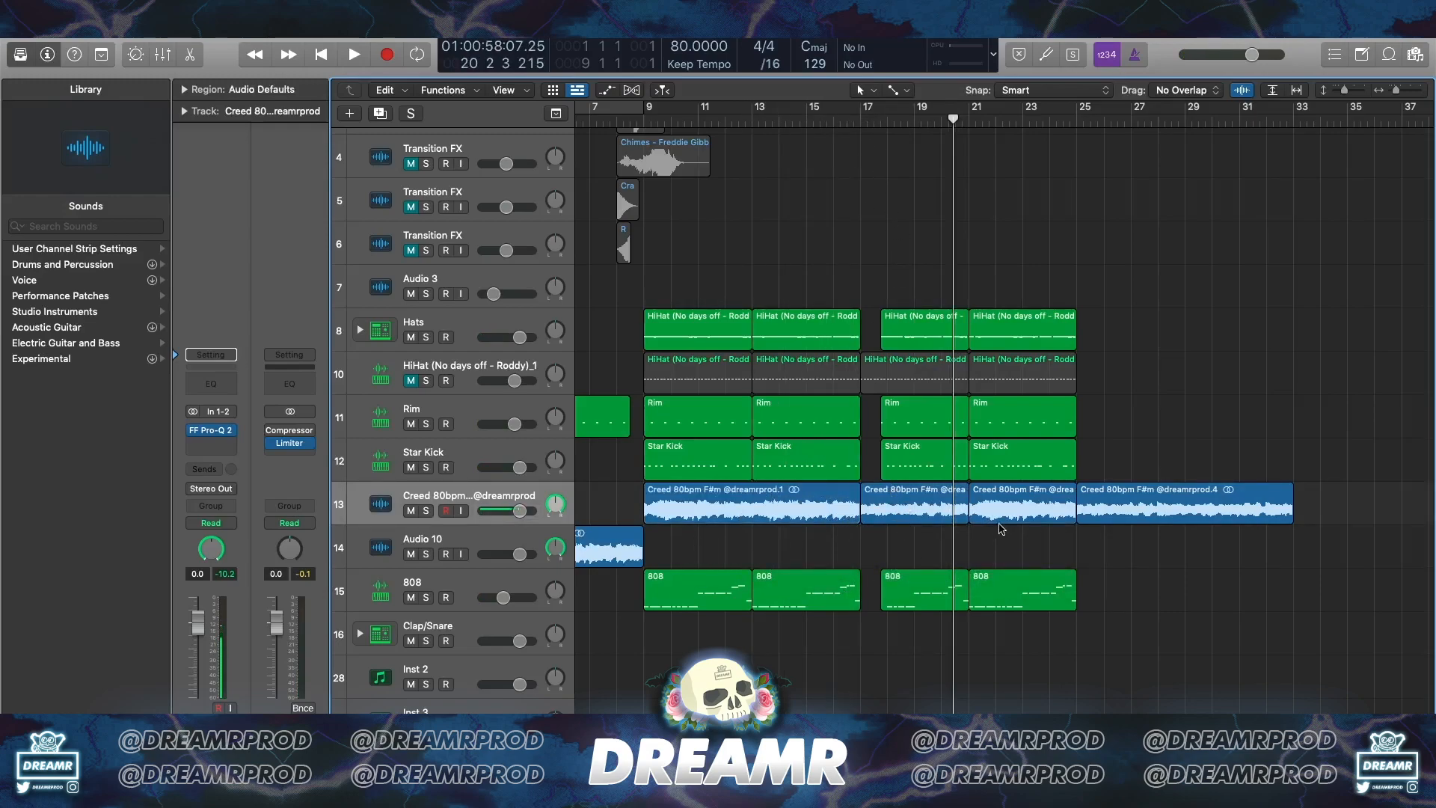
Move the Creed region that starts at bar 25 down to the Audio 10 track
{"action": "left_click", "coordinate": [1150, 490]}
{"action": "left_click", "coordinate": [1182, 437]}
{"action": "left_click_drag", "start_coordinate": [1143, 505], "coordinate": [1148, 533]}
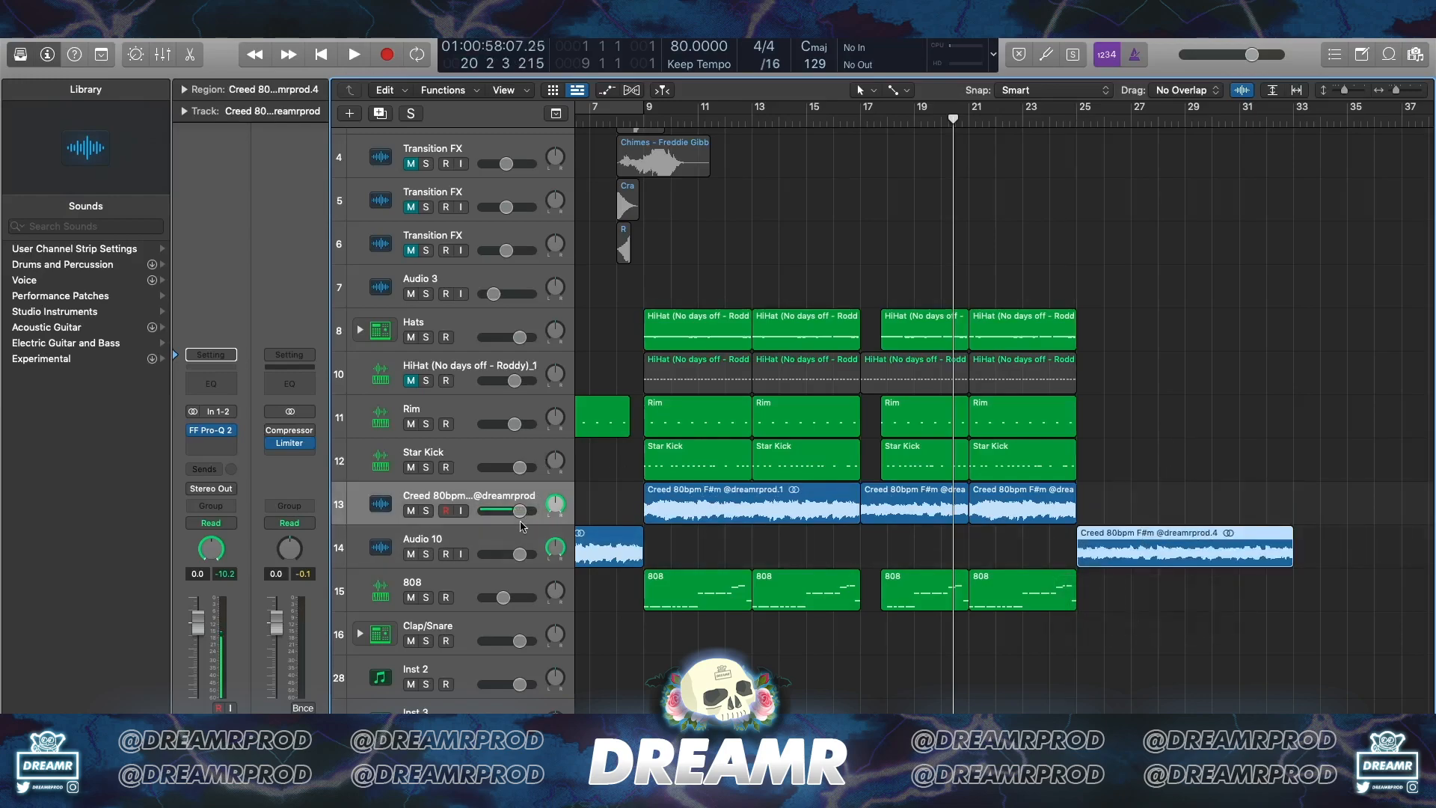
Copy the intro's short Rim region to bar 29 on the Rim track
{"action": "left_click", "coordinate": [1198, 405]}
{"action": "left_click_drag", "start_coordinate": [596, 418], "coordinate": [1209, 416]}
{"action": "left_click", "coordinate": [1214, 376]}
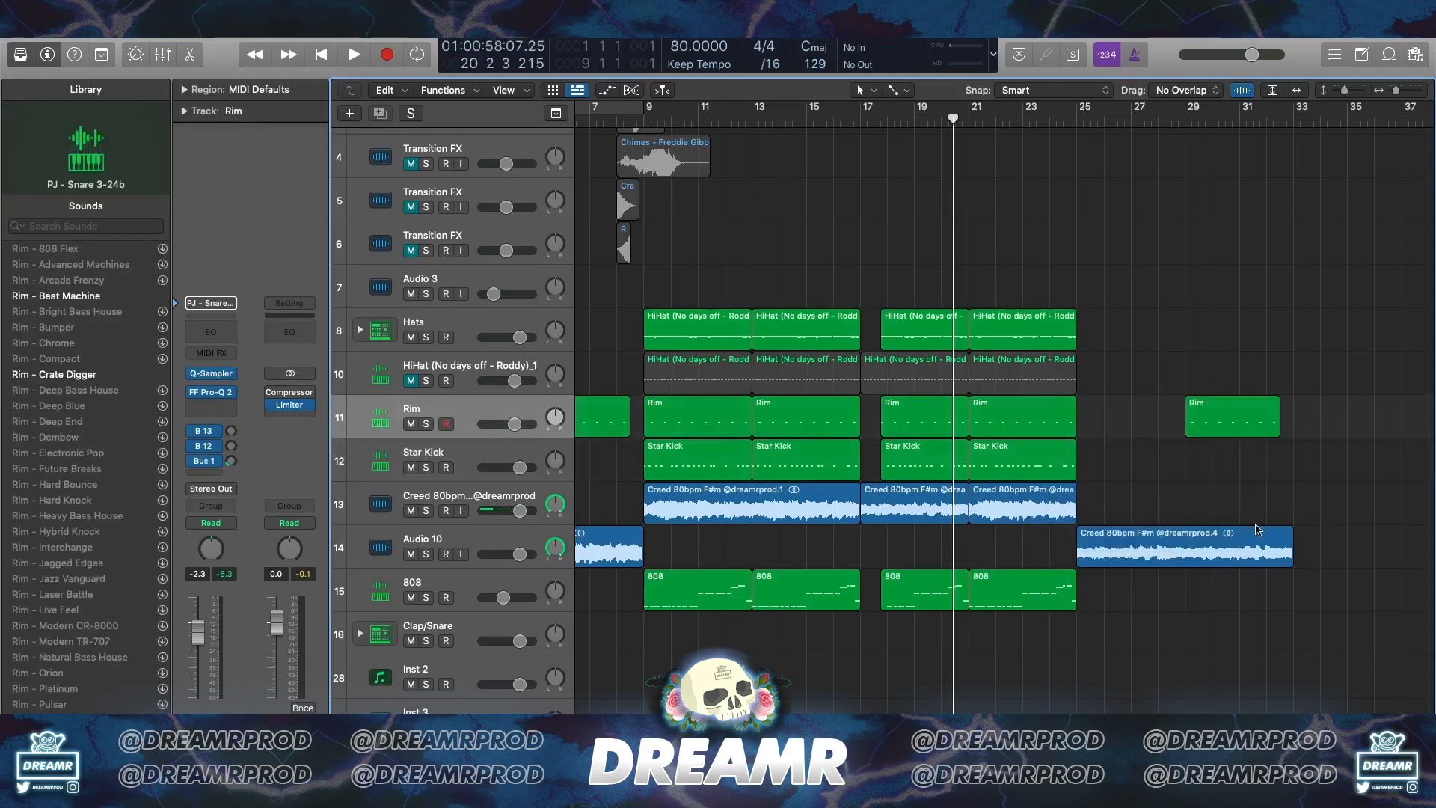
Unmute the Transition fx whoosh region and move its start to bar 8 beat 3
{"action": "scroll", "coordinate": [1168, 367], "scroll_direction": "up", "scroll_amount": 2}
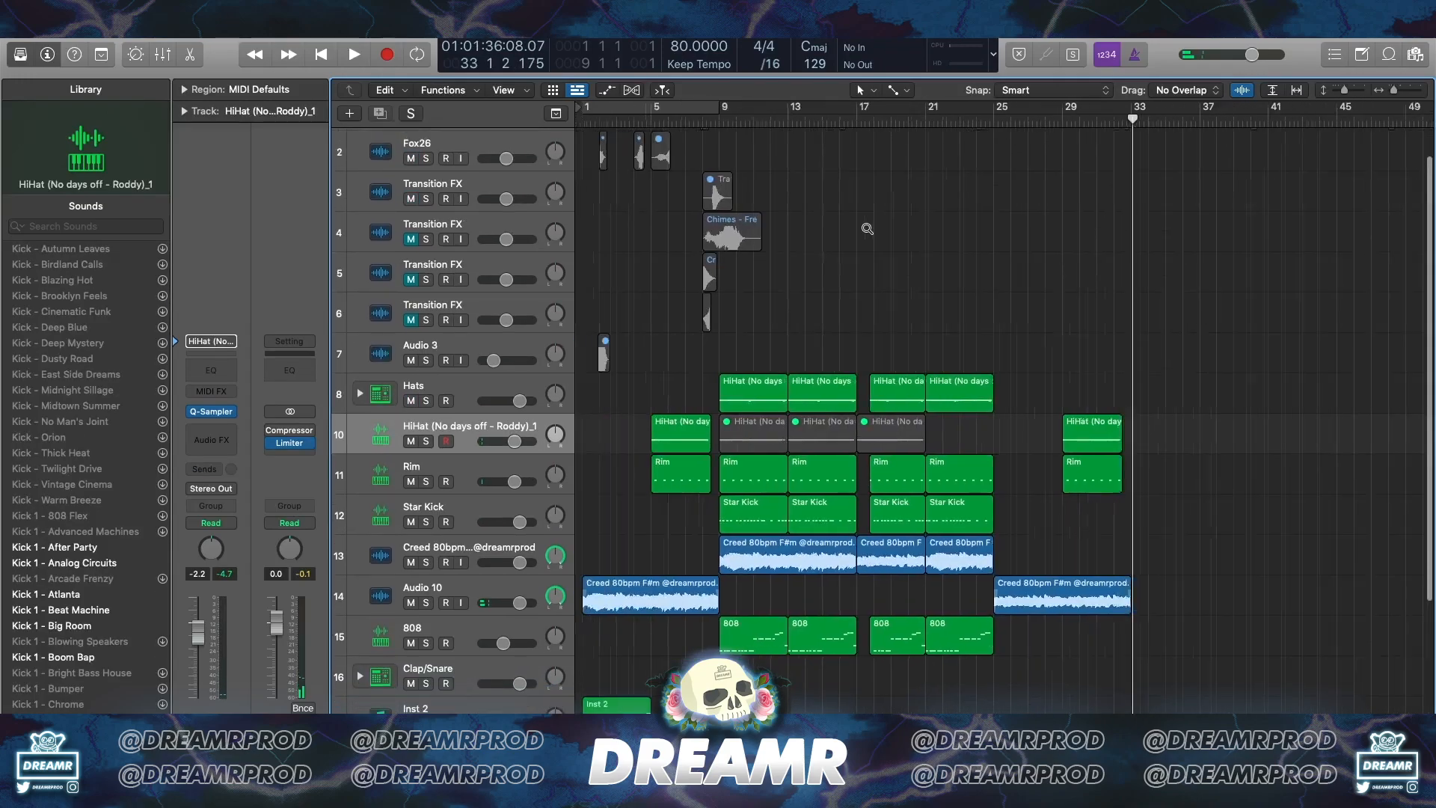
{"action": "left_click", "coordinate": [487, 193]}
{"action": "scroll", "coordinate": [665, 203], "scroll_direction": "up", "scroll_amount": 3}
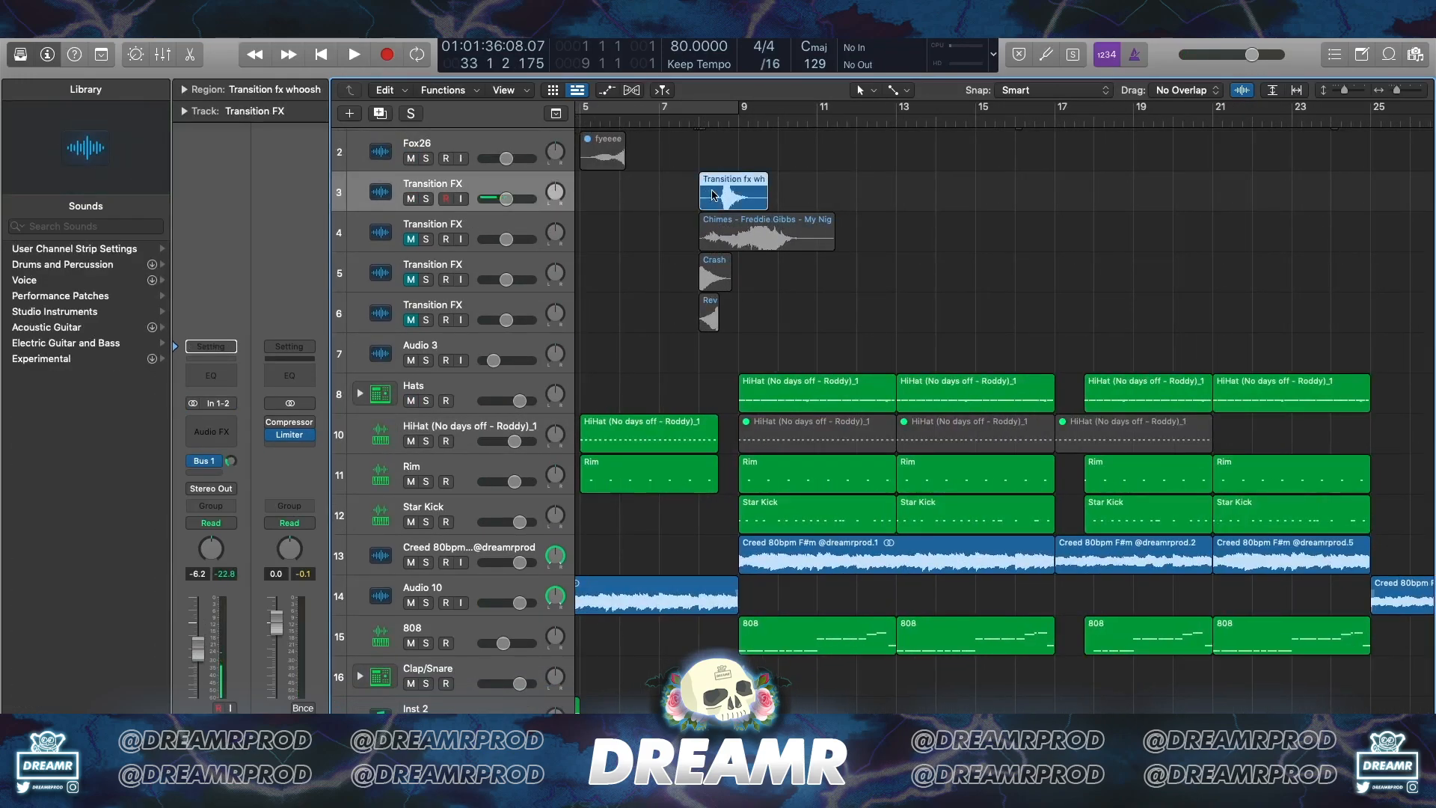
{"action": "left_click_drag", "start_coordinate": [731, 191], "coordinate": [738, 196]}
{"action": "scroll", "coordinate": [737, 199], "scroll_direction": "up", "scroll_amount": 3}
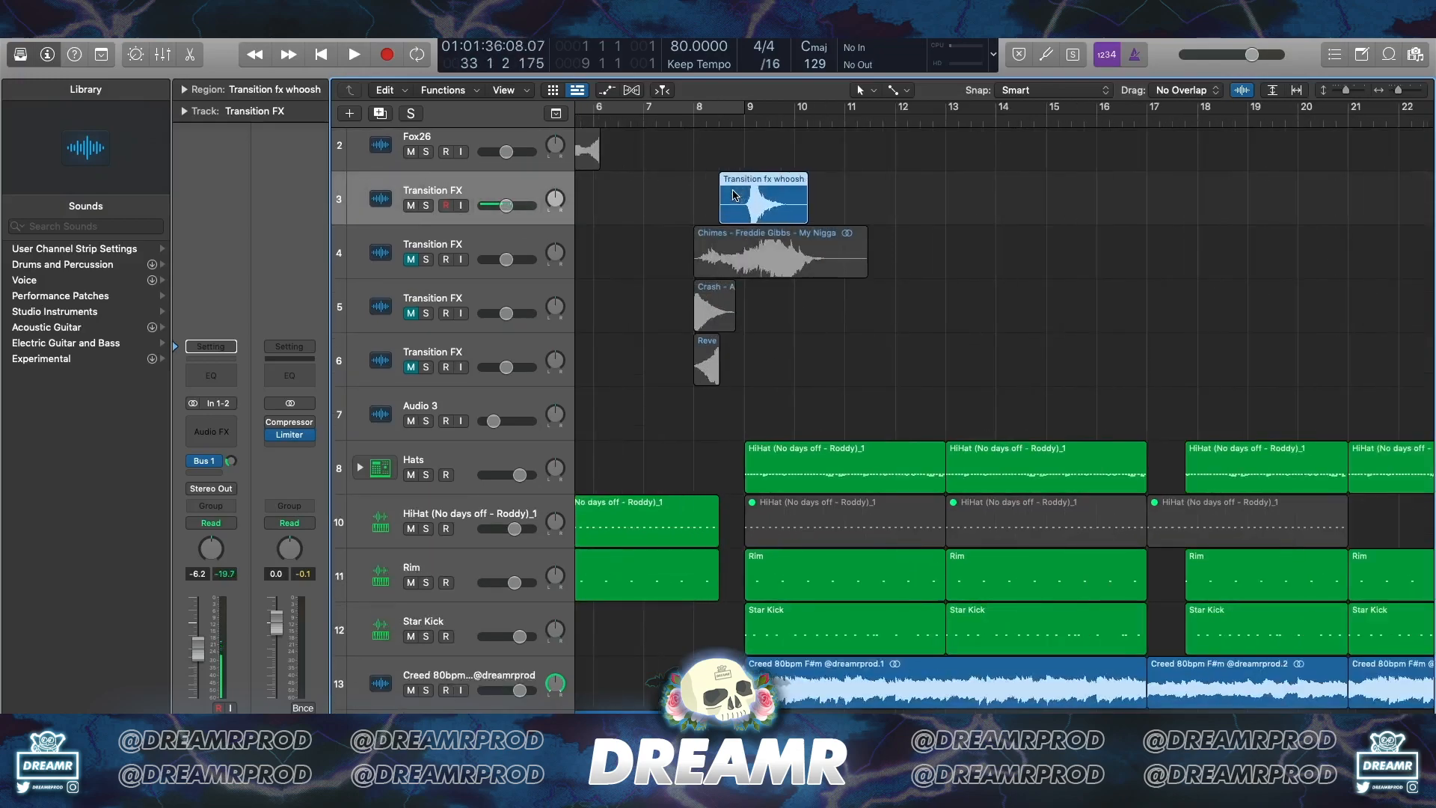
Turn on Polyphonic flex for the whoosh's Transition FX track and compress the whoosh region to end at about bar 9 beat 4
{"action": "key", "text": "super+f"}
{"action": "left_click", "coordinate": [487, 217]}
{"action": "left_click", "coordinate": [464, 241]}
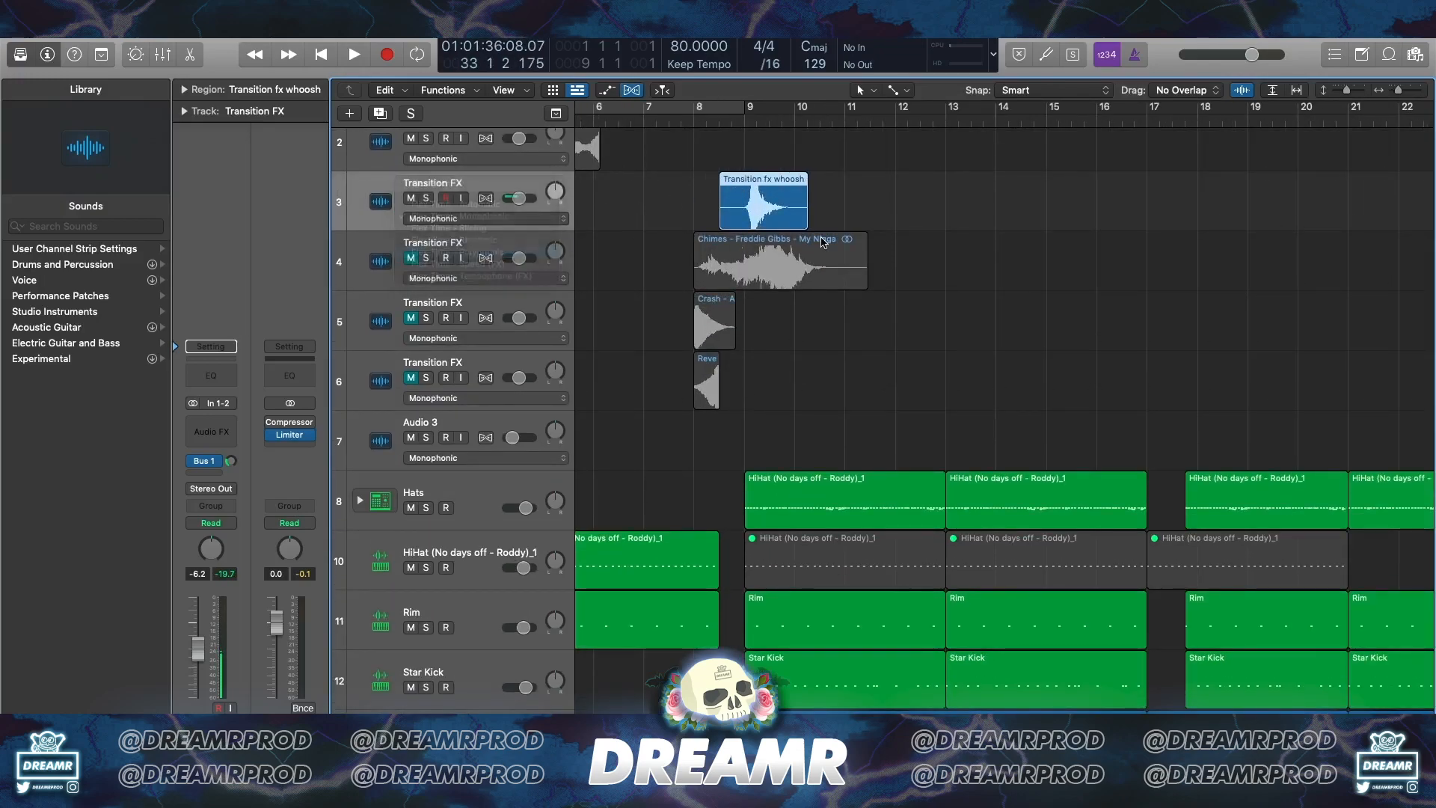
{"action": "key", "text": "super+Right"}
{"action": "key", "text": "super+Right"}
{"action": "key", "text": "super+Right"}
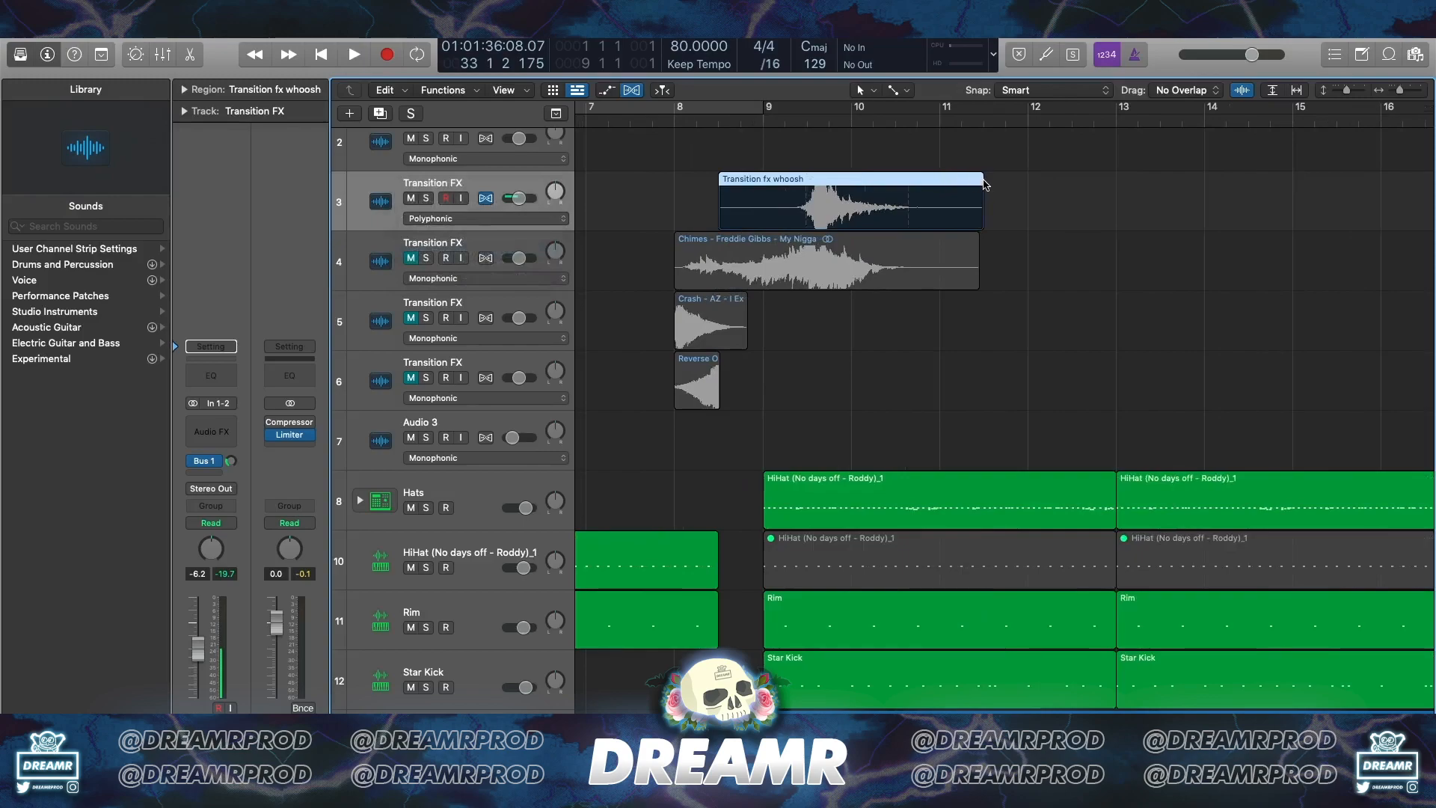
{"action": "left_click_drag", "start_coordinate": [975, 180], "coordinate": [839, 179]}
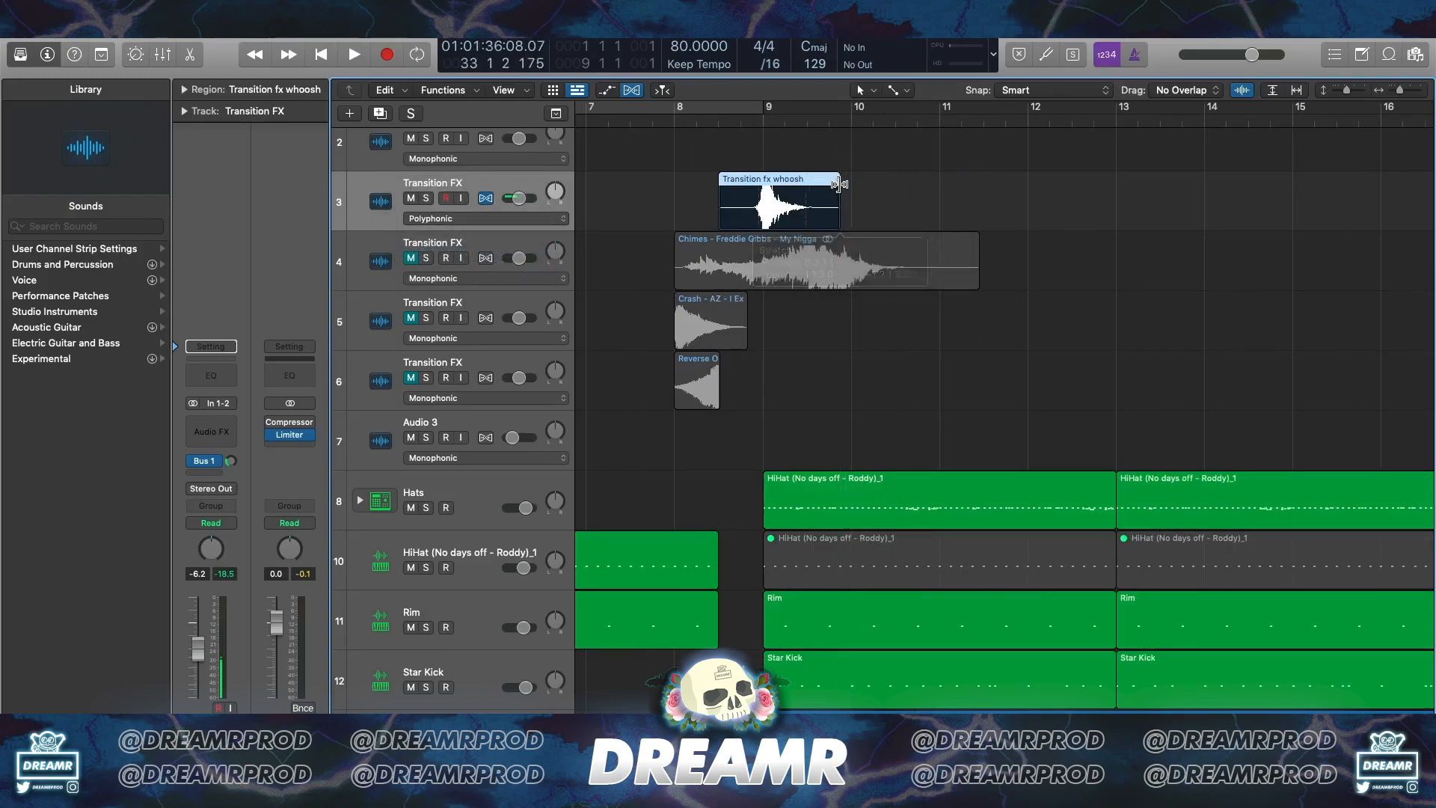
Audition the Transition fx whoosh from bar 9, first soloed and again with the rest of the beat
{"action": "key", "text": "s"}
{"action": "left_click", "coordinate": [763, 121]}
{"action": "key", "text": "space"}
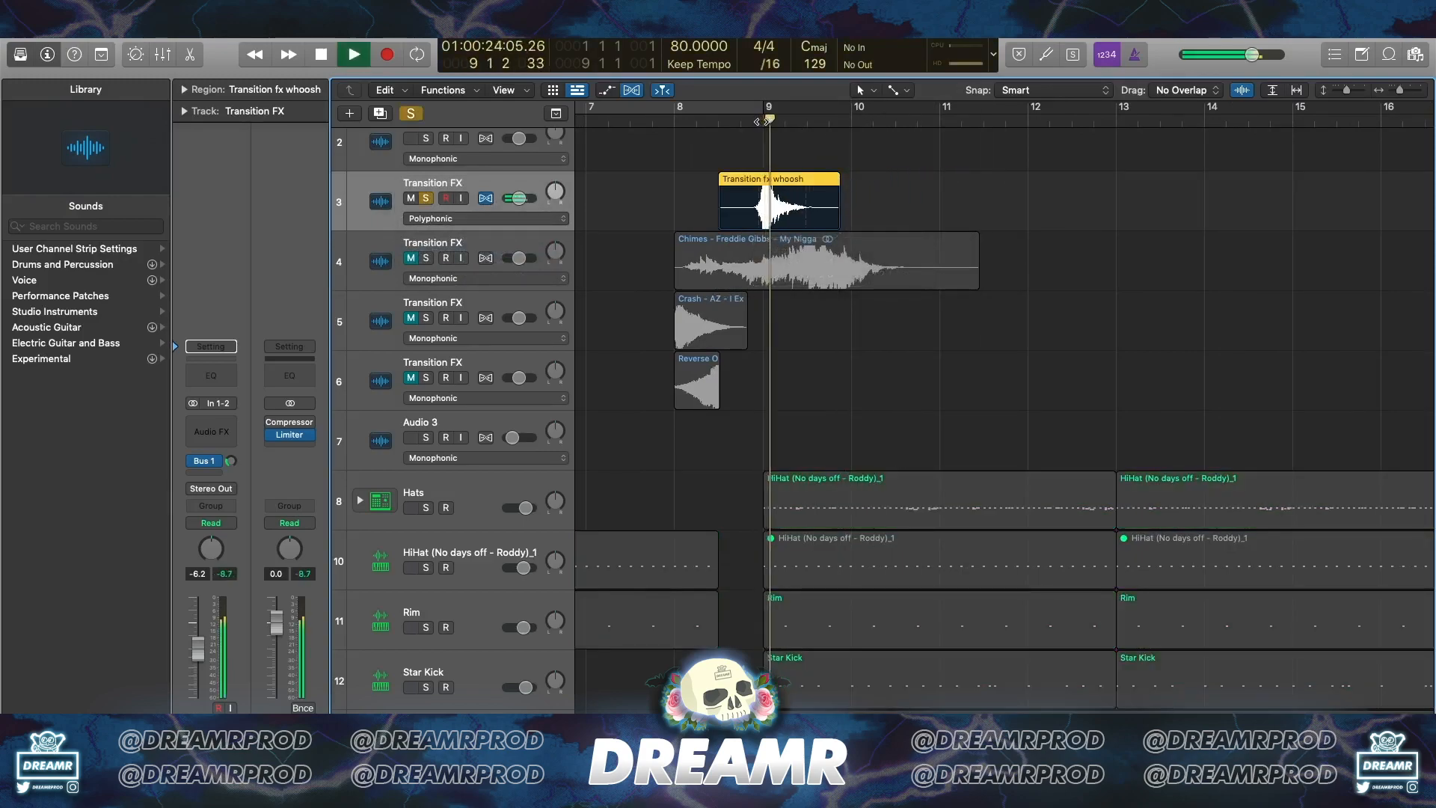
{"action": "left_click", "coordinate": [776, 155]}
{"action": "key", "text": "space"}
{"action": "key", "text": "s"}
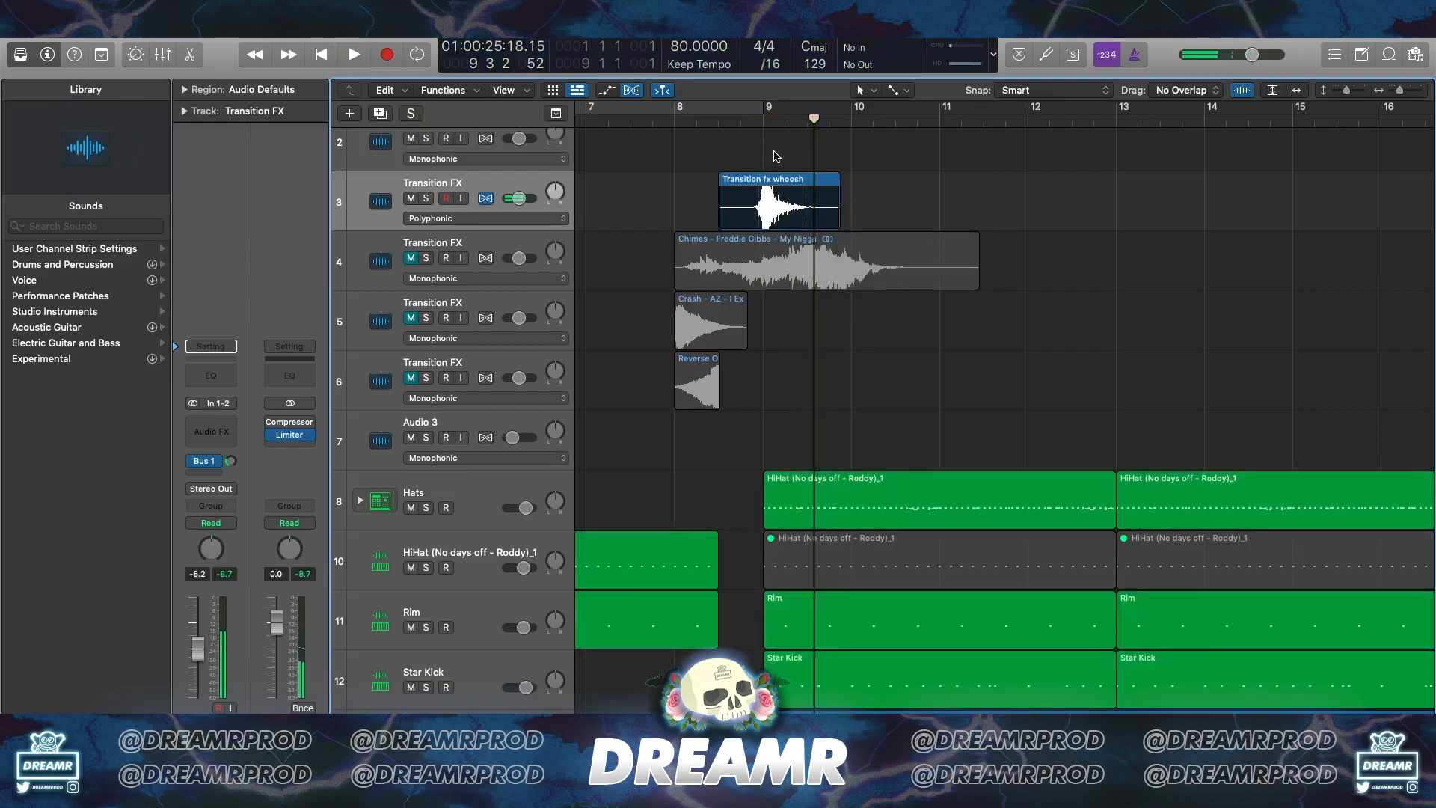
{"action": "key", "text": "space"}
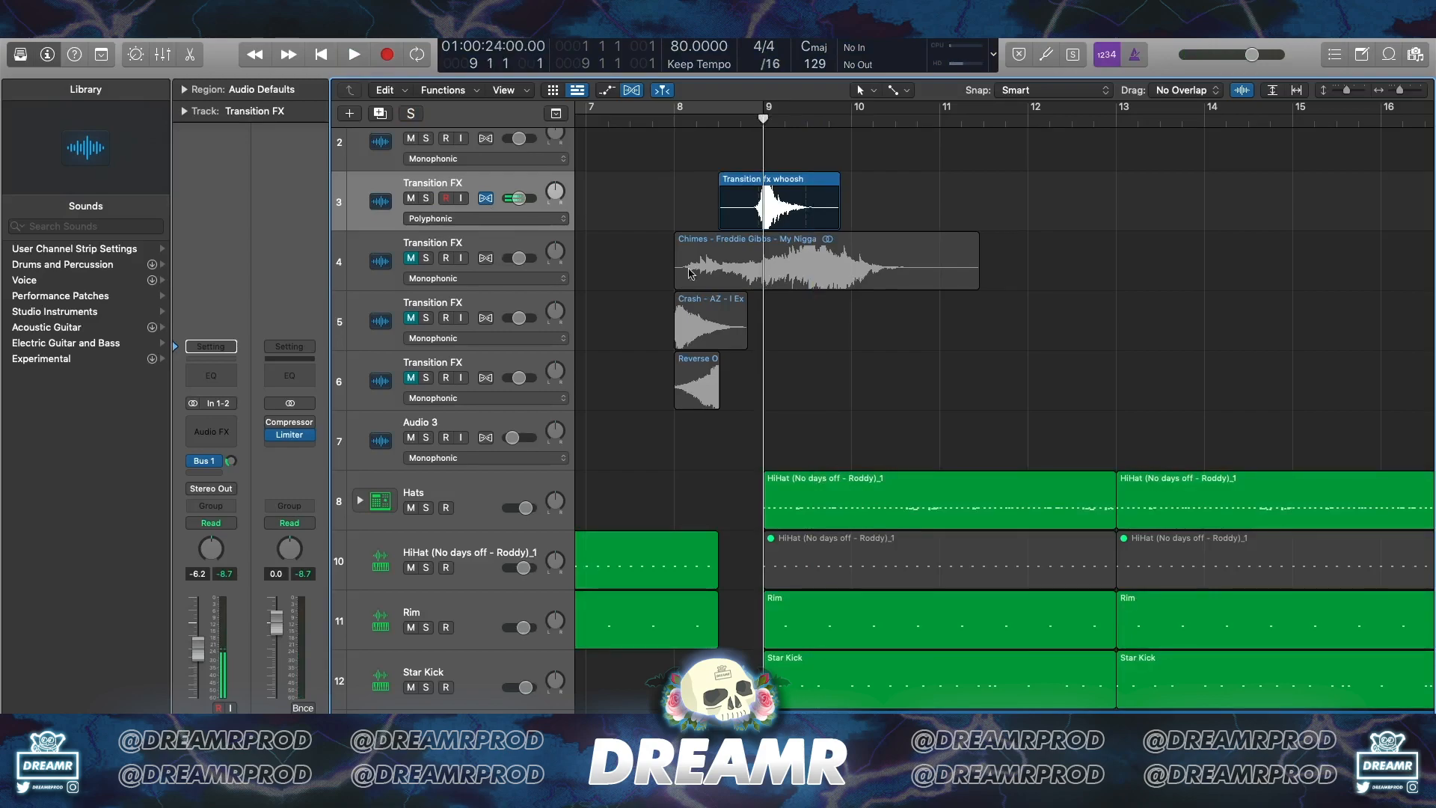
Move the Chimes region to start just before bar 9 and compress it with Polyphonic flex to end at about bar 10 beat 3
{"action": "left_click_drag", "start_coordinate": [813, 285], "coordinate": [892, 281]}
{"action": "scroll", "coordinate": [581, 262], "scroll_direction": "down", "scroll_amount": 2}
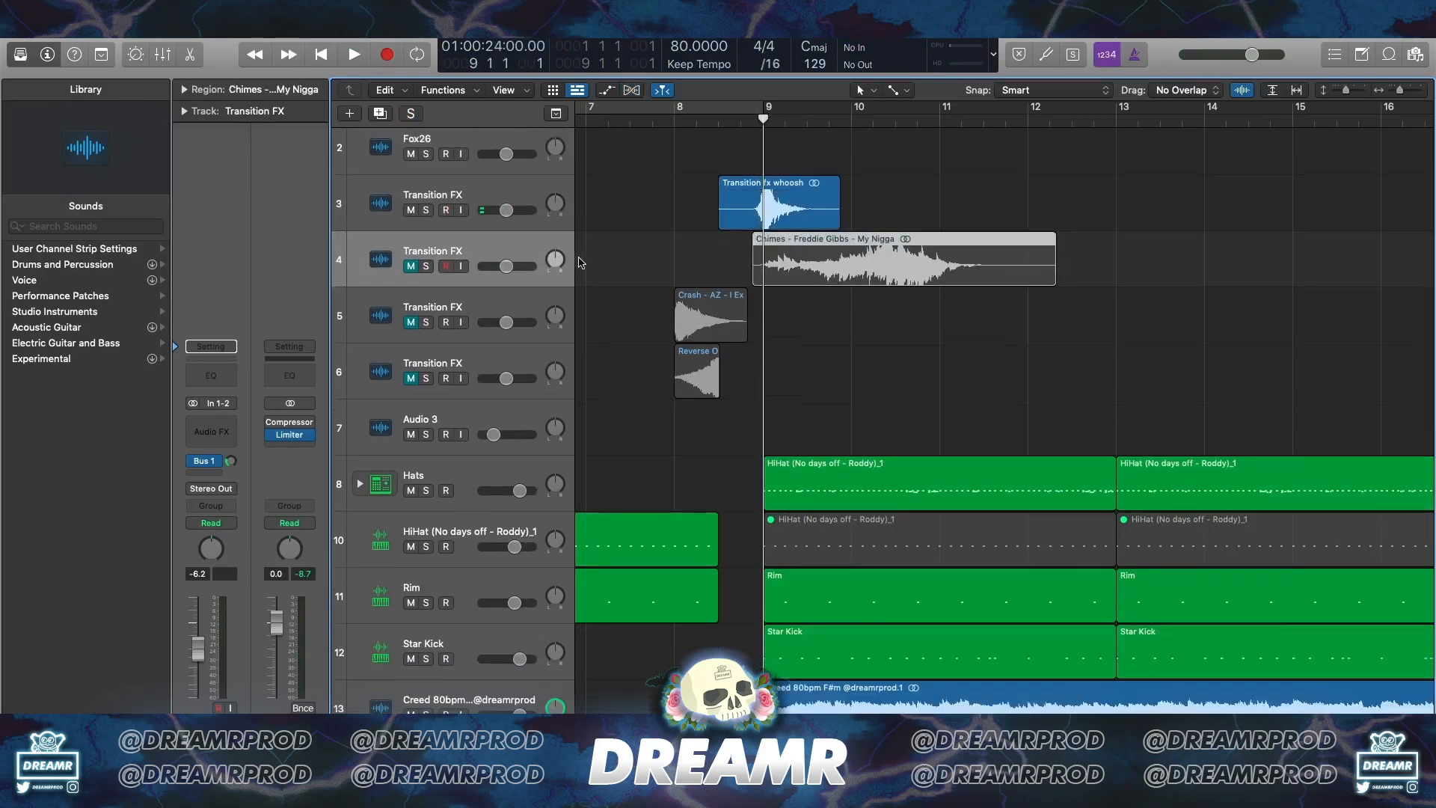
{"action": "left_click", "coordinate": [529, 278]}
{"action": "left_click", "coordinate": [449, 318]}
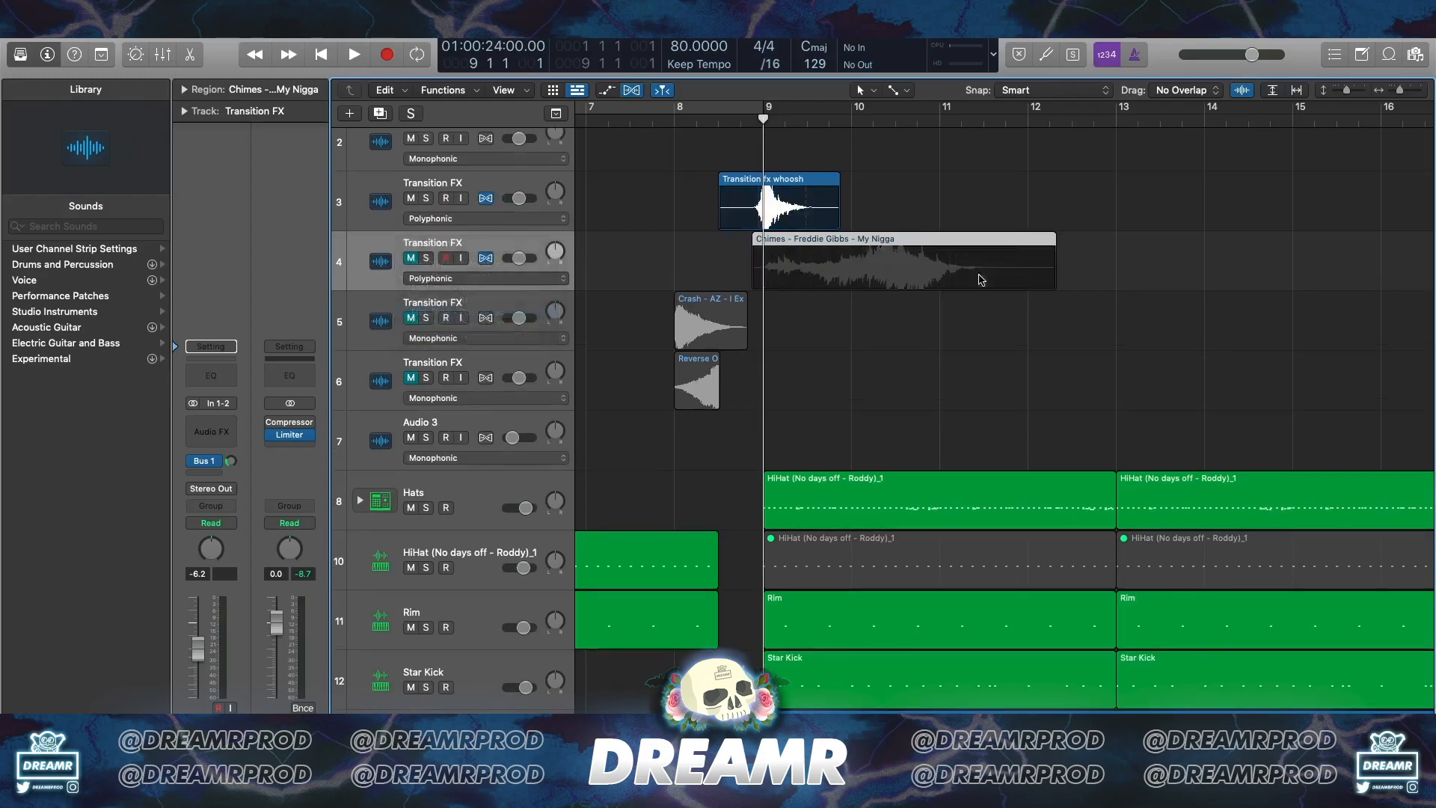
{"action": "left_click_drag", "start_coordinate": [1048, 241], "coordinate": [895, 241]}
Trim the Chimes region's start to bar 9 and give it a short fade-in while auditioning its track
{"action": "left_click", "coordinate": [426, 258]}
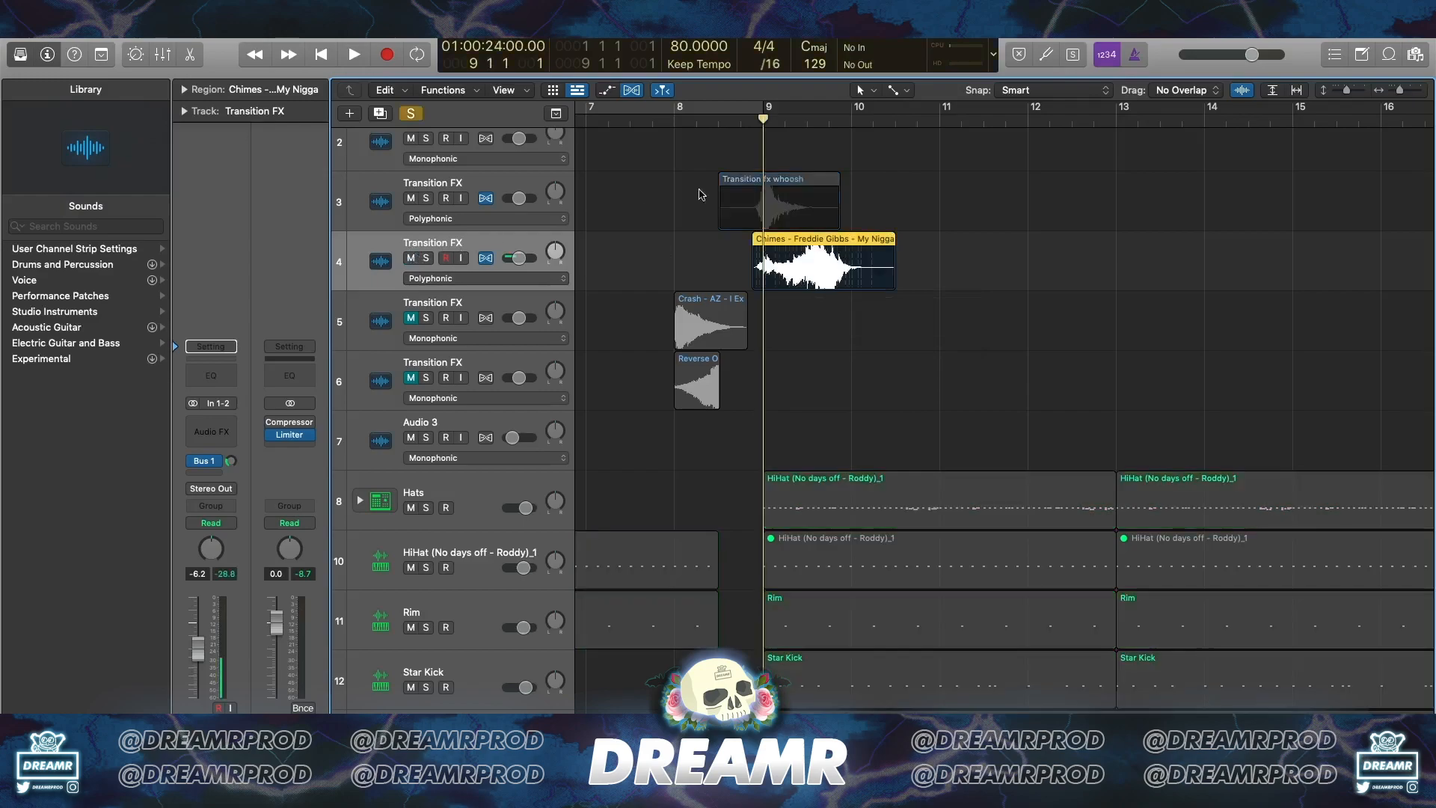
{"action": "key", "text": "space"}
{"action": "left_click_drag", "start_coordinate": [754, 285], "coordinate": [777, 246]}
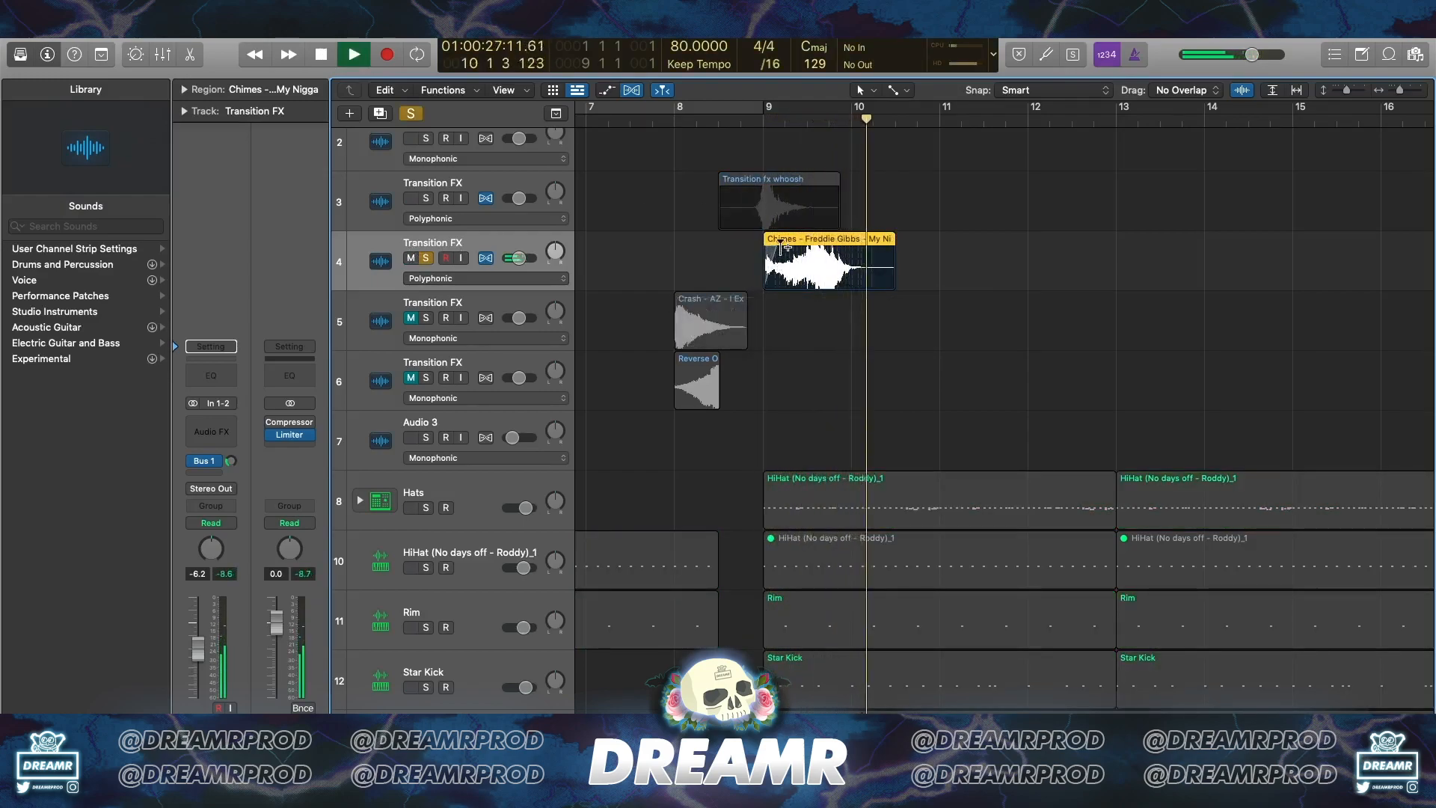
{"action": "left_click", "coordinate": [807, 344]}
{"action": "key", "text": "s"}
{"action": "key", "text": "space"}
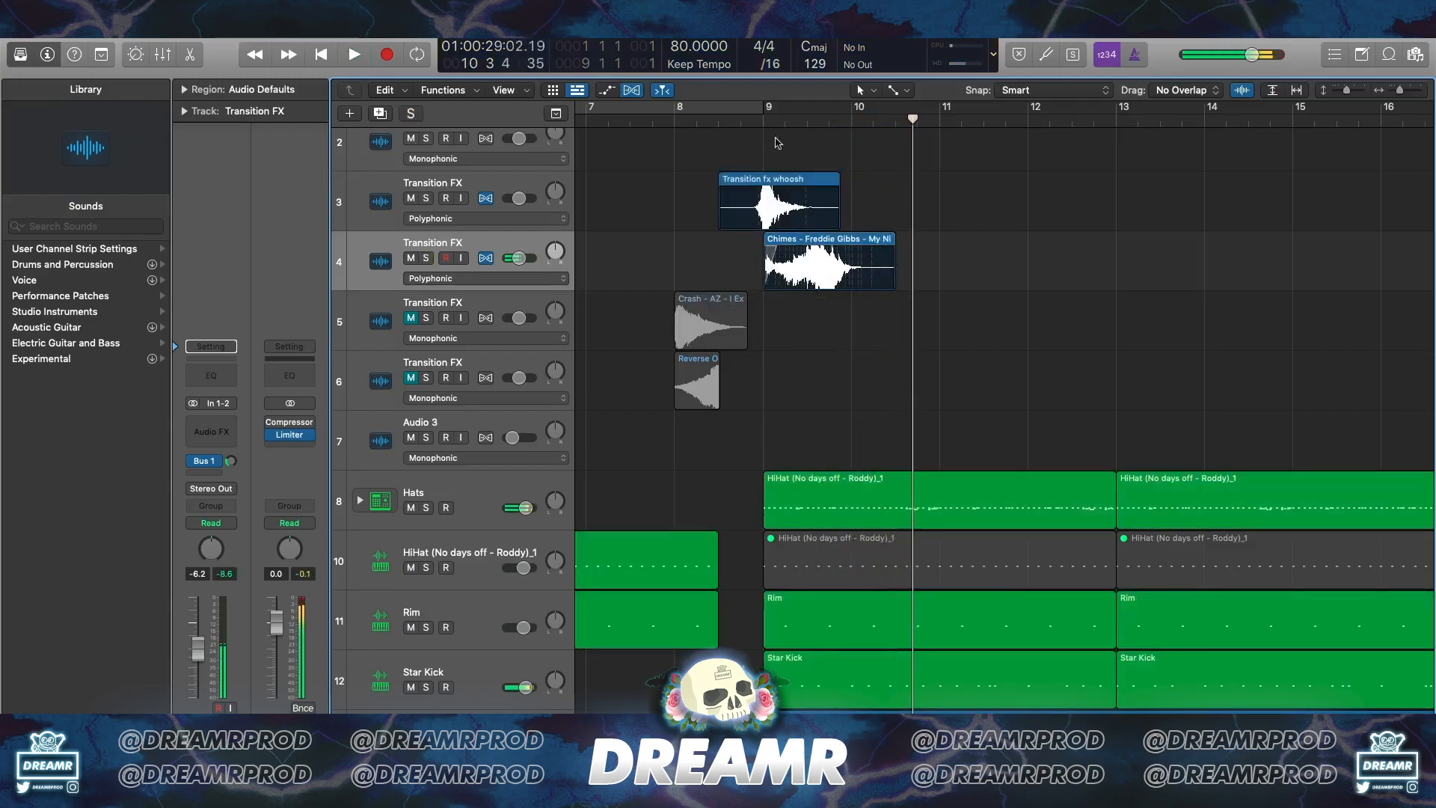
Move the Crash region to bar 9, then lower the volume of its Transition FX track and unmute it
{"action": "left_click", "coordinate": [510, 294]}
{"action": "left_click", "coordinate": [653, 279]}
{"action": "left_click", "coordinate": [709, 314]}
{"action": "left_click_drag", "start_coordinate": [708, 317], "coordinate": [788, 317]}
{"action": "left_click_drag", "start_coordinate": [518, 318], "coordinate": [512, 320]}
{"action": "left_click", "coordinate": [410, 318]}
Audition the Crash from bar 9, soloed and in the mix, and lower its track volume to -16.6 dB
{"action": "key", "text": "s"}
{"action": "left_click", "coordinate": [761, 124]}
{"action": "key", "text": "space"}
{"action": "left_click_drag", "start_coordinate": [516, 318], "coordinate": [513, 318]}
{"action": "key", "text": "s"}
{"action": "left_click", "coordinate": [701, 266]}
{"action": "scroll", "coordinate": [689, 292], "scroll_direction": "down", "scroll_amount": 5}
{"action": "key", "text": "space"}
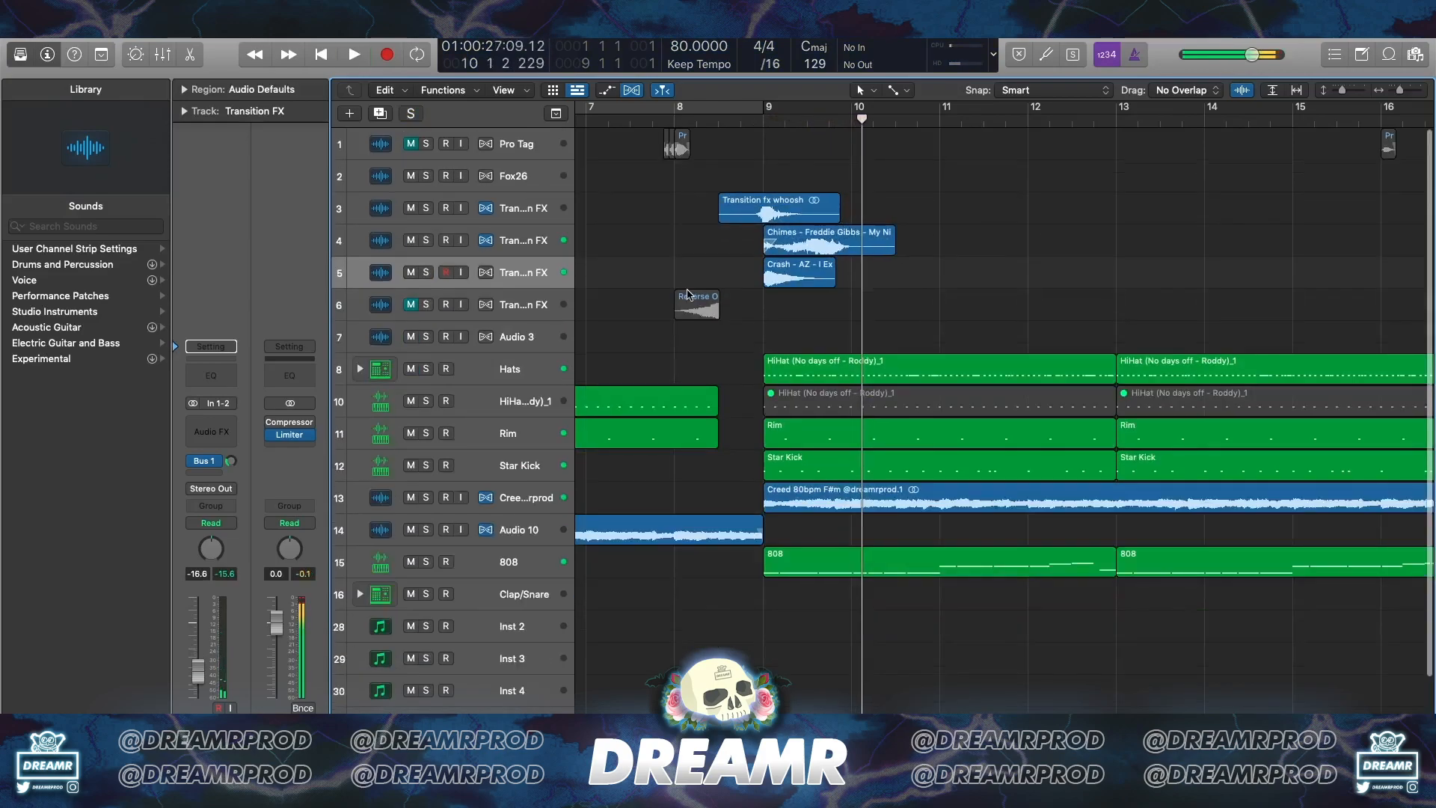
Lower the volumes of the whoosh, Chimes and Crash tracks together, taking the whoosh track to -12.2 dB
{"action": "left_click", "coordinate": [521, 207], "text": "shift"}
{"action": "scroll", "coordinate": [522, 206], "scroll_direction": "up", "scroll_amount": 5}
{"action": "left_click_drag", "start_coordinate": [517, 292], "coordinate": [505, 293]}
Move the Reverse Open Hat region to bar 8 beat 3, and unmute its track with Polyphonic flex turned on
{"action": "left_click", "coordinate": [674, 304]}
{"action": "left_click_drag", "start_coordinate": [696, 452], "coordinate": [740, 452]}
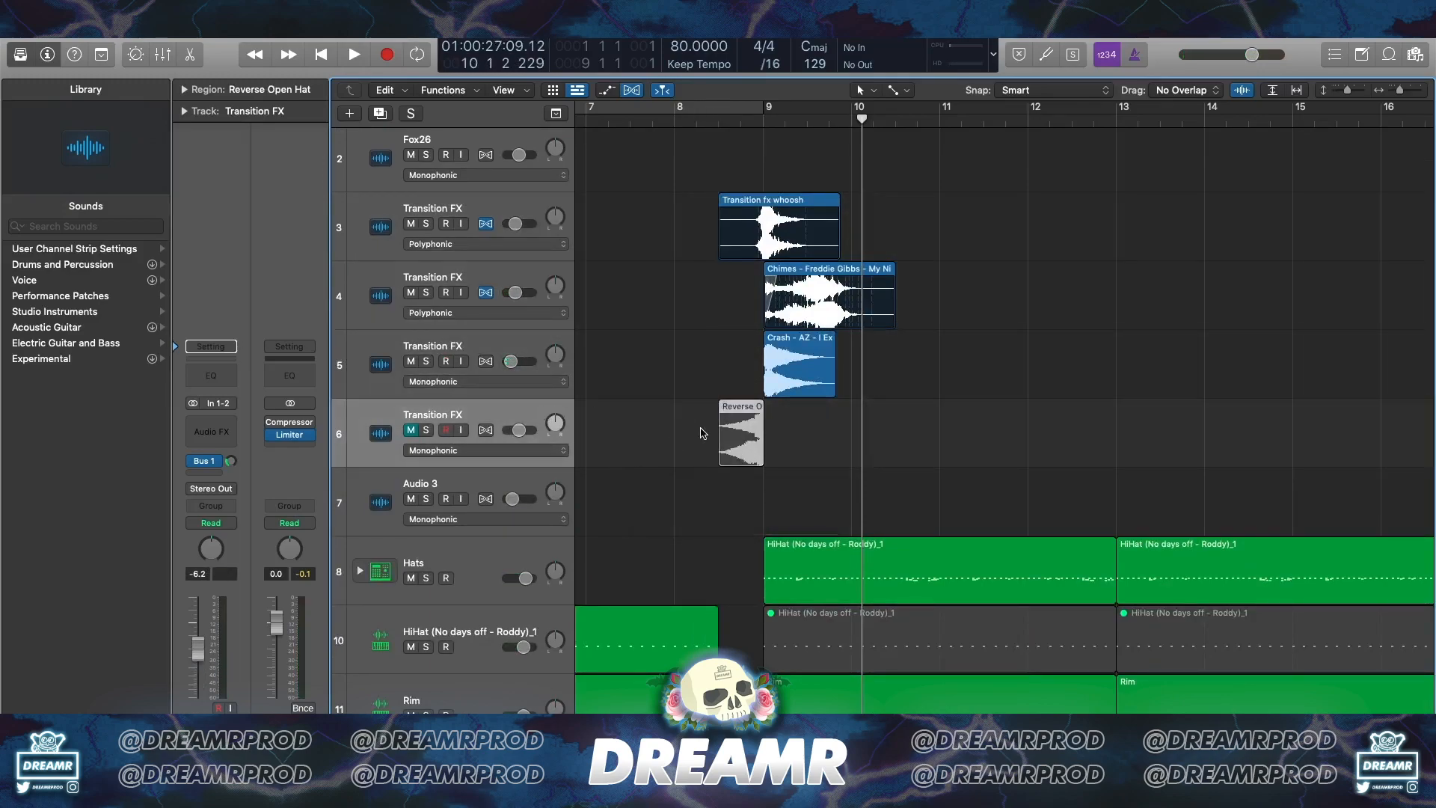
{"action": "key", "text": "super+f"}
{"action": "key", "text": "super+f"}
{"action": "left_click", "coordinate": [539, 449]}
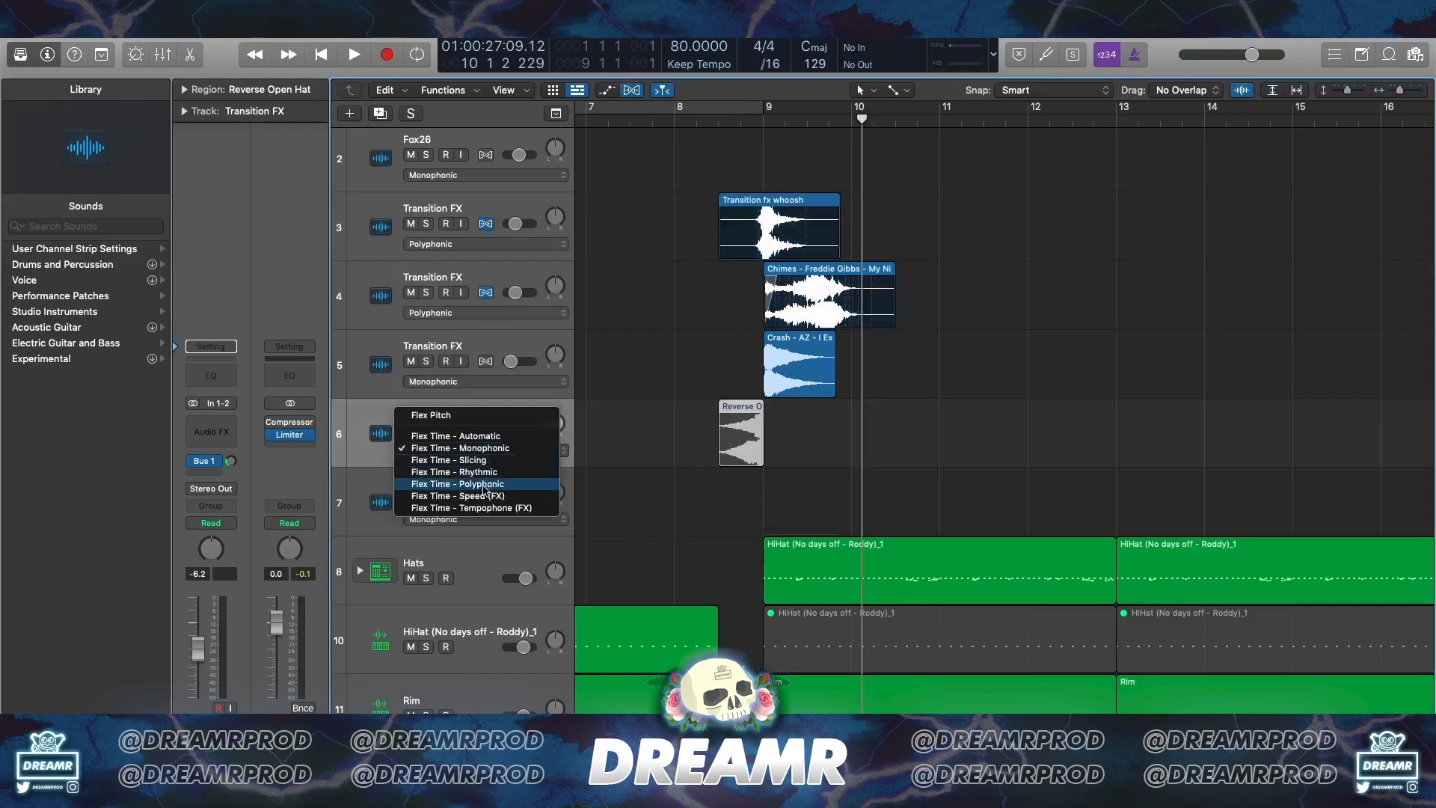
{"action": "left_click", "coordinate": [486, 488]}
{"action": "left_click", "coordinate": [411, 431]}
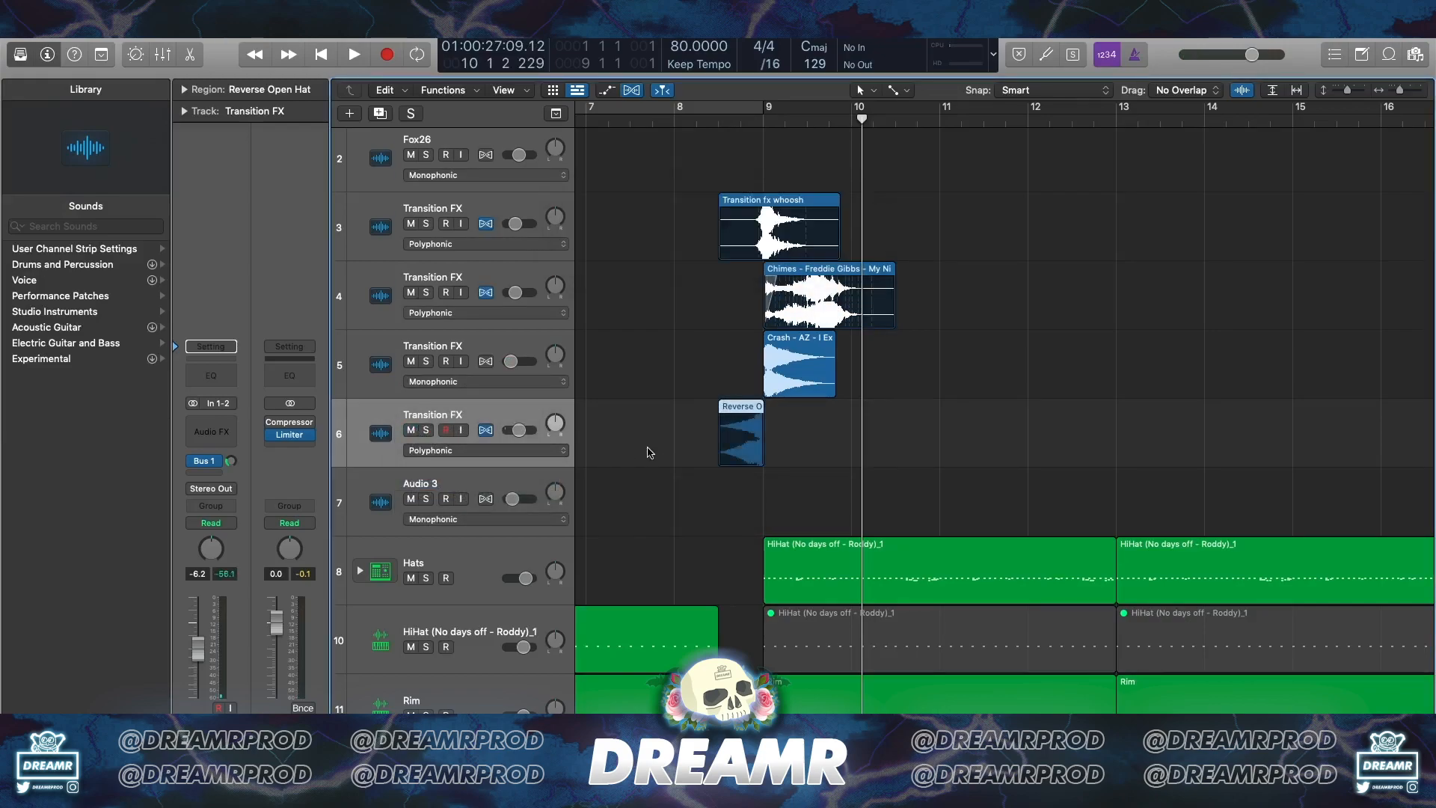
Shorten the end of the Reverse Open Hat region so that it finishes exactly at bar 9
{"action": "scroll", "coordinate": [648, 449], "scroll_direction": "up", "scroll_amount": 10}
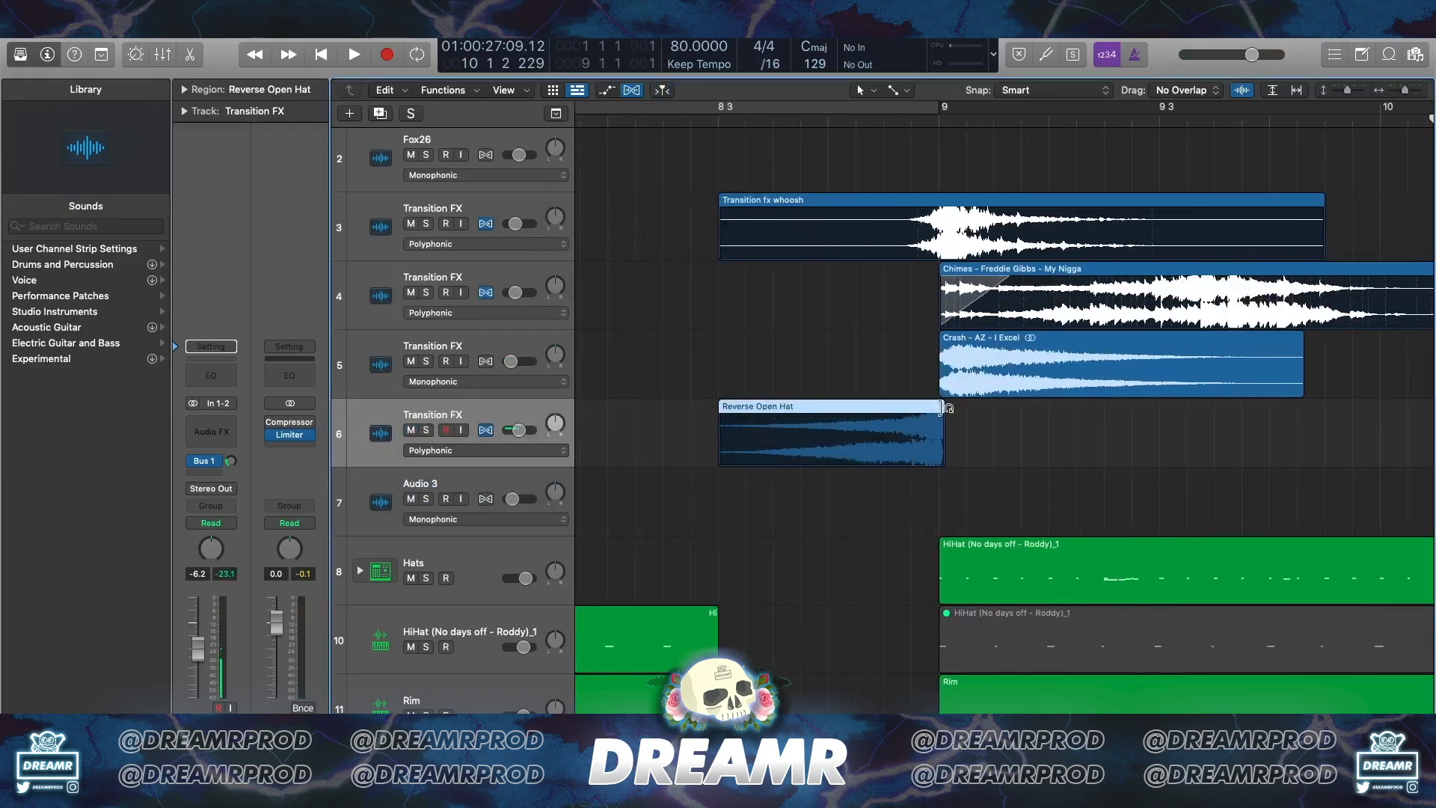
{"action": "scroll", "coordinate": [965, 410], "scroll_direction": "up", "scroll_amount": 4}
{"action": "left_click_drag", "start_coordinate": [1171, 409], "coordinate": [1167, 424]}
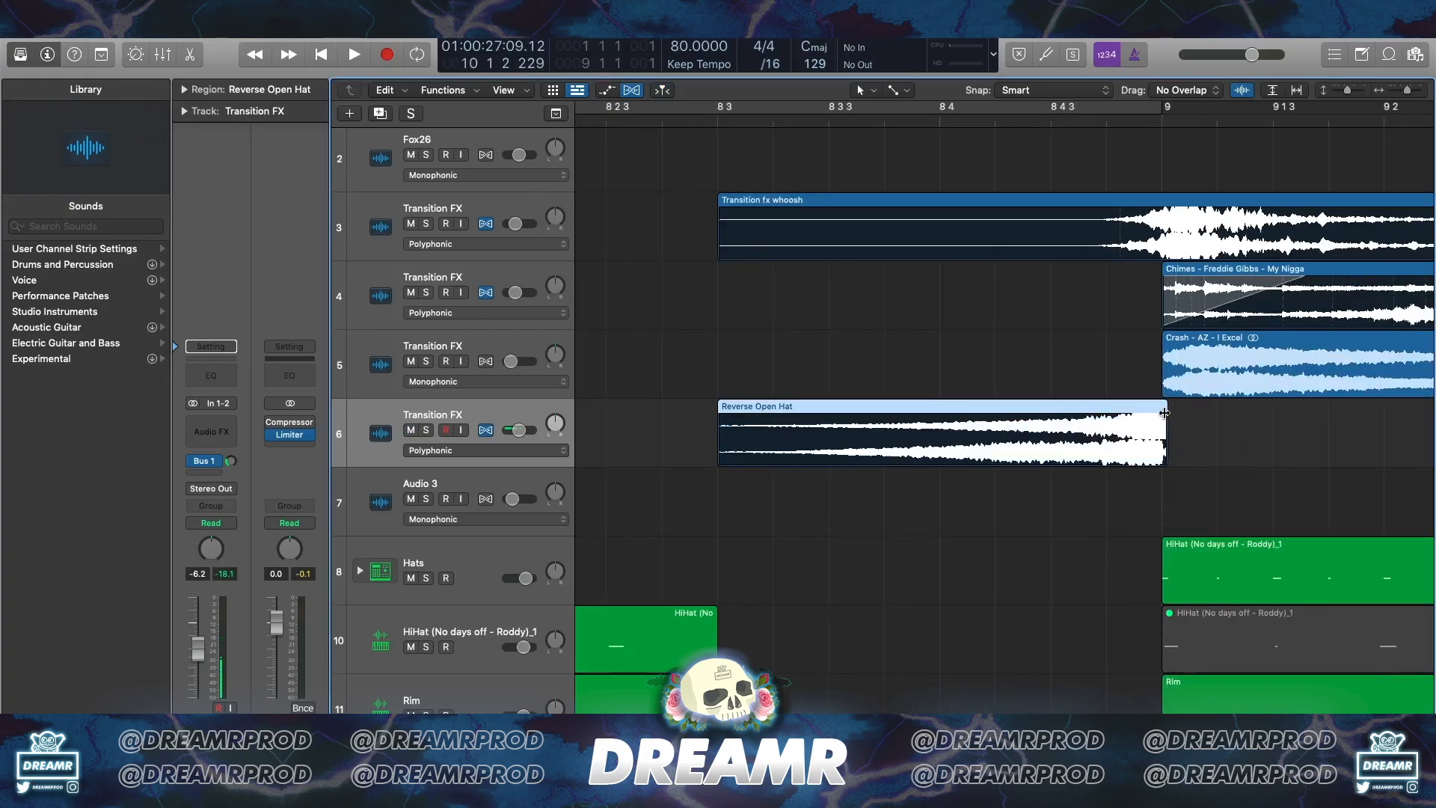
{"action": "left_click", "coordinate": [1011, 580]}
{"action": "scroll", "coordinate": [1012, 580], "scroll_direction": "down", "scroll_amount": 10}
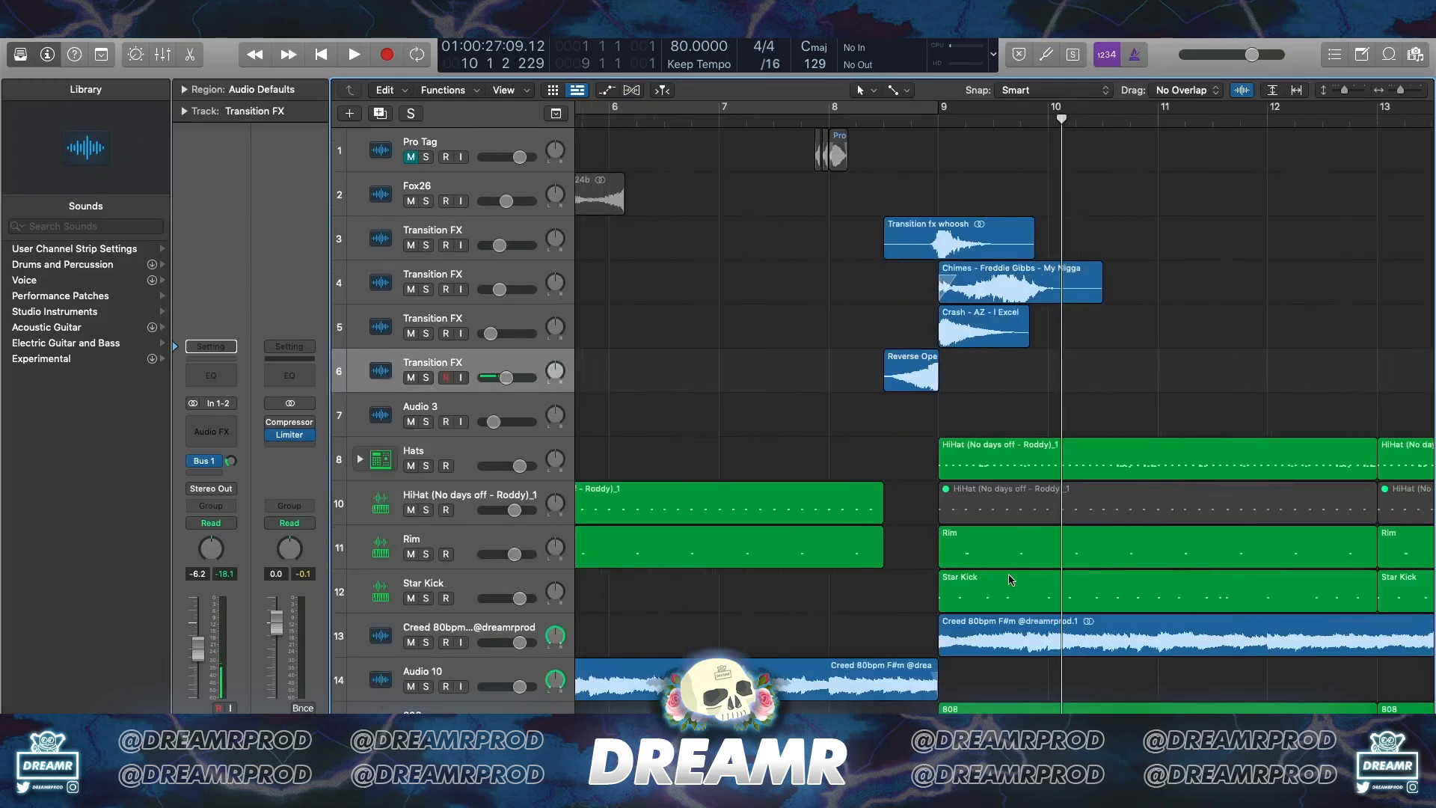
{"action": "scroll", "coordinate": [1011, 580], "scroll_direction": "down", "scroll_amount": 3}
Play the transition into bar 9 and solo the Chimes track to check its sound
{"action": "key", "text": "space"}
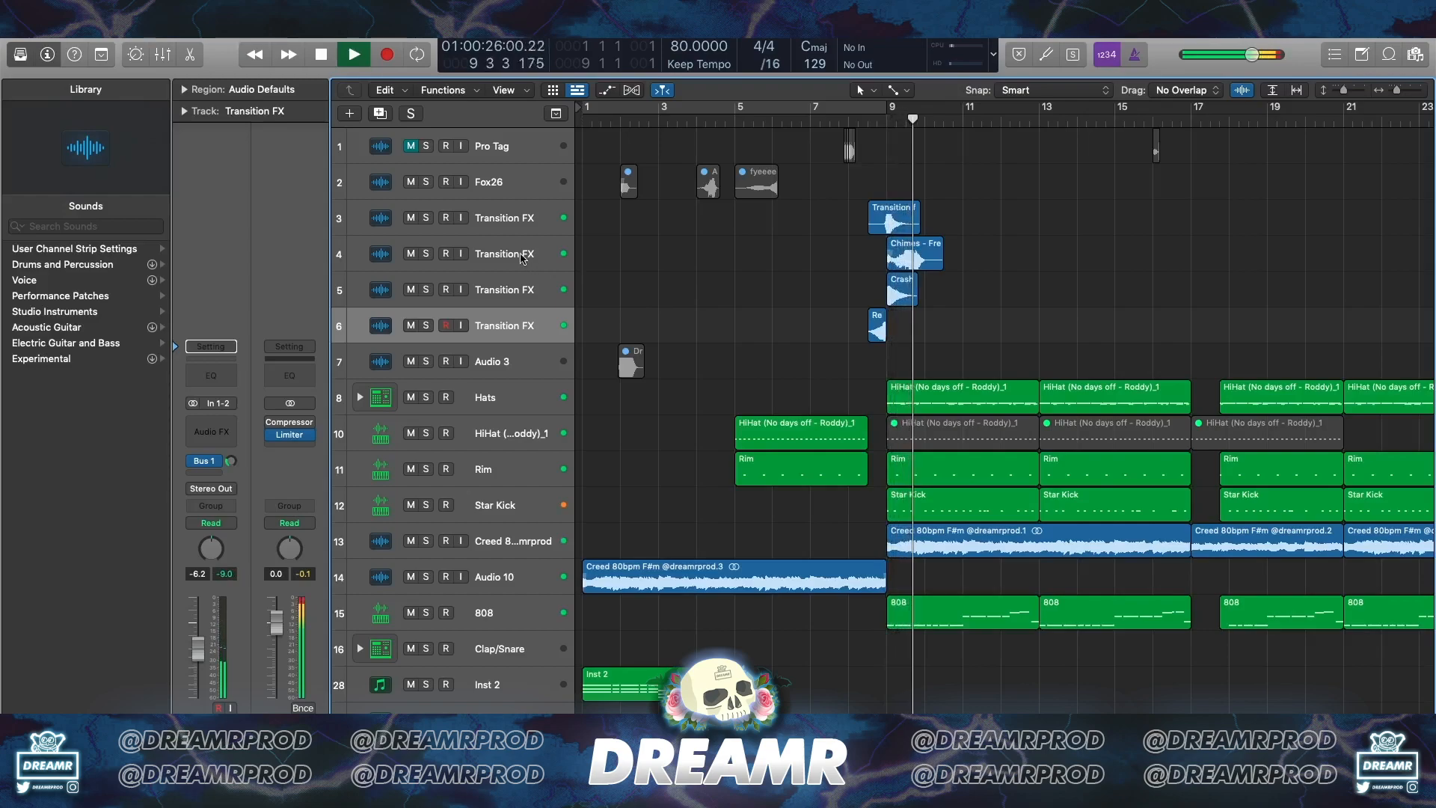
{"action": "left_click", "coordinate": [497, 223]}
{"action": "left_click", "coordinate": [516, 258]}
{"action": "key", "text": "s"}
{"action": "key", "text": "space"}
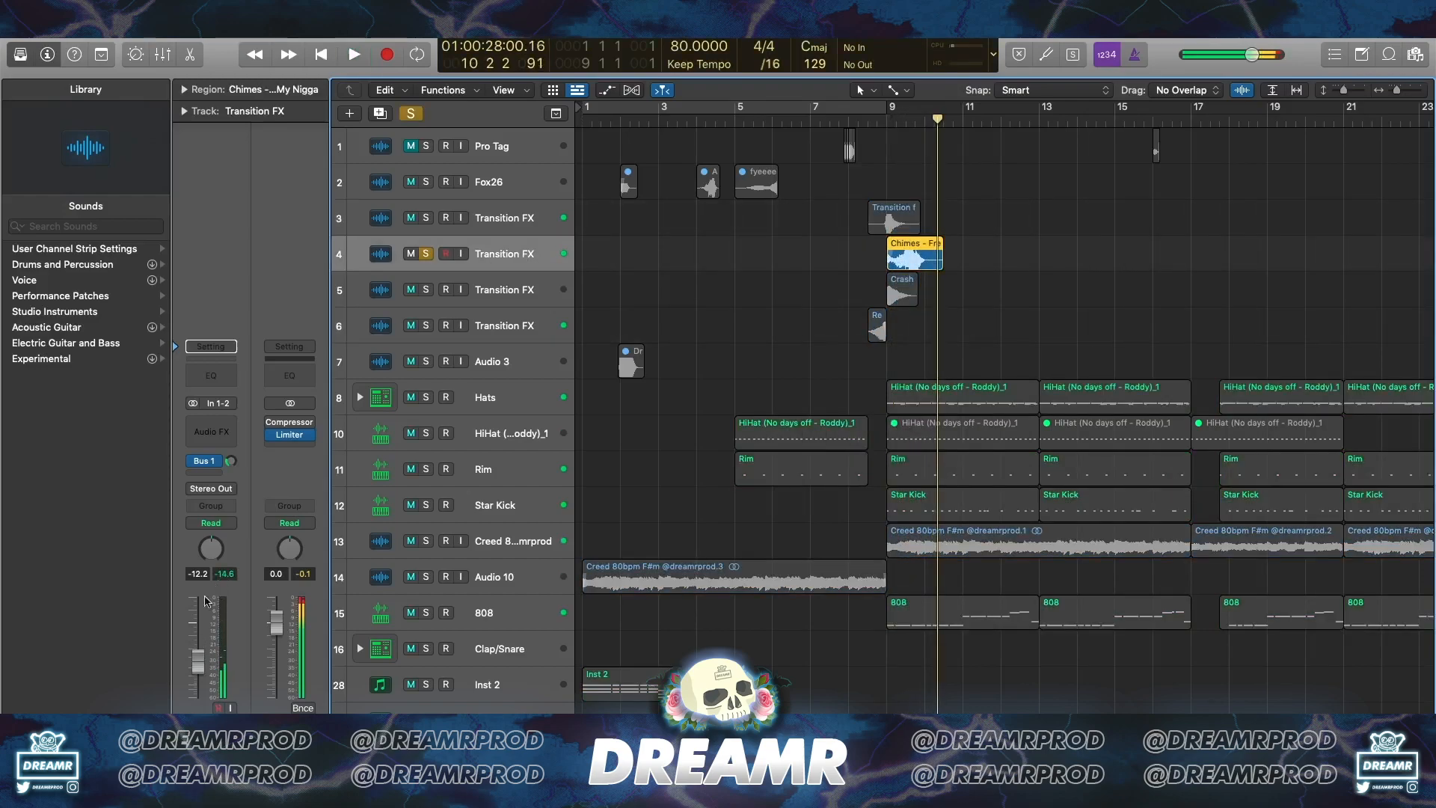
Lower the Chimes track to -17.6 dB and insert FabFilter Pro-Q 2 on it with the High Cut Brickwall preset
{"action": "left_click", "coordinate": [267, 425]}
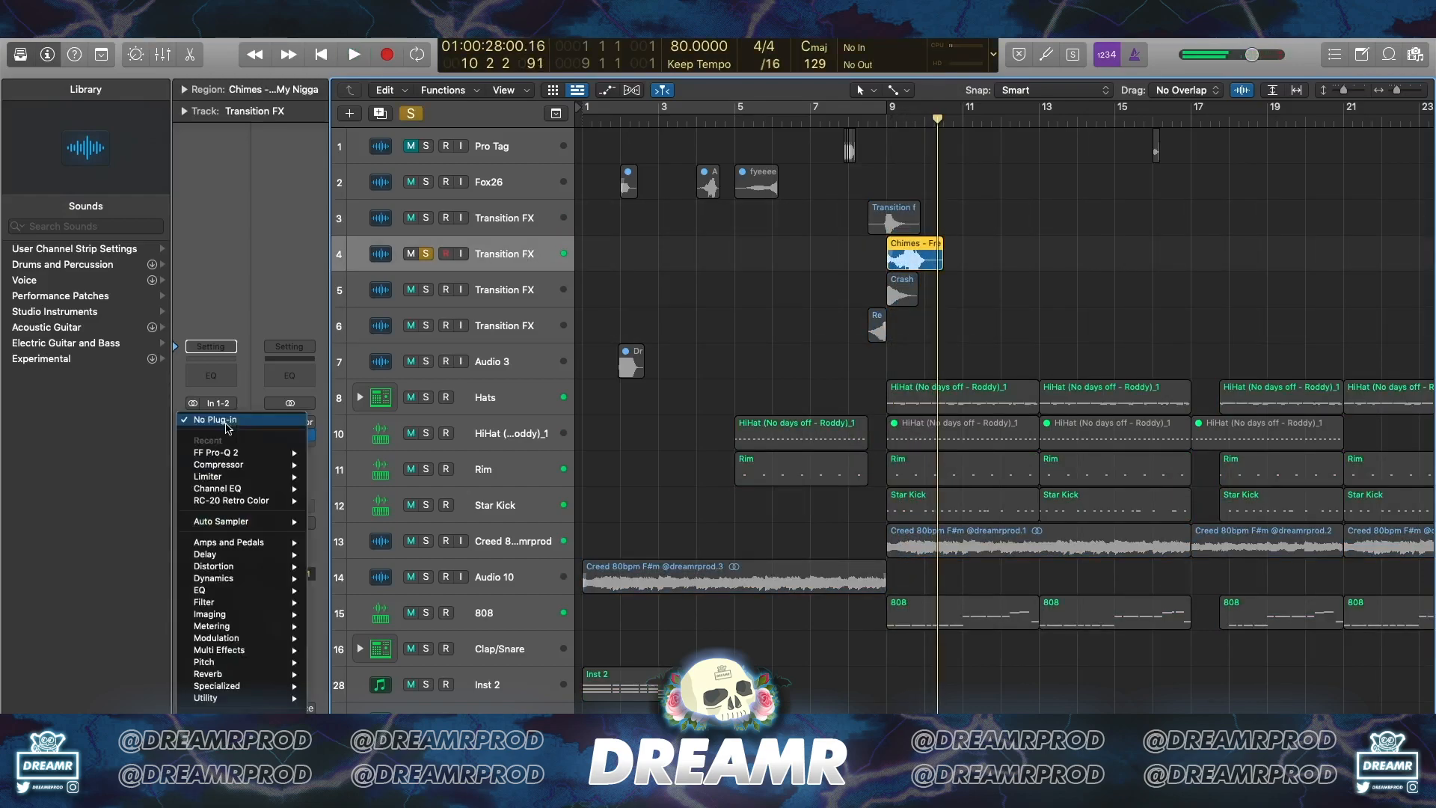
{"action": "left_click", "coordinate": [333, 456]}
{"action": "left_click", "coordinate": [830, 283]}
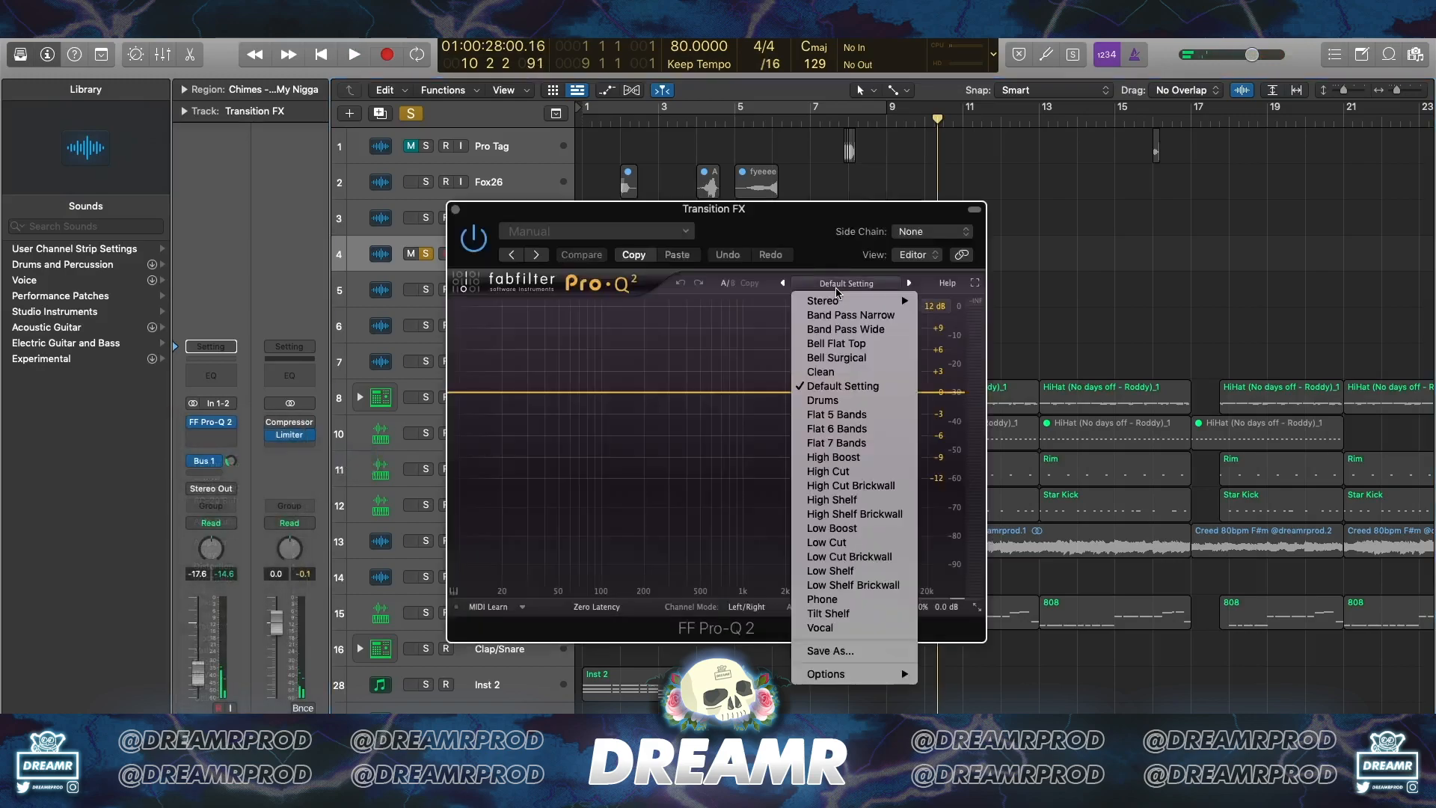
{"action": "left_click", "coordinate": [842, 487]}
{"action": "left_click_drag", "start_coordinate": [799, 209], "coordinate": [608, 146]}
{"action": "key", "text": "space"}
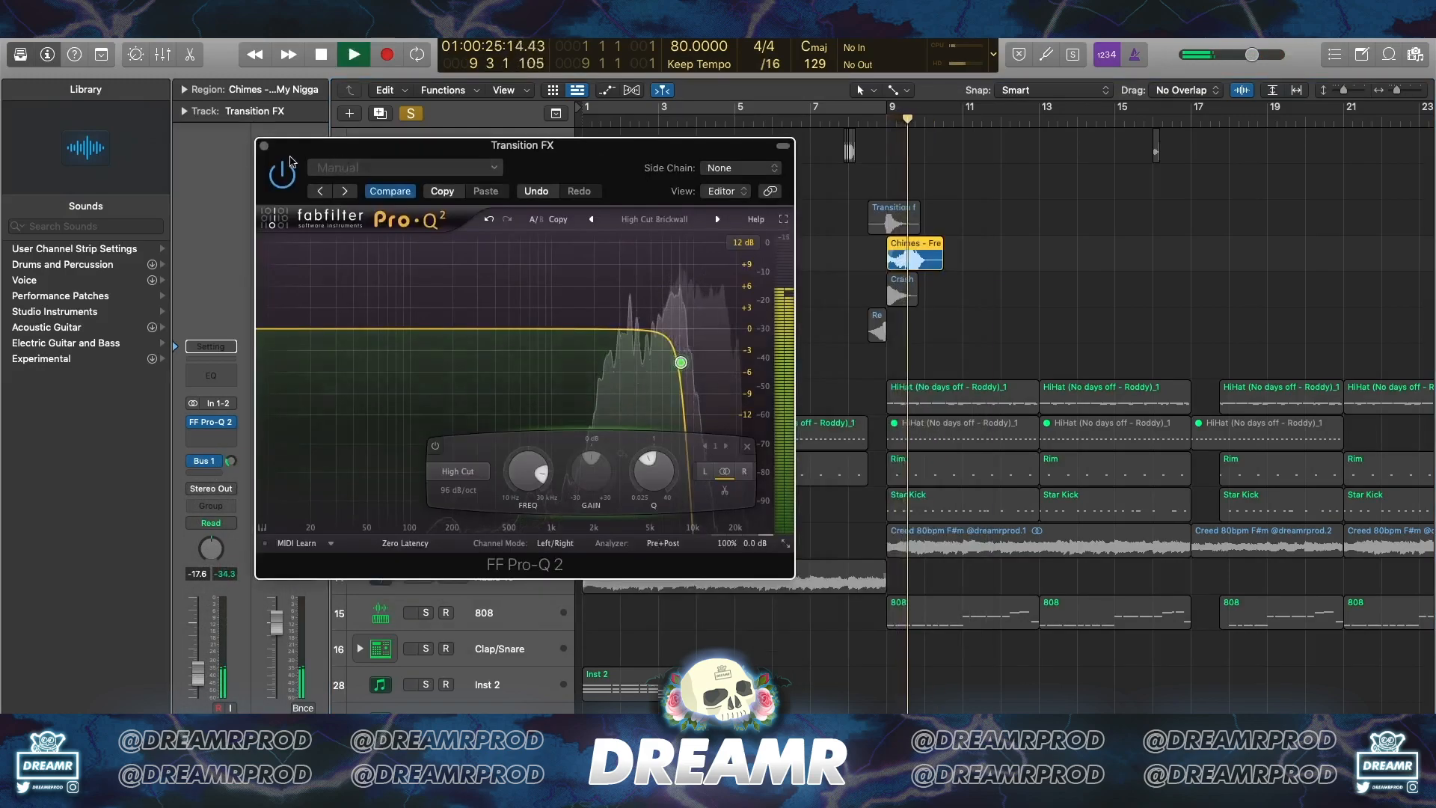
{"action": "left_click", "coordinate": [264, 146]}
{"action": "key", "text": "space"}
Unsolo the Chimes track and listen to the transition in the full mix from just before bar 9
{"action": "key", "text": "s"}
{"action": "left_click", "coordinate": [877, 123]}
{"action": "key", "text": "space"}
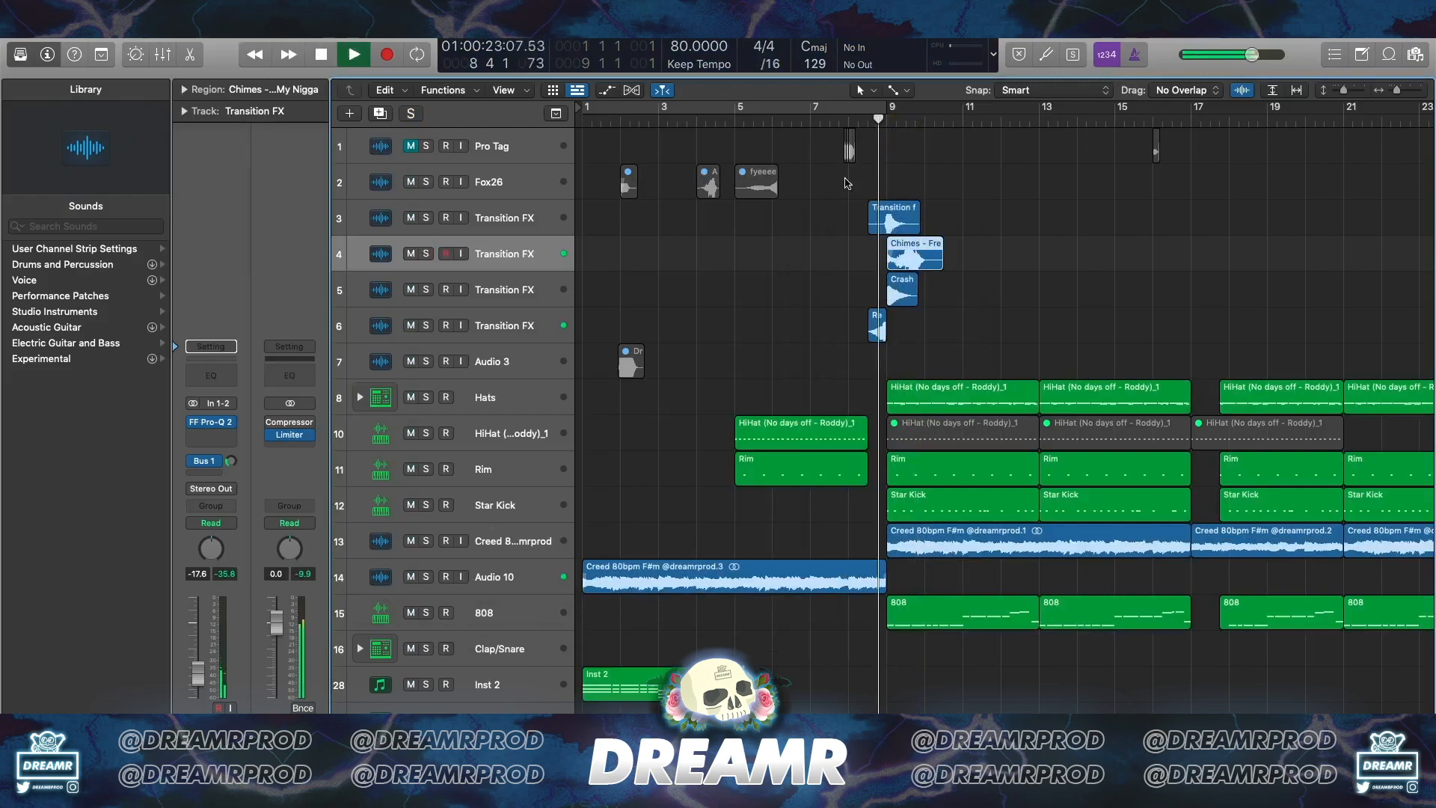
{"action": "left_click", "coordinate": [786, 295]}
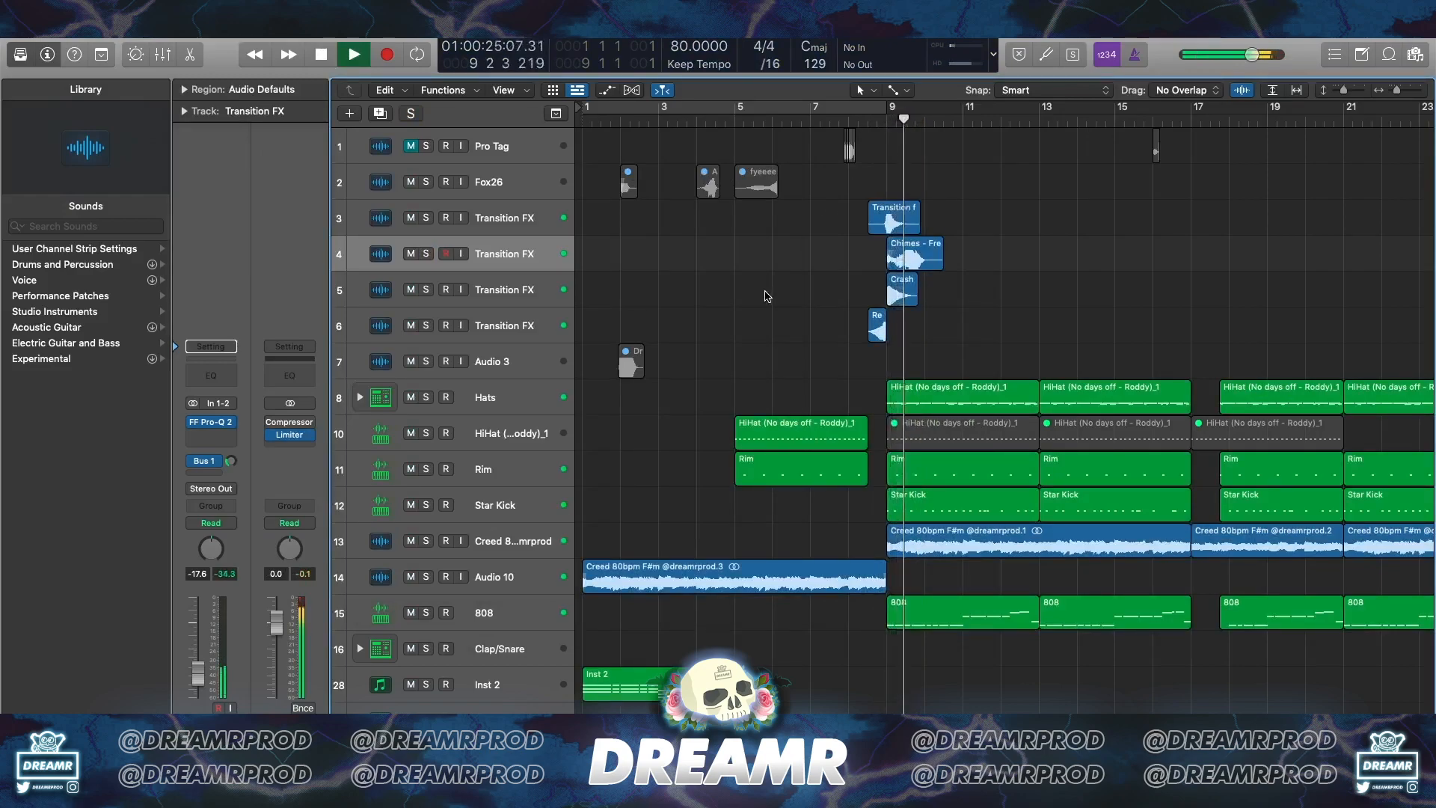
{"action": "scroll", "coordinate": [754, 298], "scroll_direction": "right", "scroll_amount": 2}
{"action": "scroll", "coordinate": [755, 298], "scroll_direction": "down", "scroll_amount": 5}
{"action": "scroll", "coordinate": [756, 298], "scroll_direction": "down", "scroll_amount": 4}
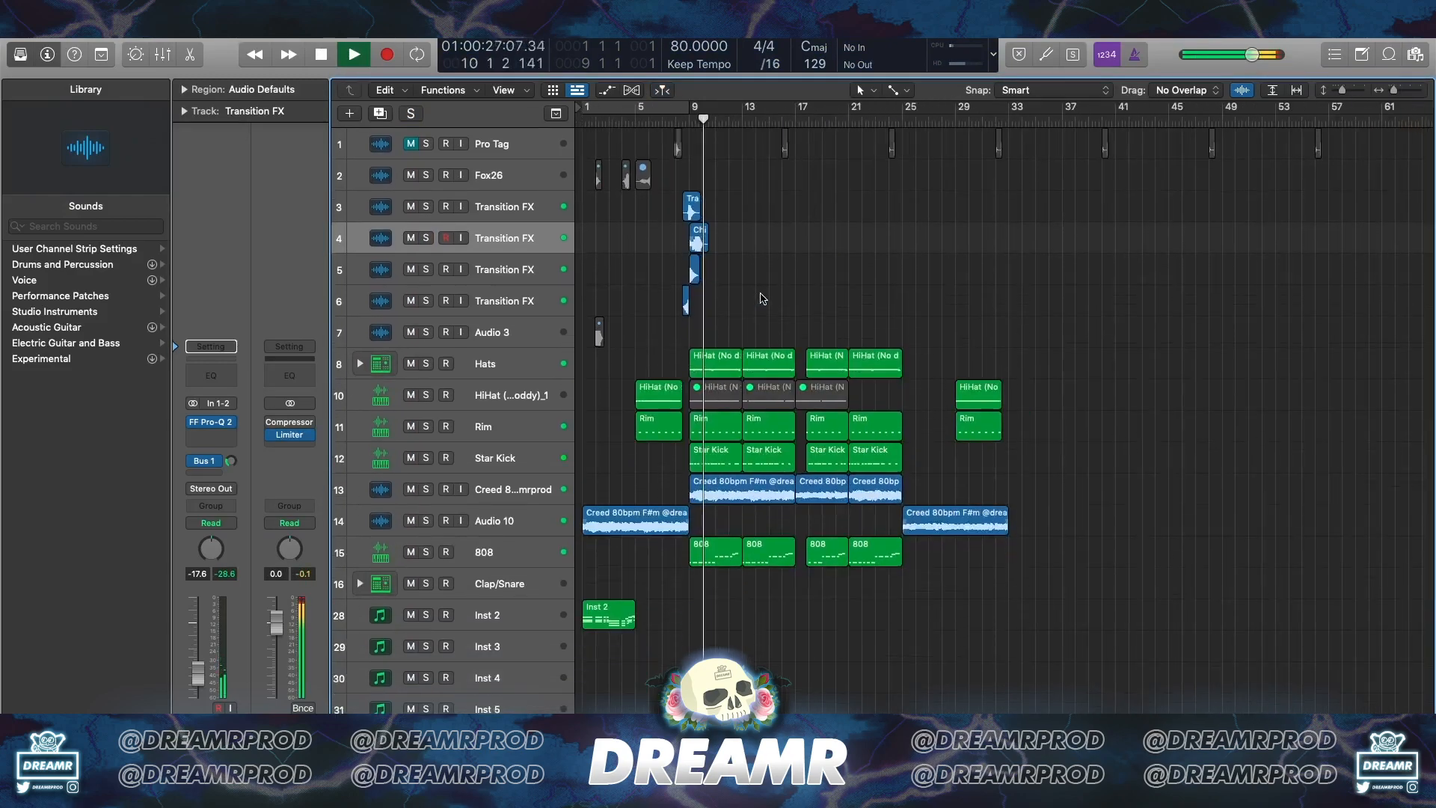
Move the Audio 3 region from bar 2 to bar 9 and stop playback
{"action": "scroll", "coordinate": [795, 258], "scroll_direction": "up", "scroll_amount": 1}
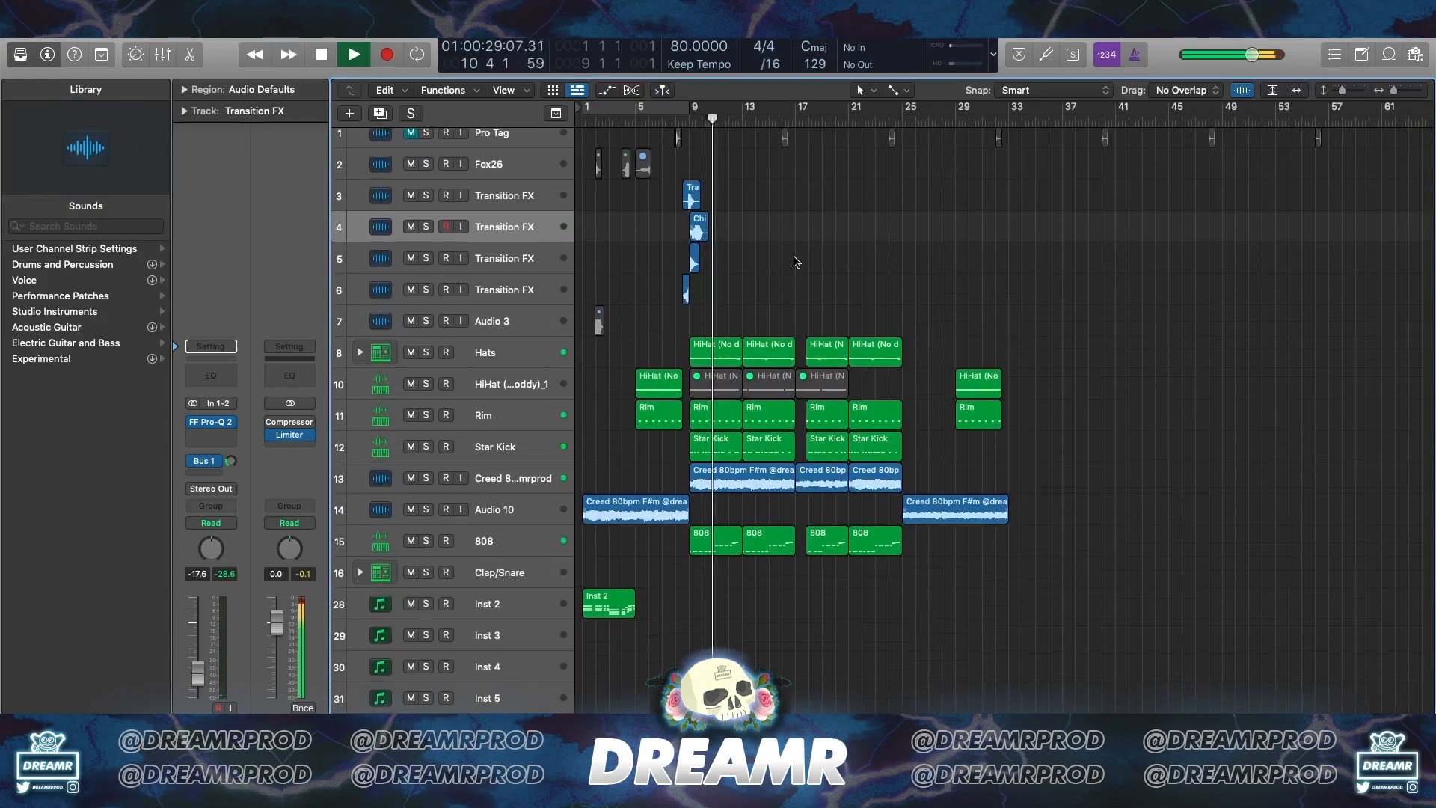
{"action": "left_click_drag", "start_coordinate": [599, 317], "coordinate": [694, 320]}
{"action": "key", "text": "space"}
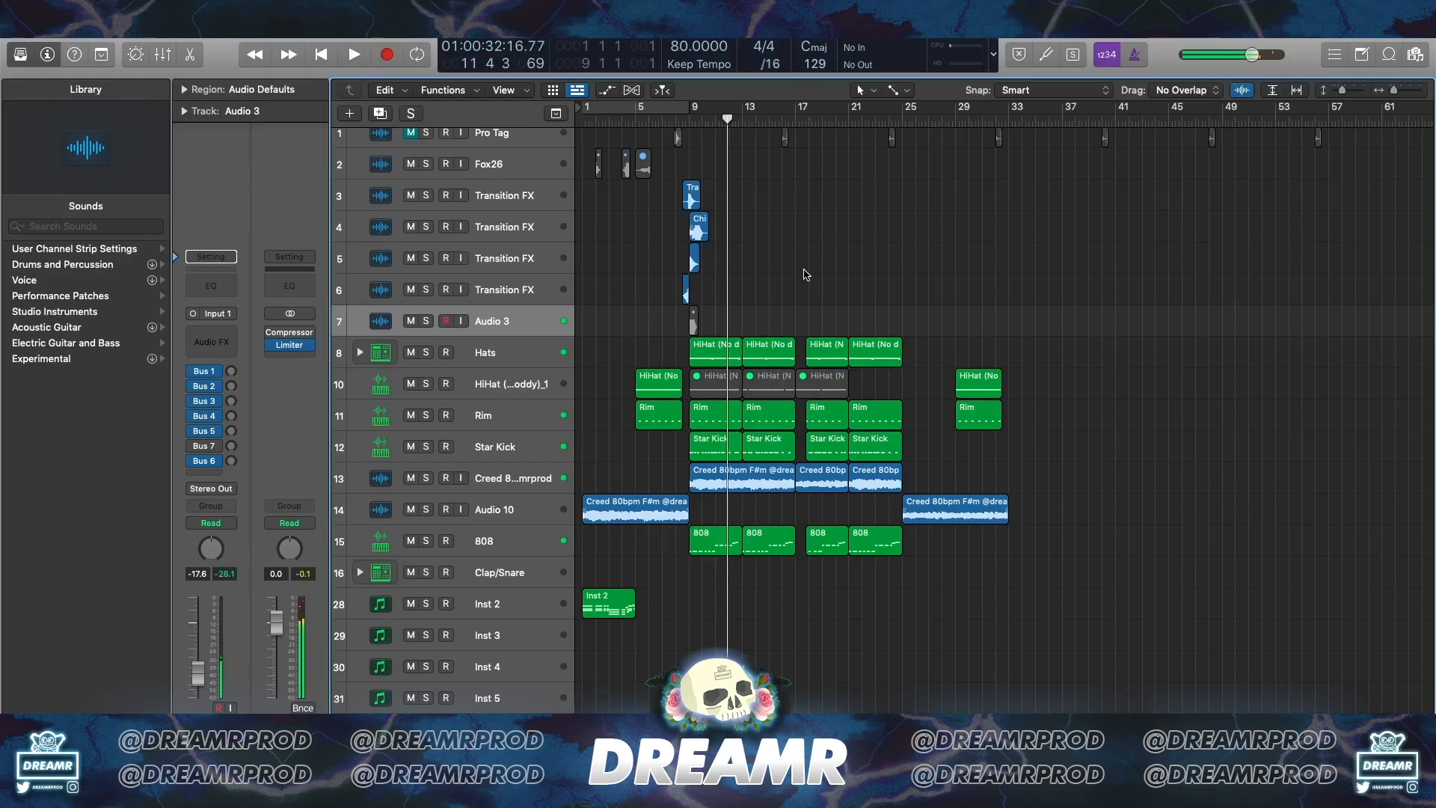
Copy the Transition fx whoosh region to bar 24 beat 3 and the Audio 3 region to bar 25
{"action": "left_click", "coordinate": [687, 194]}
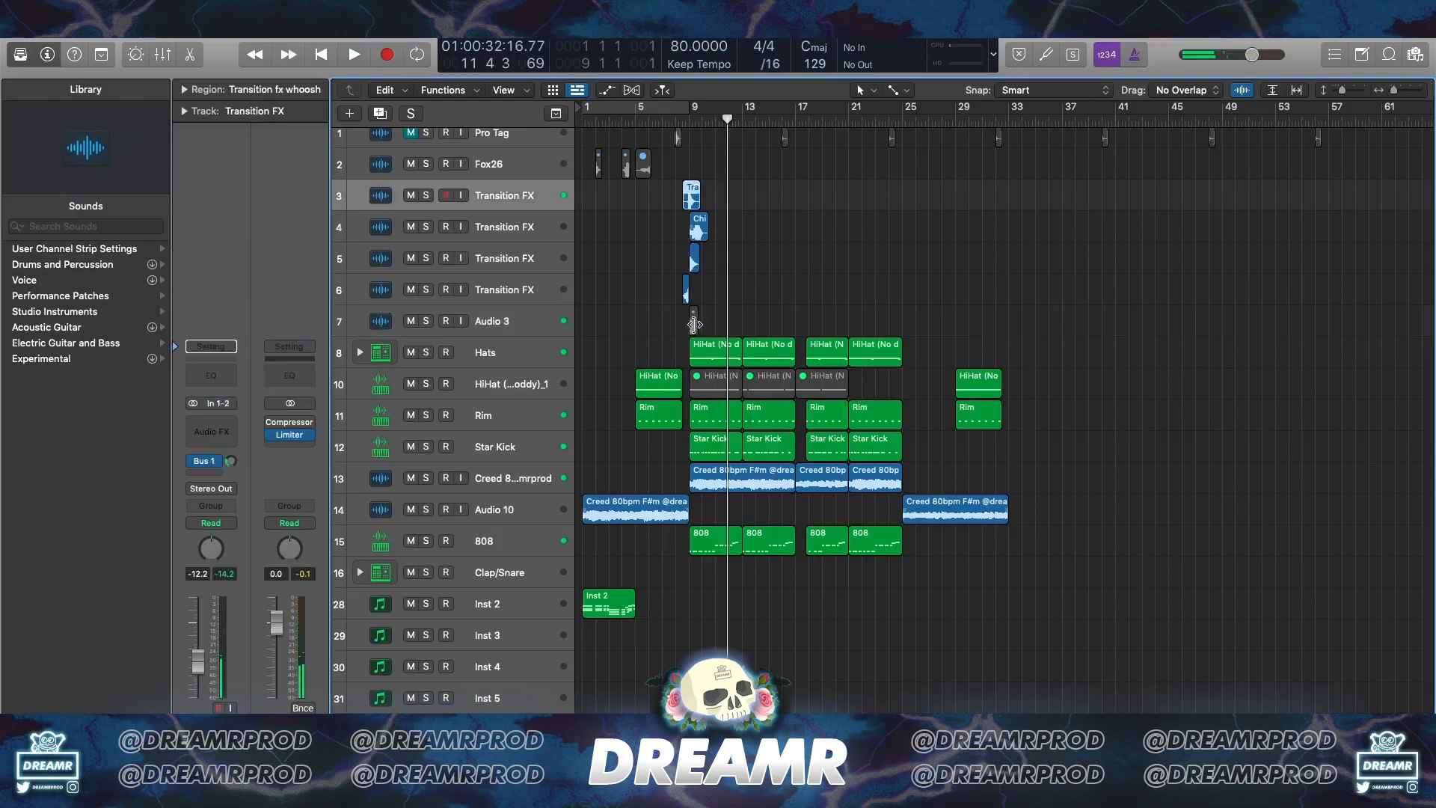
{"action": "left_click", "coordinate": [695, 322], "text": "shift"}
{"action": "left_click_drag", "start_coordinate": [694, 320], "coordinate": [880, 327]}
{"action": "left_click", "coordinate": [845, 314]}
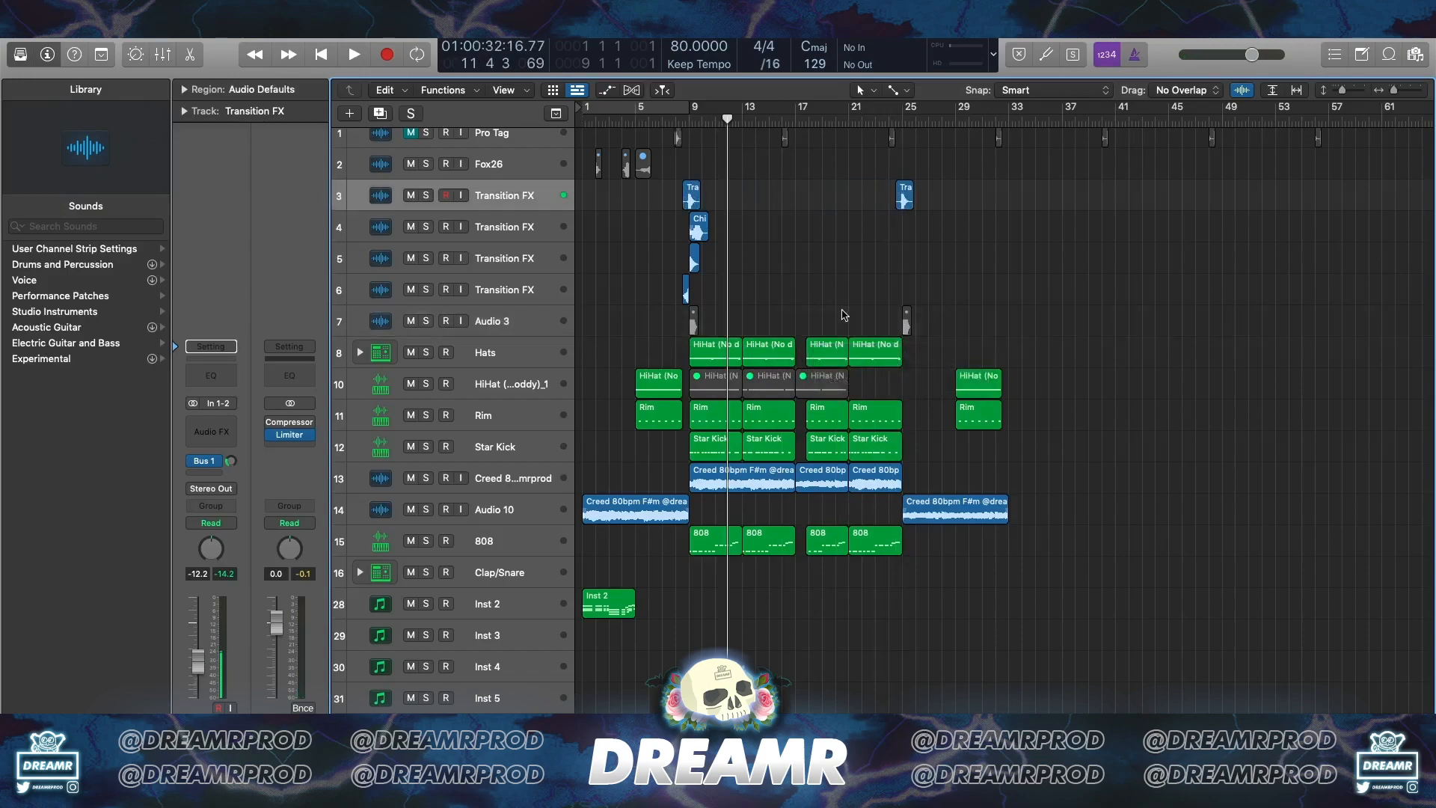
Copy the Crash region to bar 17 and the Reverse Open Hat region to bar 16 beat 3
{"action": "scroll", "coordinate": [723, 280], "scroll_direction": "up", "scroll_amount": 5}
{"action": "scroll", "coordinate": [725, 281], "scroll_direction": "left", "scroll_amount": 1}
{"action": "left_click_drag", "start_coordinate": [724, 265], "coordinate": [862, 258]}
{"action": "left_click", "coordinate": [692, 257]}
{"action": "left_click", "coordinate": [805, 257]}
{"action": "scroll", "coordinate": [805, 257], "scroll_direction": "down", "scroll_amount": 3}
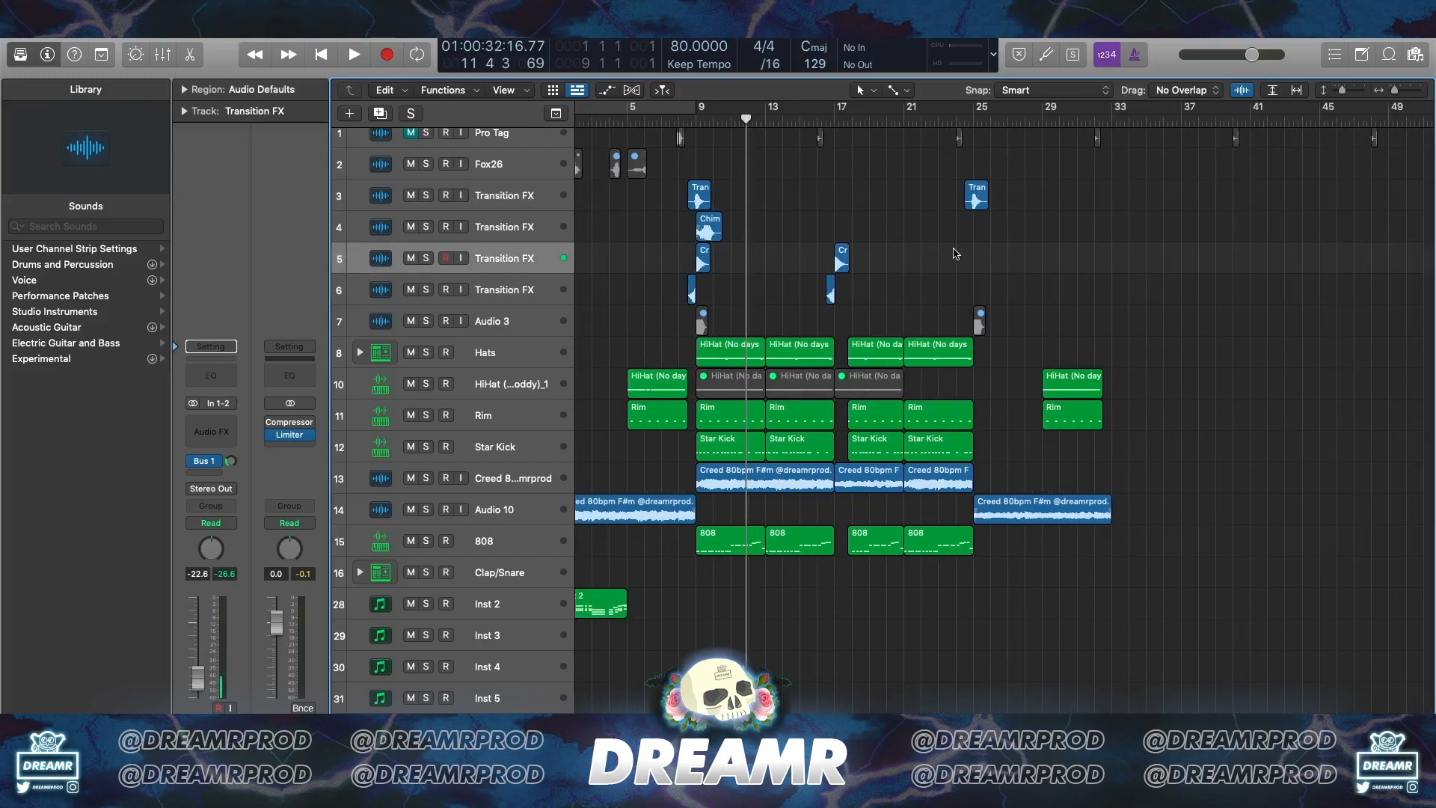